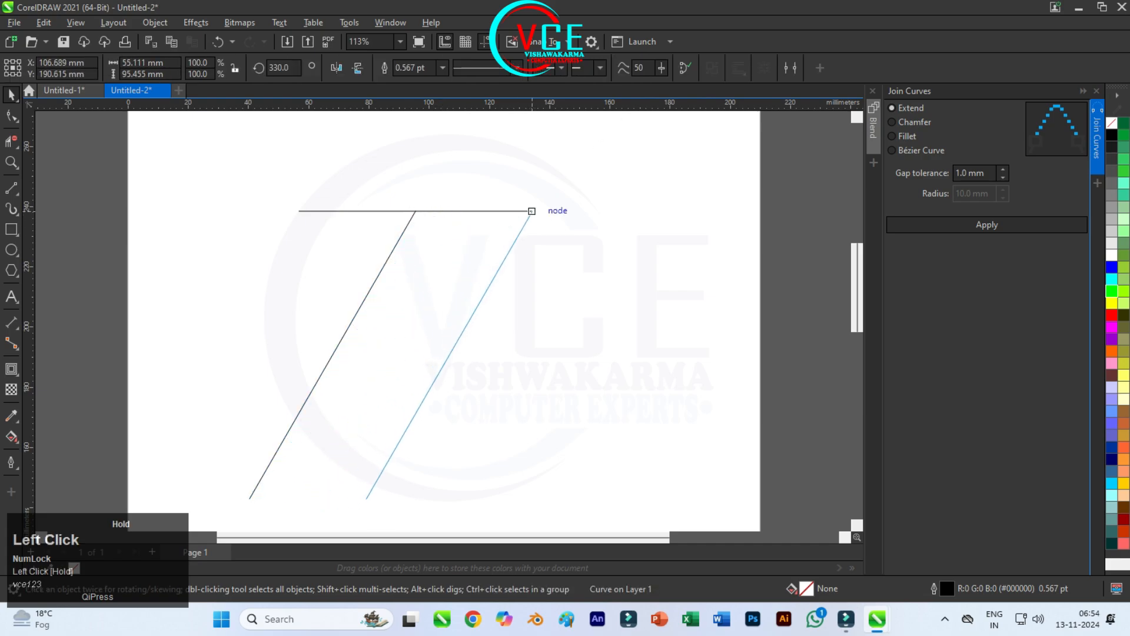
# Step: Join the horizontal line and the diagonal line into one curve using Join Curves in Extend mode with a 1.0 mm gap tolerance
pyautogui.click(260, 174)
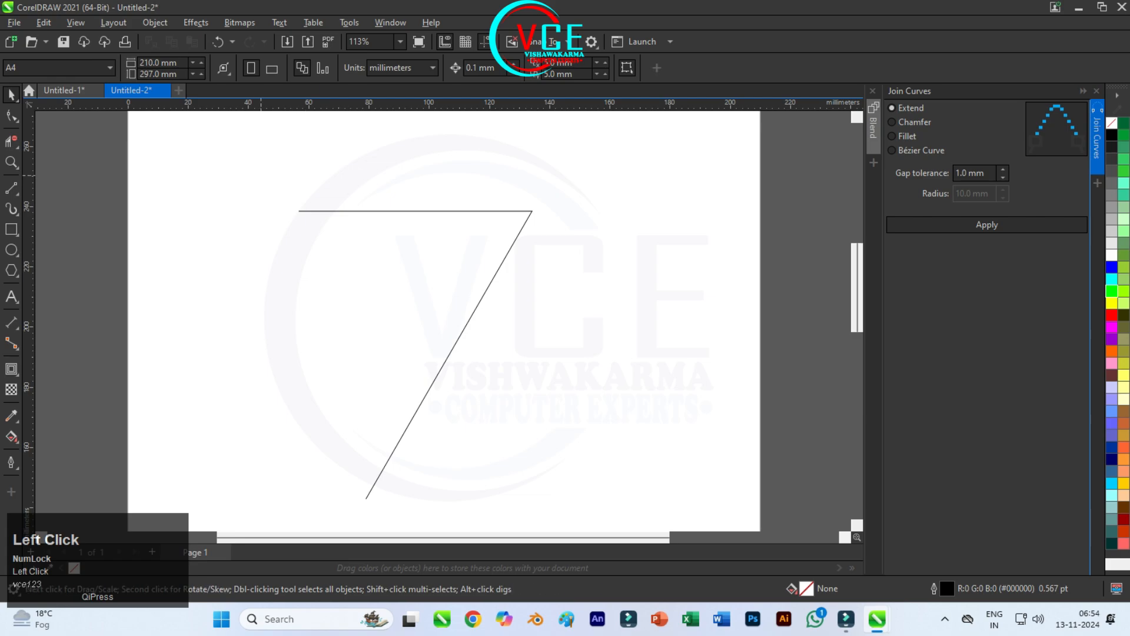
pyautogui.scroll(-3, 301, 206)
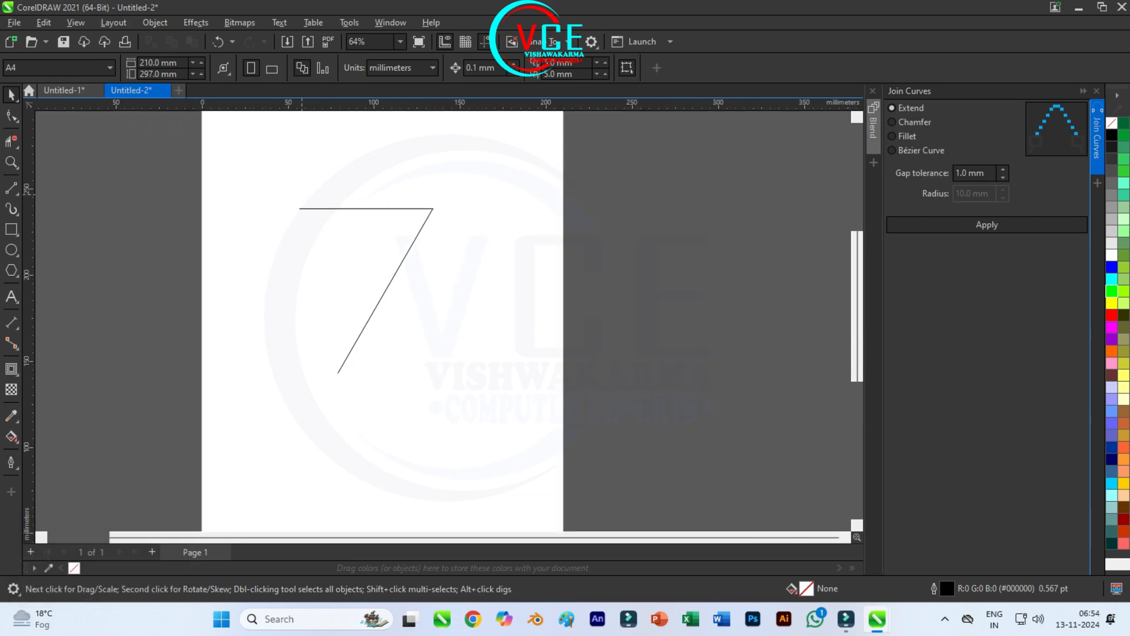
pyautogui.click(365, 208)
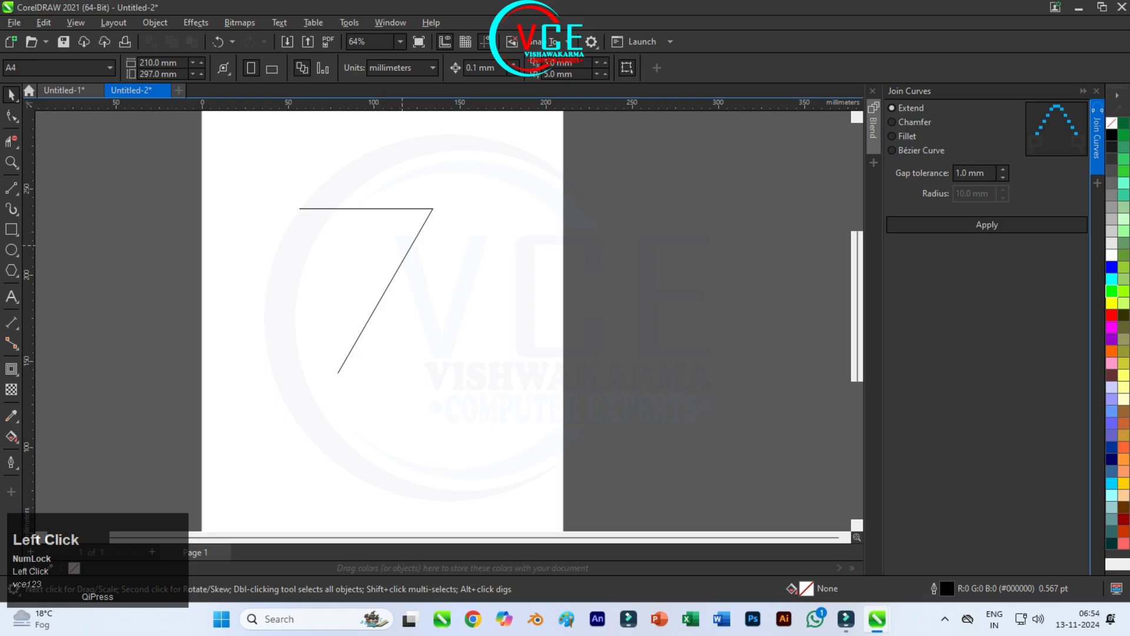
pyautogui.click(409, 249)
pyautogui.click(377, 209)
pyautogui.moveTo(267, 163); pyautogui.dragTo(474, 423)
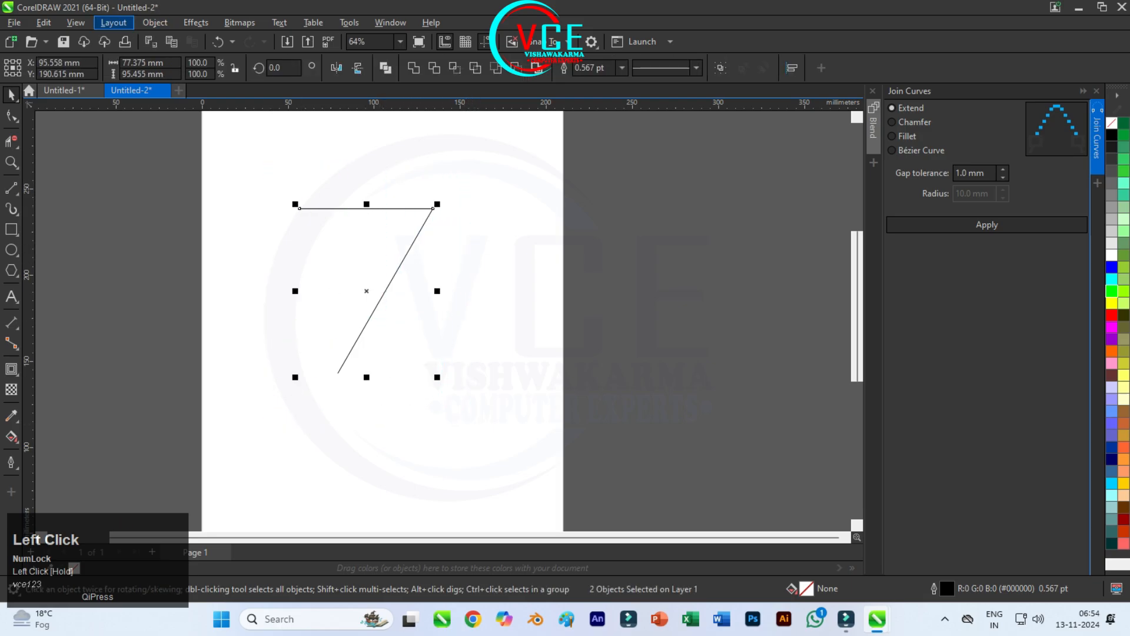
pyautogui.click(155, 22)
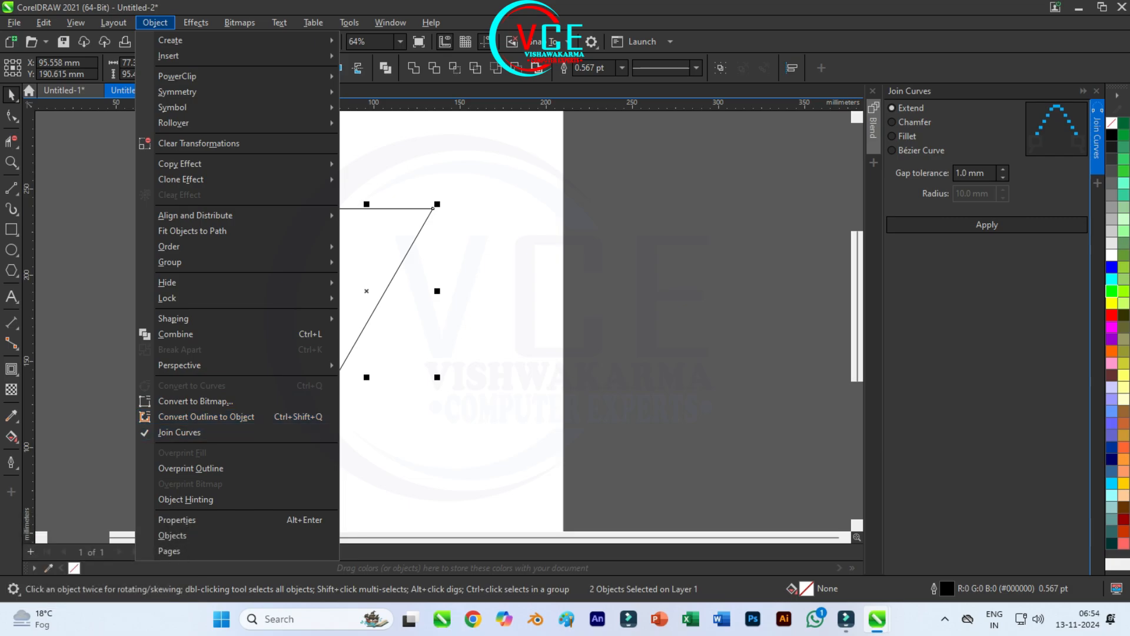
pyautogui.click(987, 224)
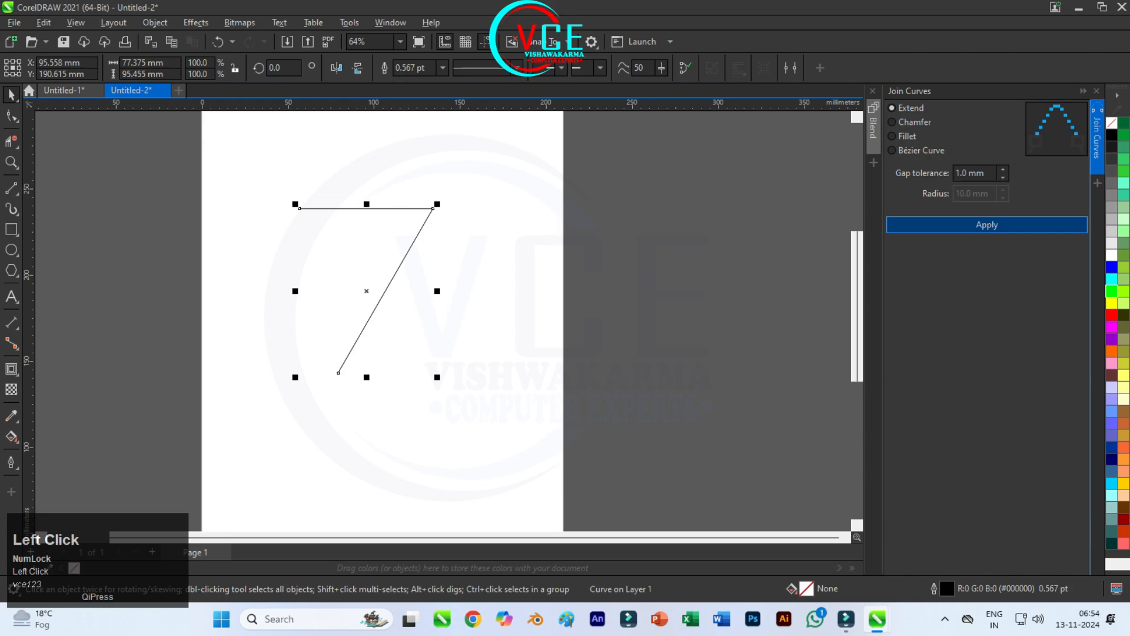
# Step: Set the joined 7-shaped curve's outline width to 45 pt and scale the curve down proportionally to about 58 mm wide
pyautogui.click(442, 233)
pyautogui.click(422, 228)
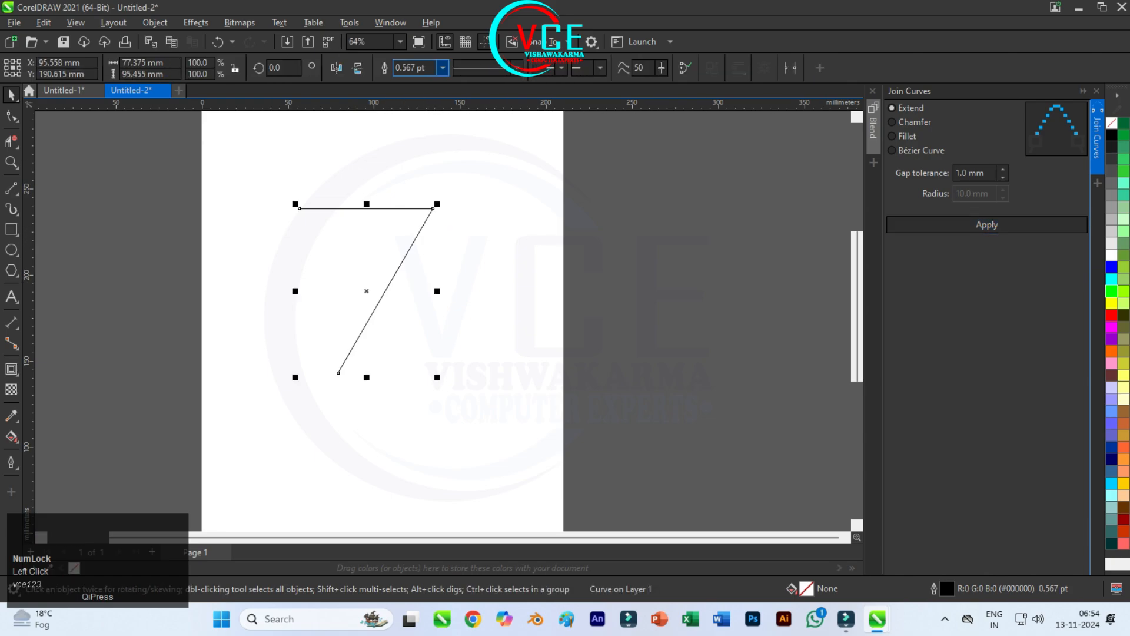
pyautogui.click(442, 68)
pyautogui.click(412, 231)
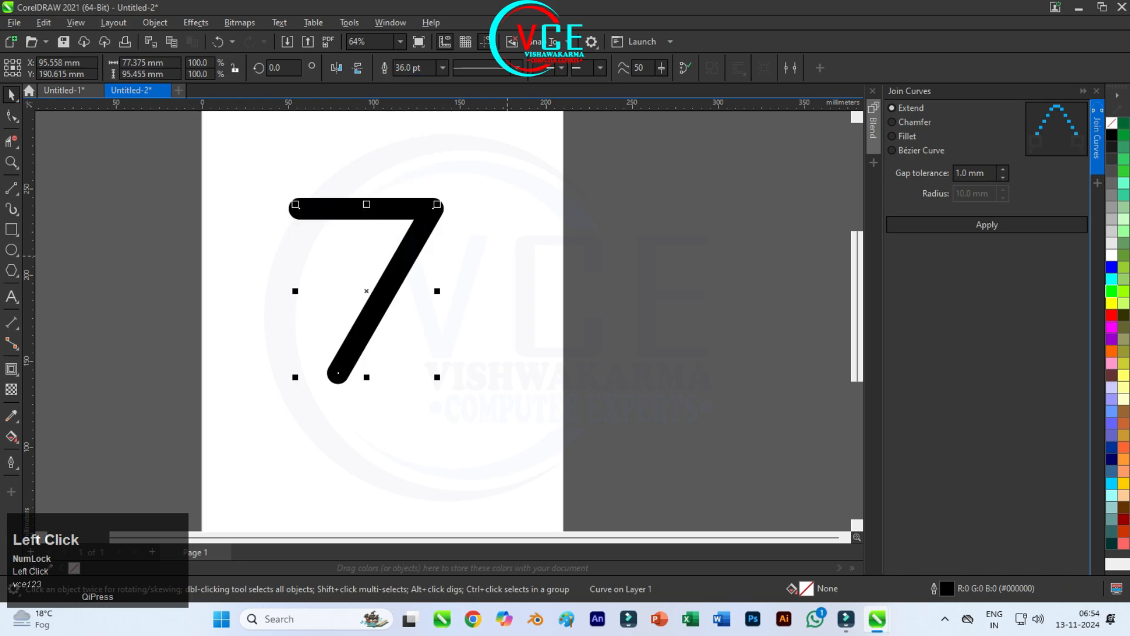
pyautogui.moveTo(422, 68); pyautogui.dragTo(396, 67)
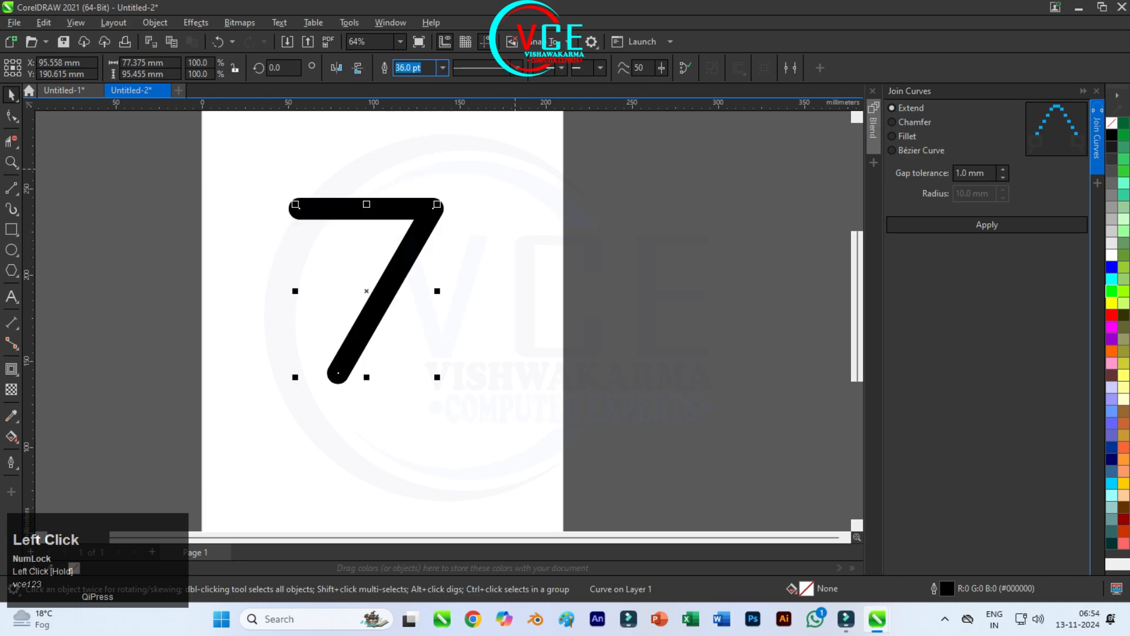
pyautogui.press('Return')
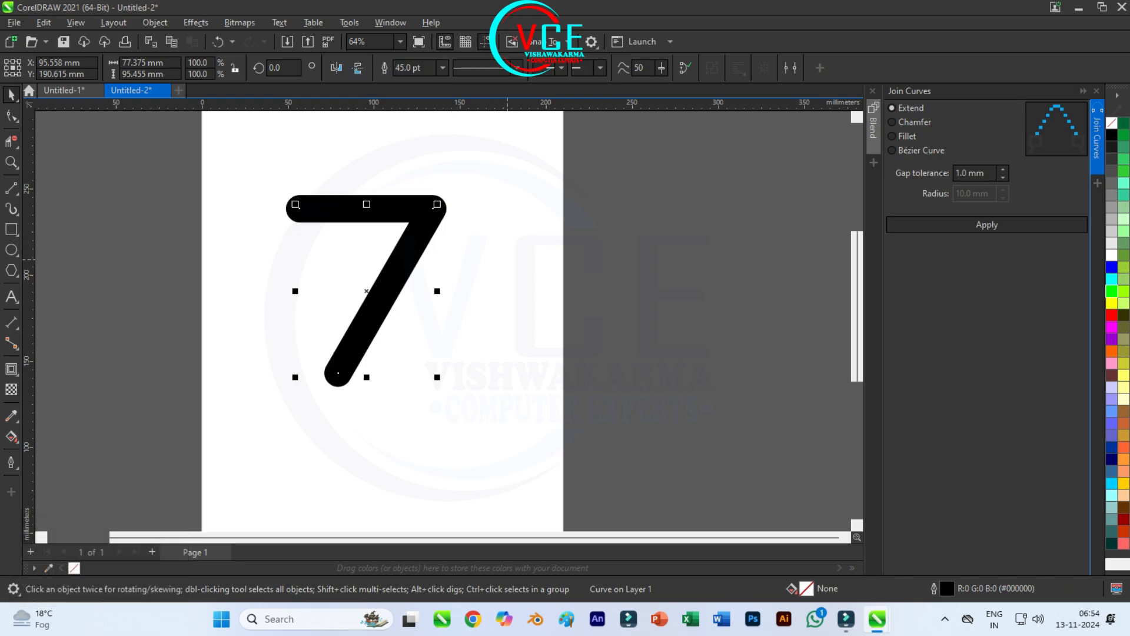
pyautogui.moveTo(438, 377); pyautogui.dragTo(406, 342)
pyautogui.scroll(1, 342, 200)
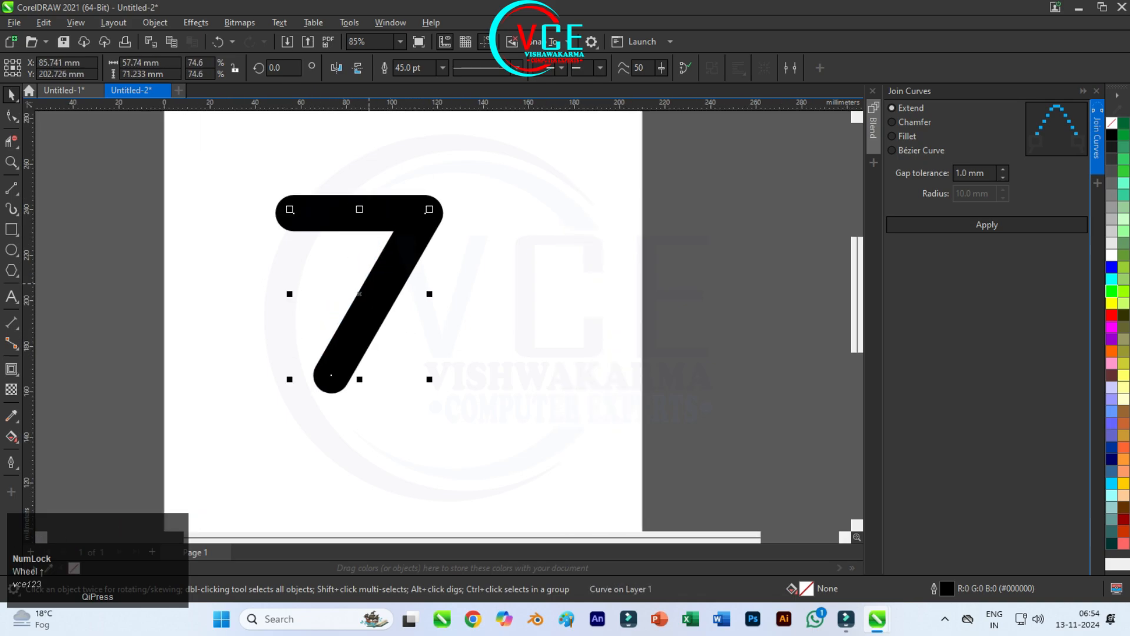
# Step: Give the 7's outline mitered corners and square line caps through the Outline Pen settings
pyautogui.press('F10')
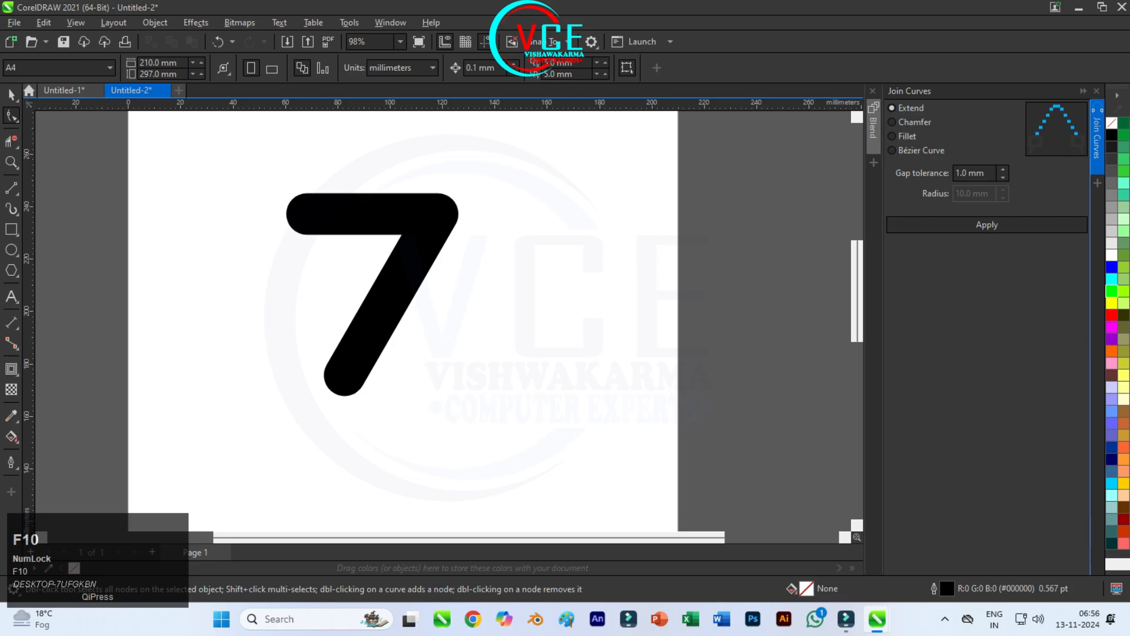
pyautogui.click(10, 93)
pyautogui.click(363, 222)
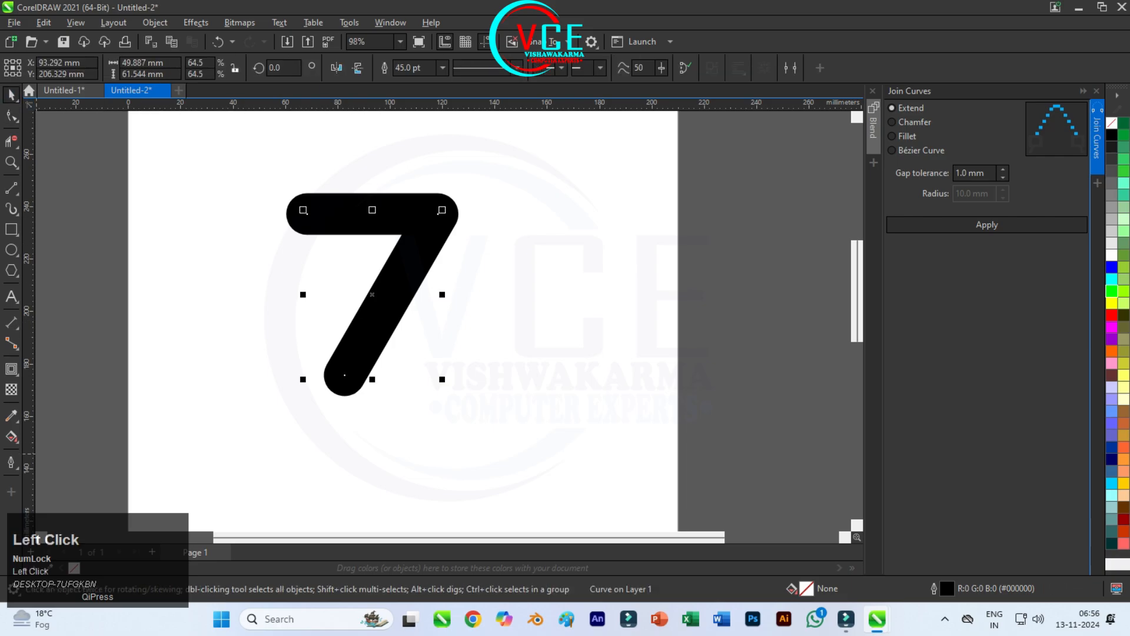
pyautogui.click(11, 462)
pyautogui.click(41, 378)
pyautogui.click(644, 224)
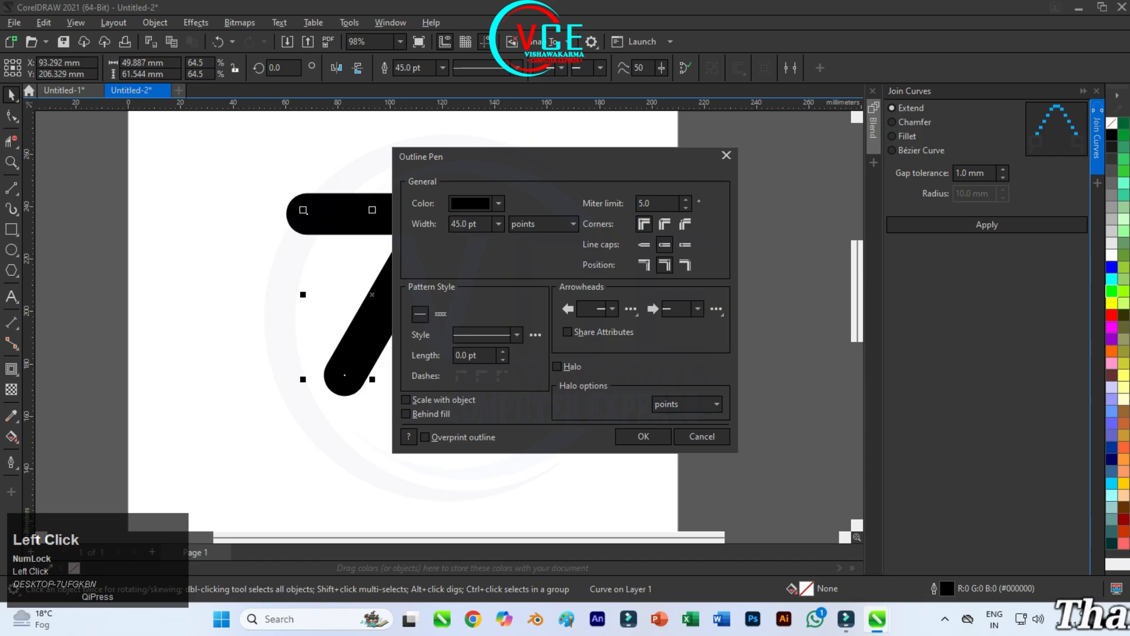
pyautogui.click(644, 244)
pyautogui.click(643, 436)
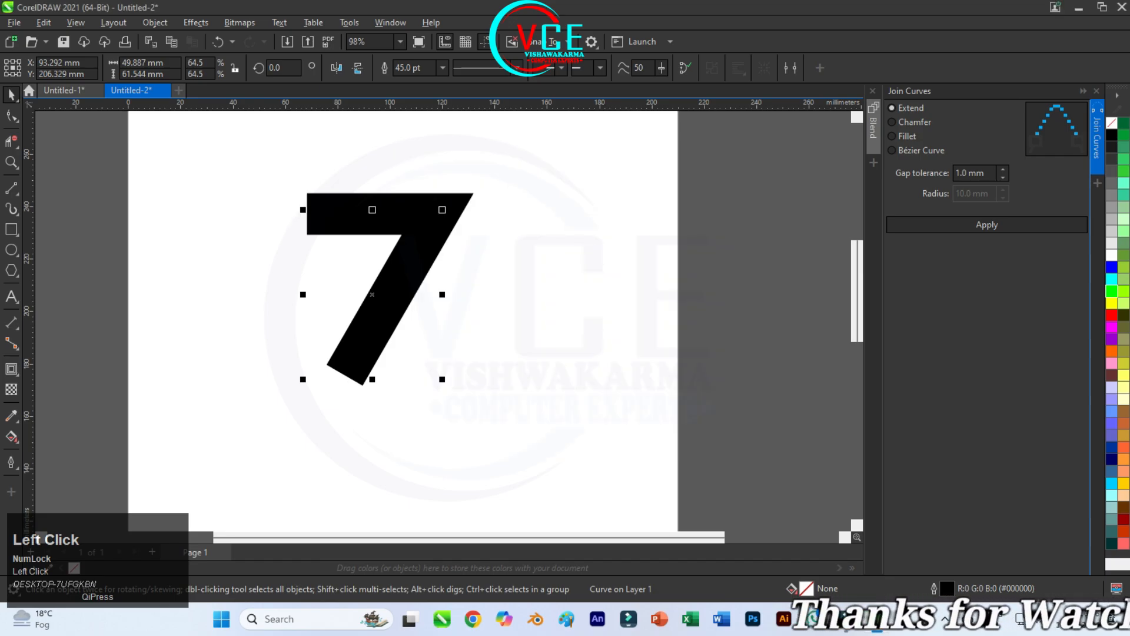
# Step: Convert the thick outline of the 7 to an object
pyautogui.scroll(1, 432, 176)
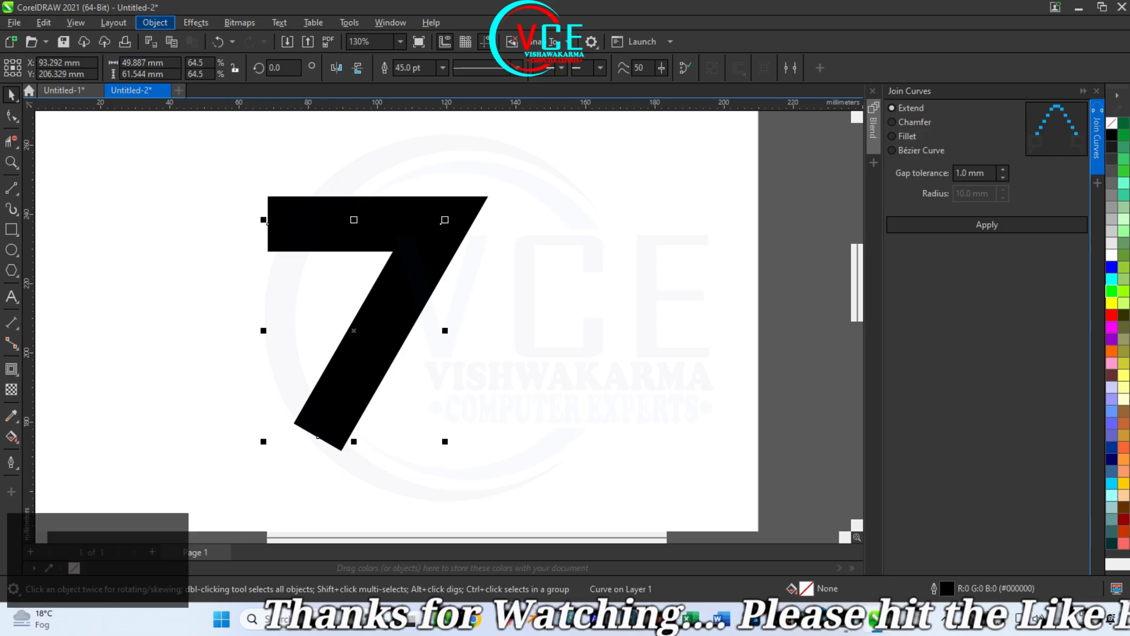
pyautogui.click(155, 22)
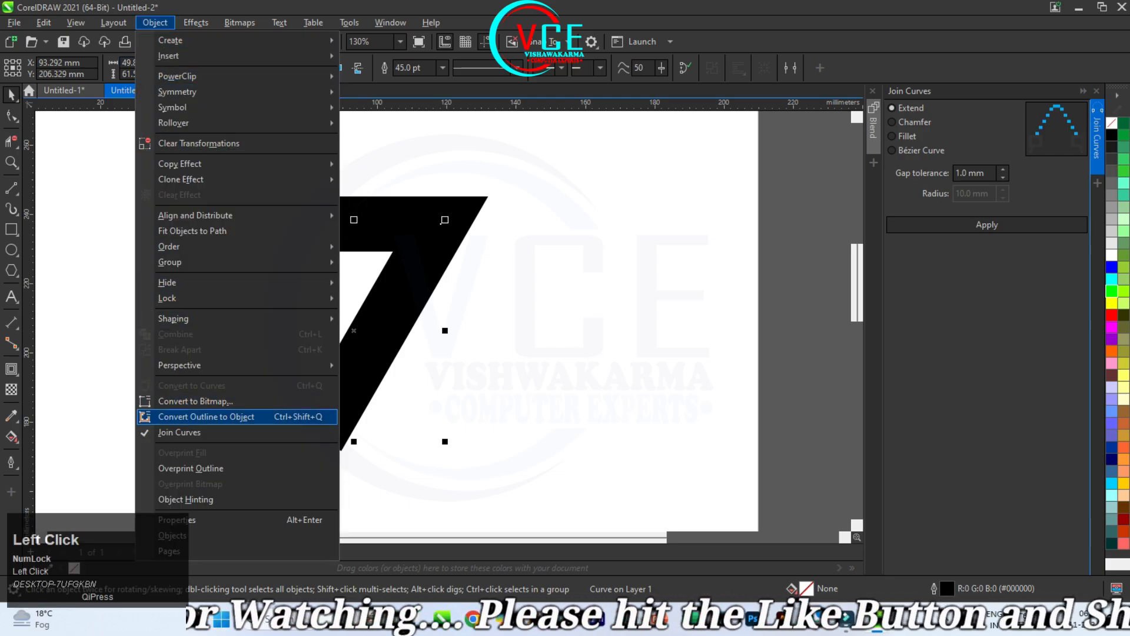
pyautogui.click(206, 416)
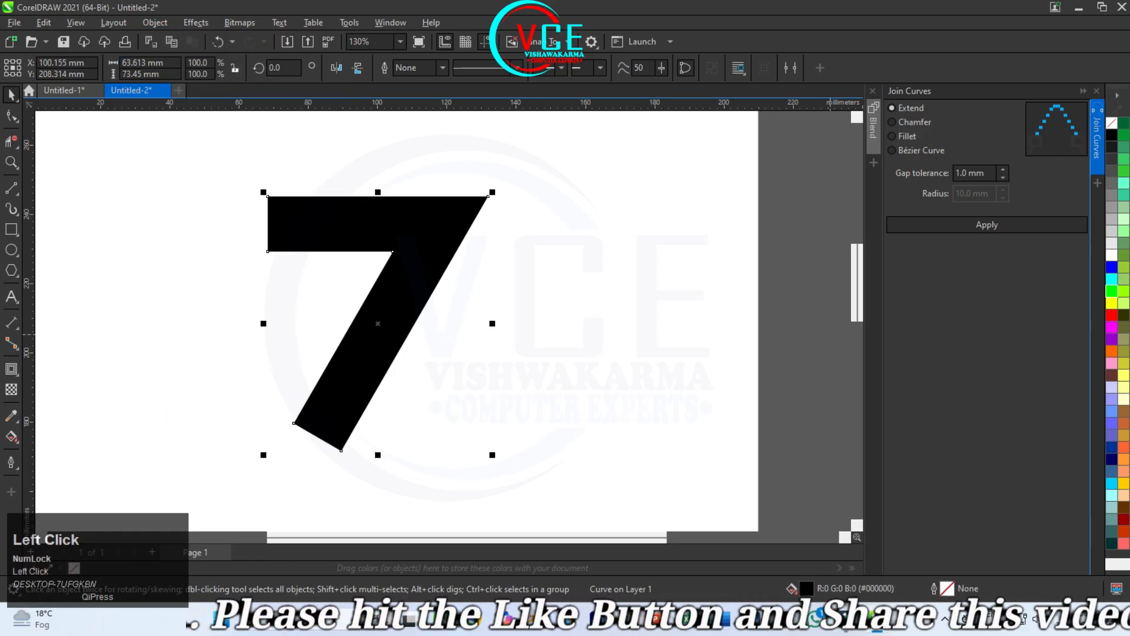
# Step: Remove the black fill from the converted 7 and apply a black outline to it
pyautogui.click(1111, 123)
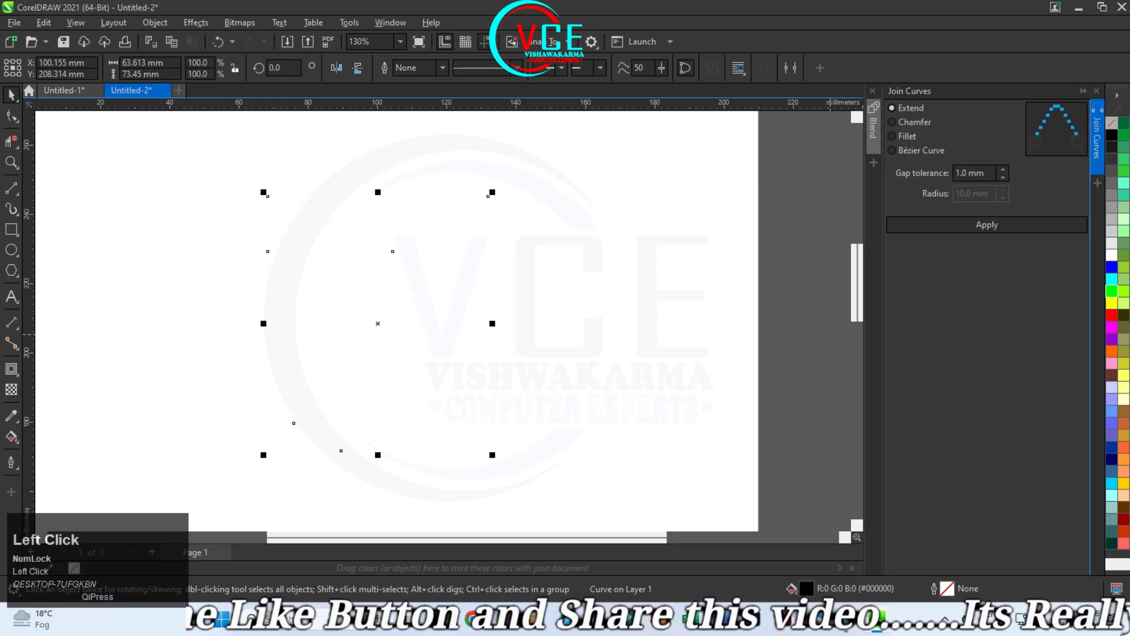
pyautogui.rightClick(1111, 135)
pyautogui.click(1036, 145)
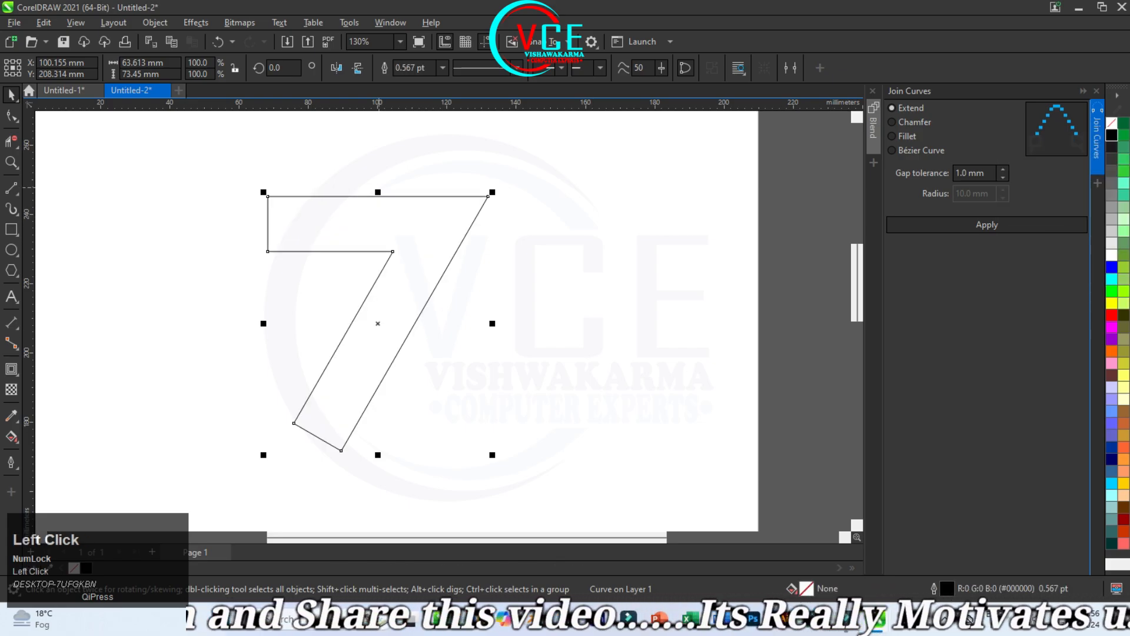
# Step: Draw a line along the lower part of the stem's inner edge and stretch it beyond the foot to 175%
pyautogui.scroll(-1, 378, 183)
pyautogui.scroll(1, 318, 436)
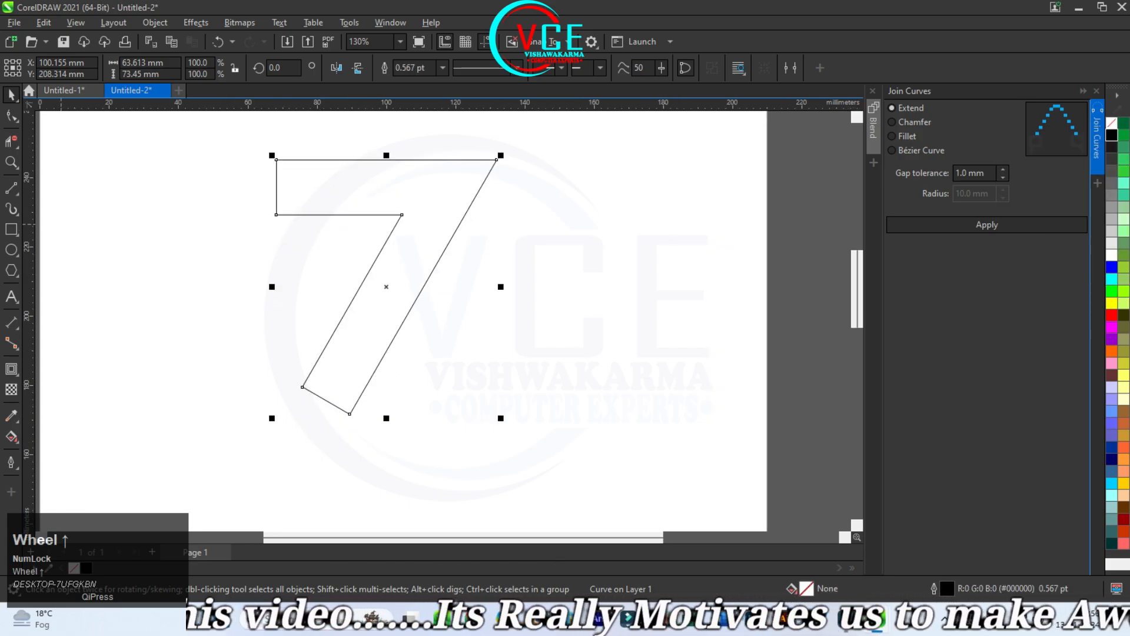
pyautogui.click(11, 187)
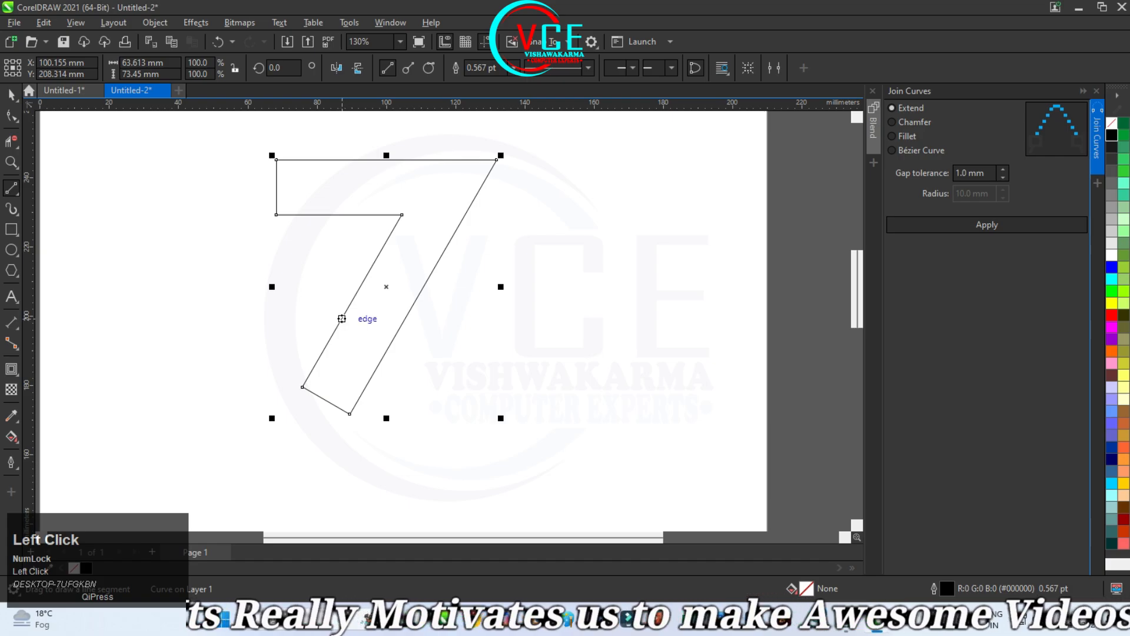
pyautogui.moveTo(341, 318); pyautogui.dragTo(302, 387)
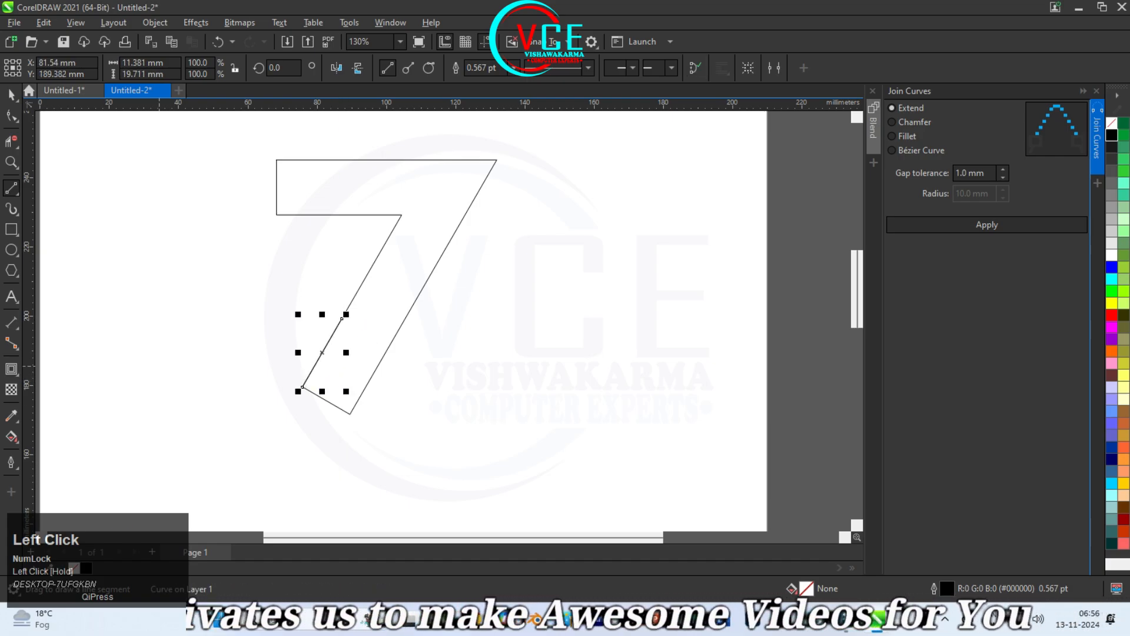
pyautogui.click(11, 94)
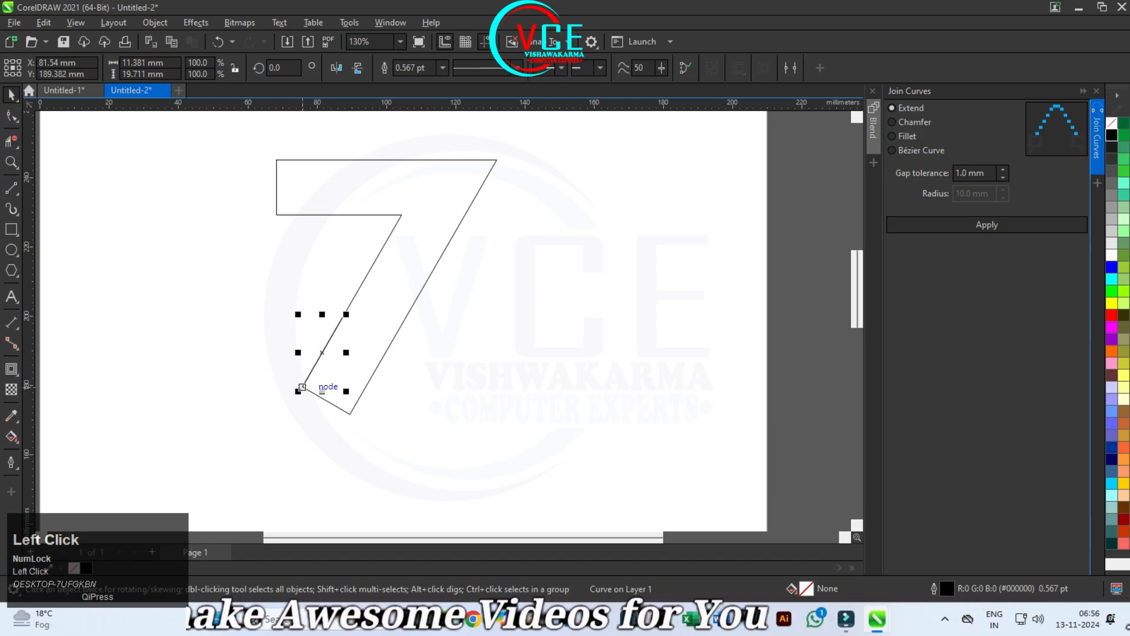
pyautogui.moveTo(302, 387); pyautogui.dragTo(266, 444)
pyautogui.scroll(-2, 432, 319)
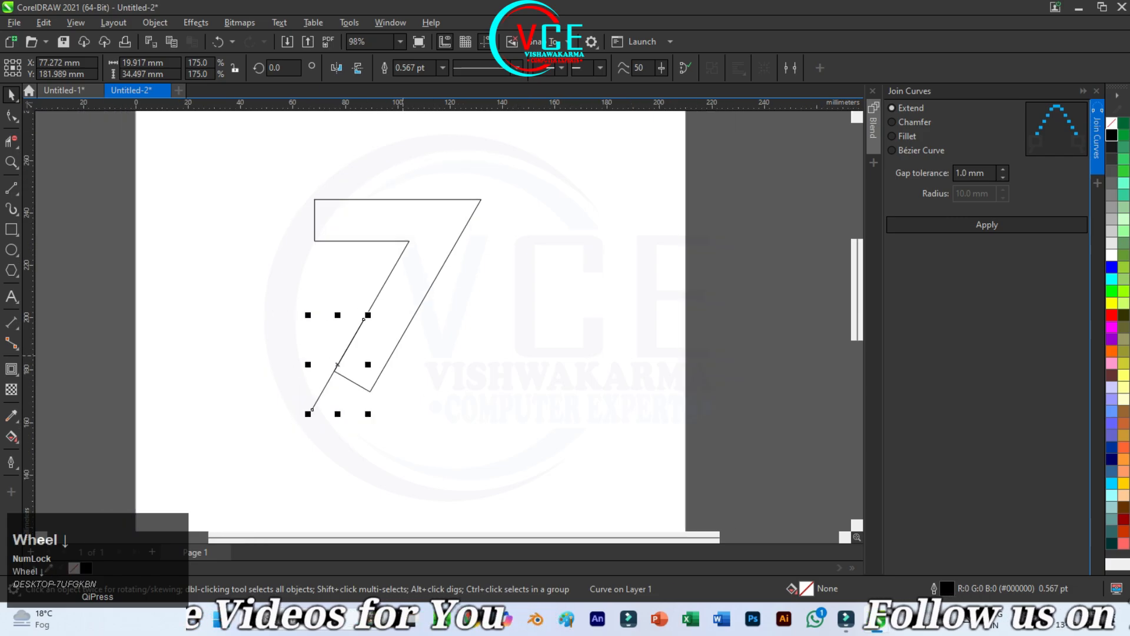
# Step: Draw a horizontal line about 23 mm long from the foot's lowest corner leftward across the extended stem edge
pyautogui.scroll(5, 340, 387)
pyautogui.click(11, 188)
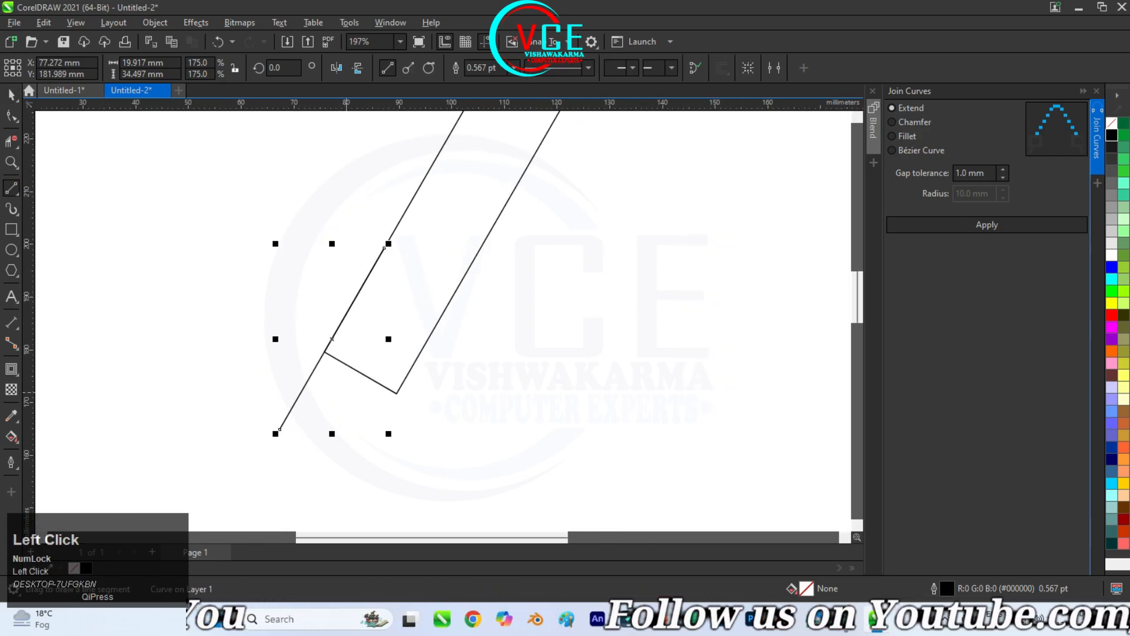
pyautogui.moveTo(396, 392); pyautogui.dragTo(275, 393)
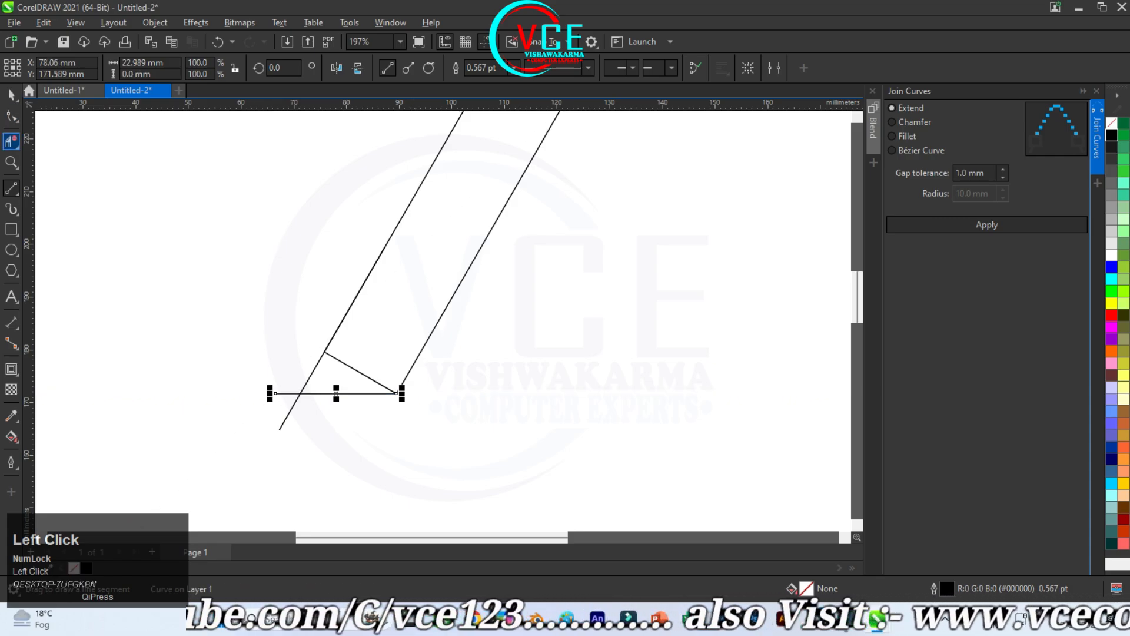
# Step: Delete the line ends overhanging the foot's intersection and the slanted foot edge with virtual segment deletion
pyautogui.click(11, 141)
pyautogui.click(284, 393)
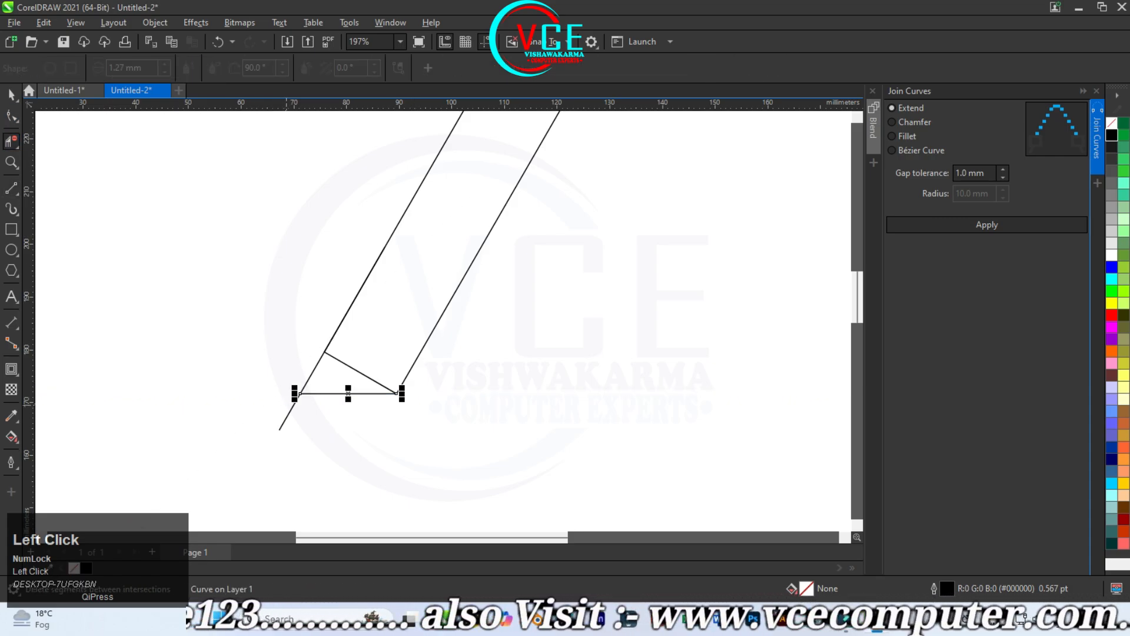
pyautogui.click(358, 372)
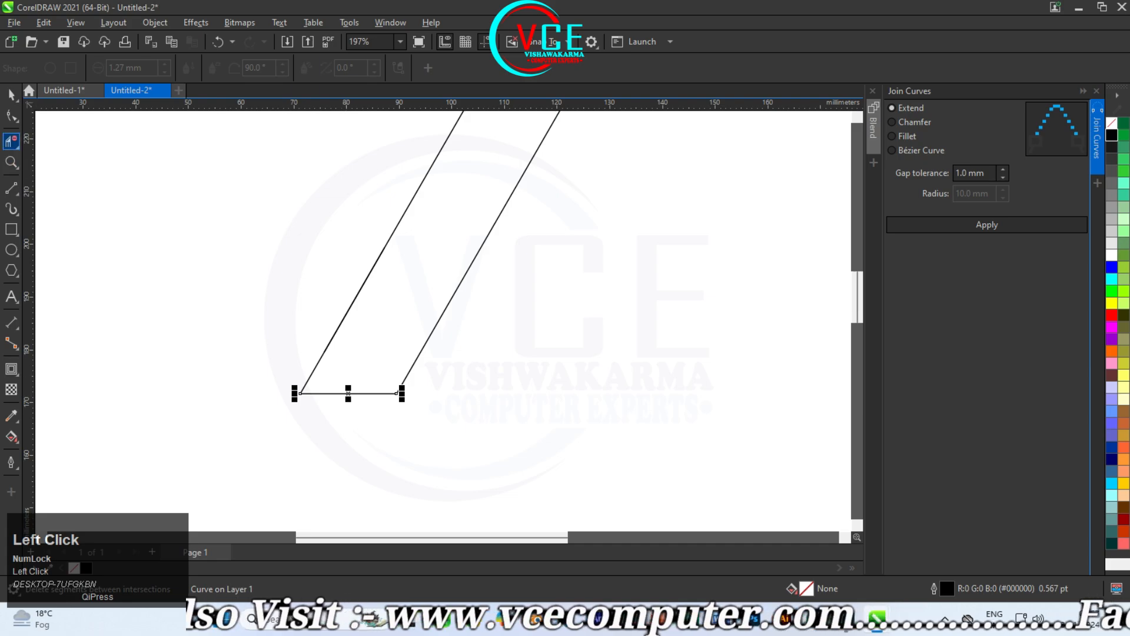
# Step: Mirror a copy of the horizontal foot line to its right side, continuing the base beyond the stem
pyautogui.click(11, 94)
pyautogui.click(480, 401)
pyautogui.scroll(2, 479, 397)
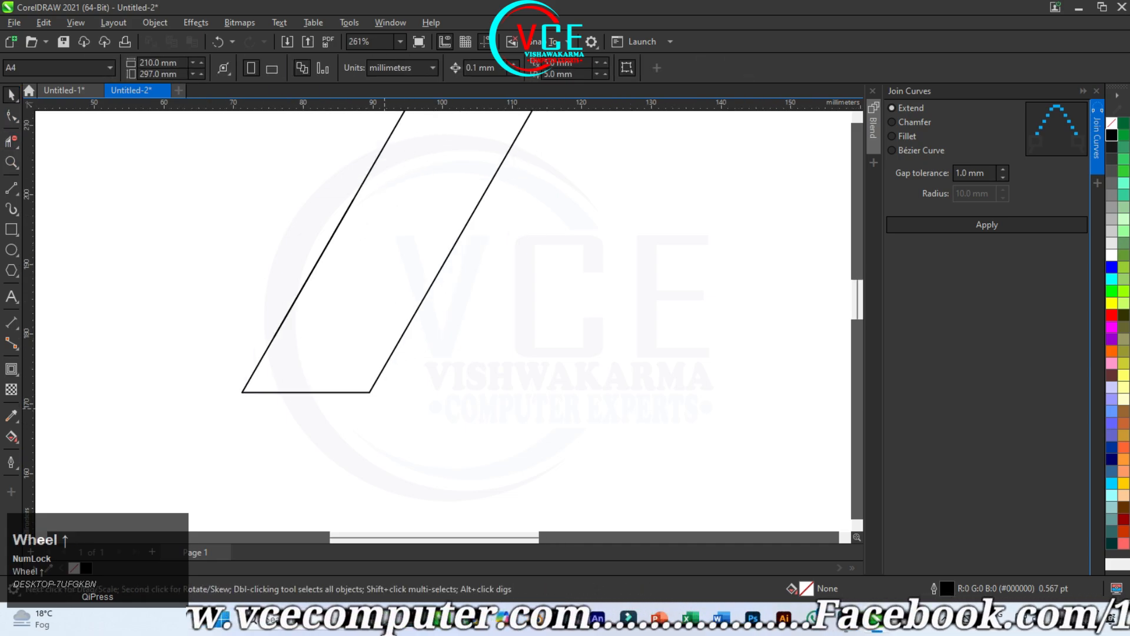
pyautogui.click(325, 392)
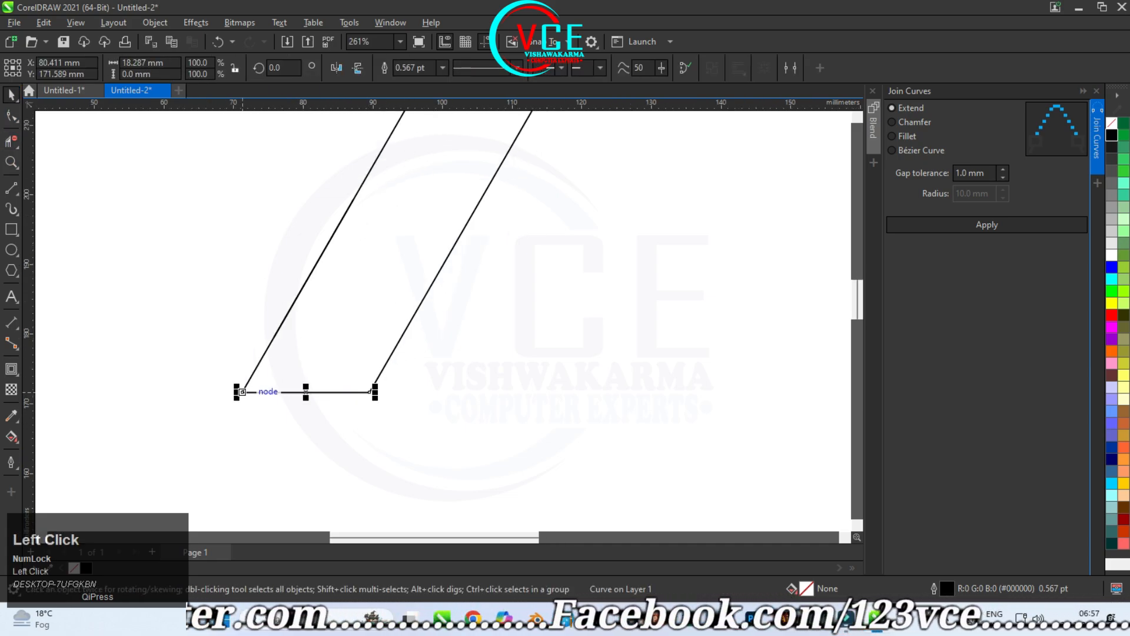
pyautogui.moveTo(238, 392); pyautogui.dragTo(497, 391)
pyautogui.rightClick(498, 391)
pyautogui.scroll(-4, 434, 453)
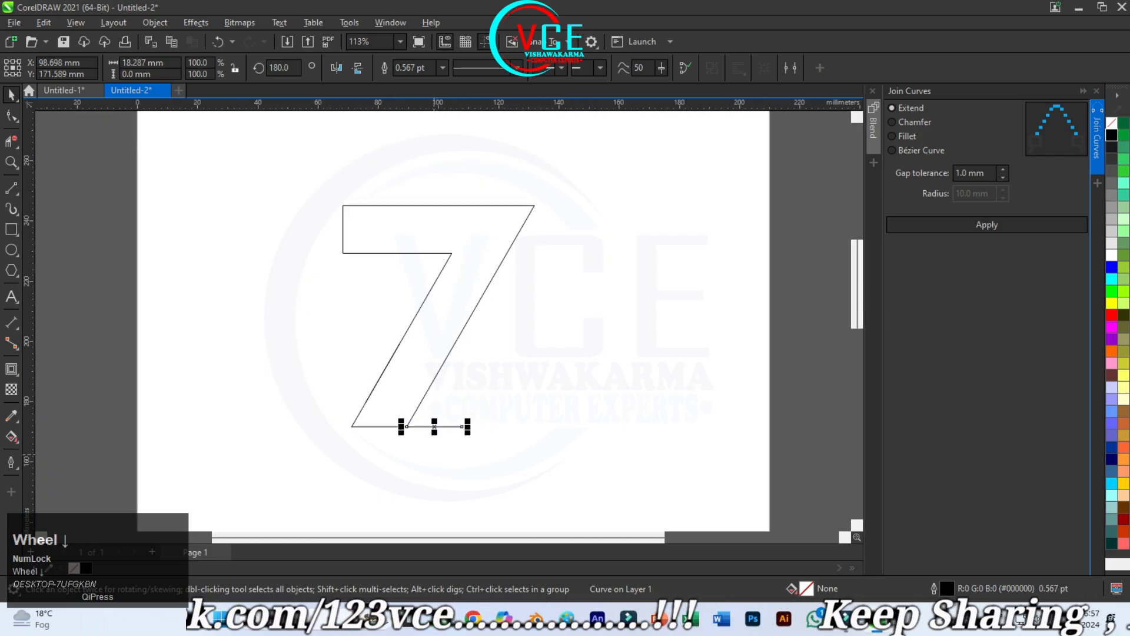
# Step: Draw a vertical line about 73 mm tall from the extended base's right end to the 7's top edge and rotate it 30°
pyautogui.click(11, 188)
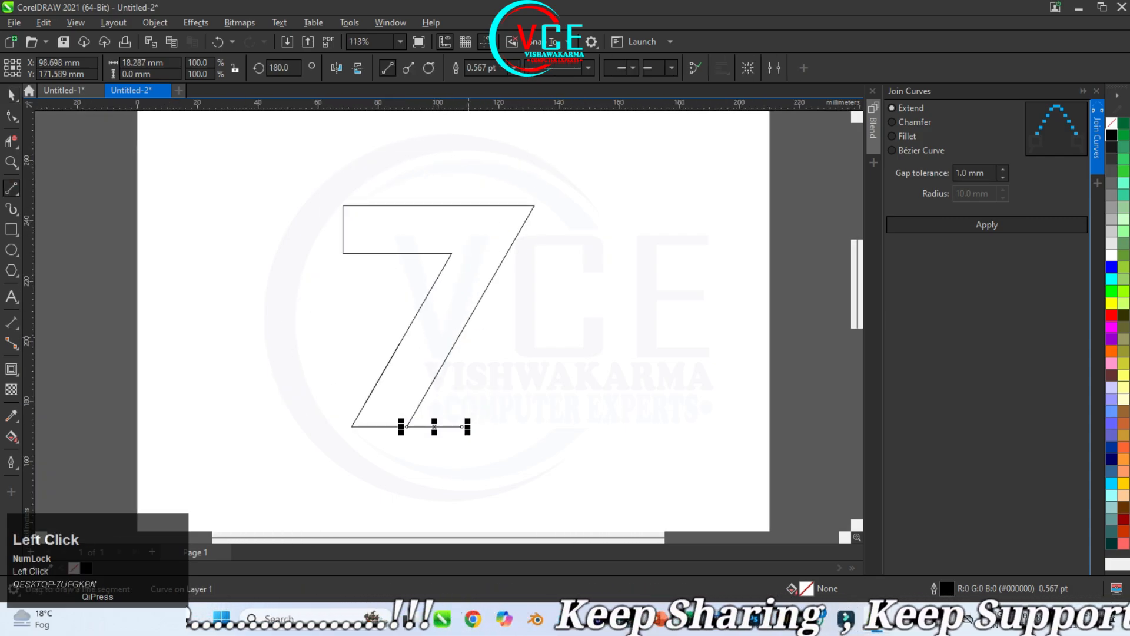
pyautogui.click(11, 95)
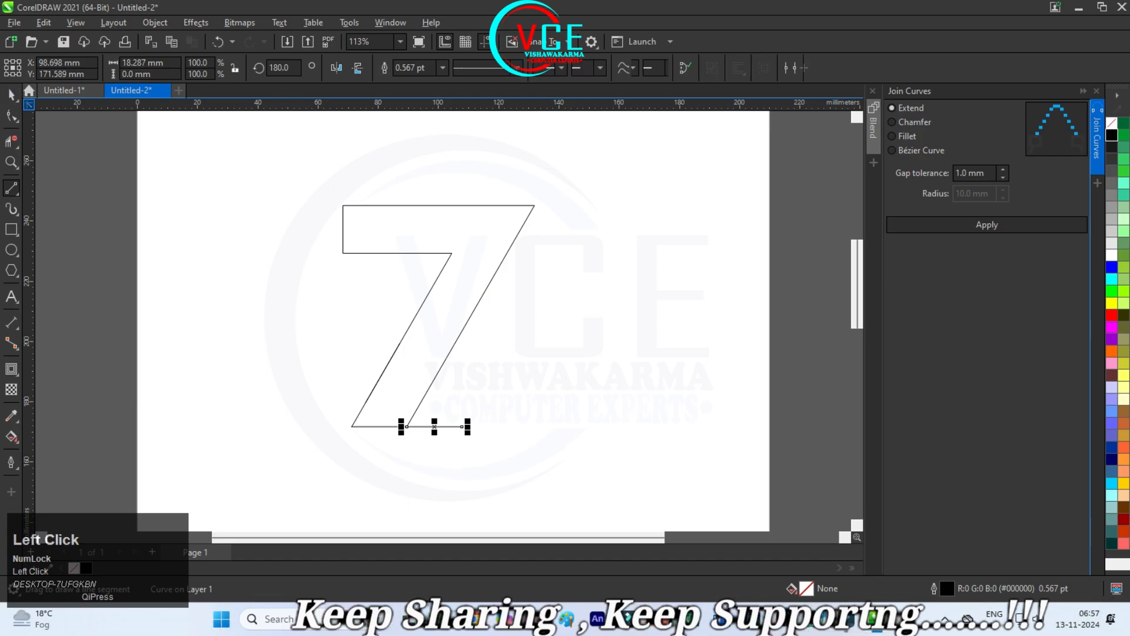
pyautogui.click(378, 342)
pyautogui.click(11, 188)
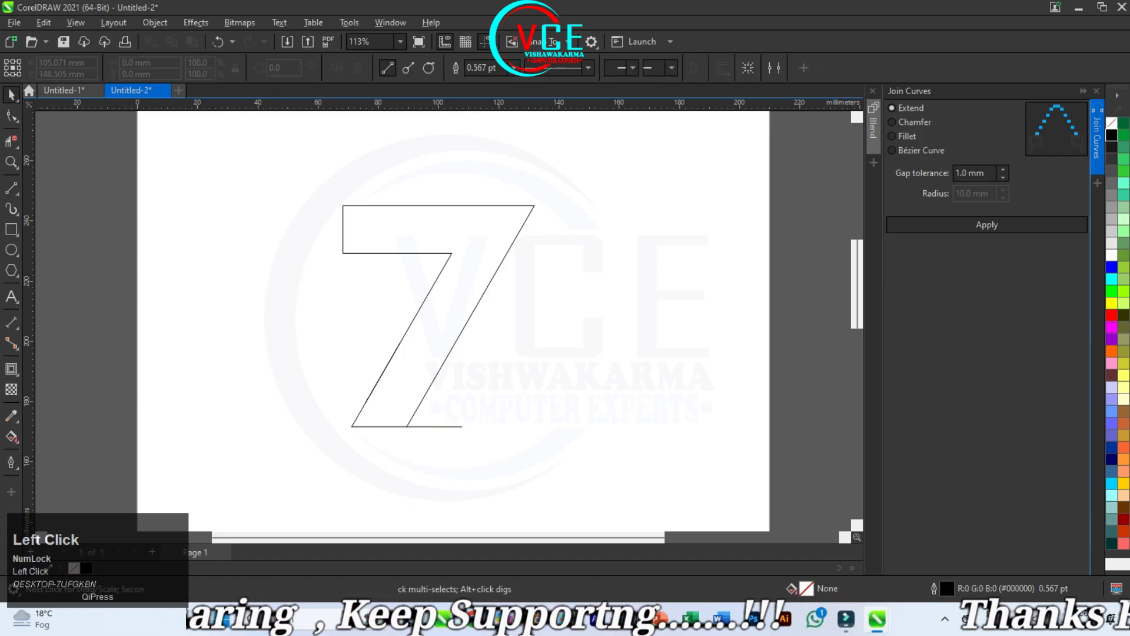
pyautogui.moveTo(462, 426); pyautogui.dragTo(462, 204)
pyautogui.press('space')
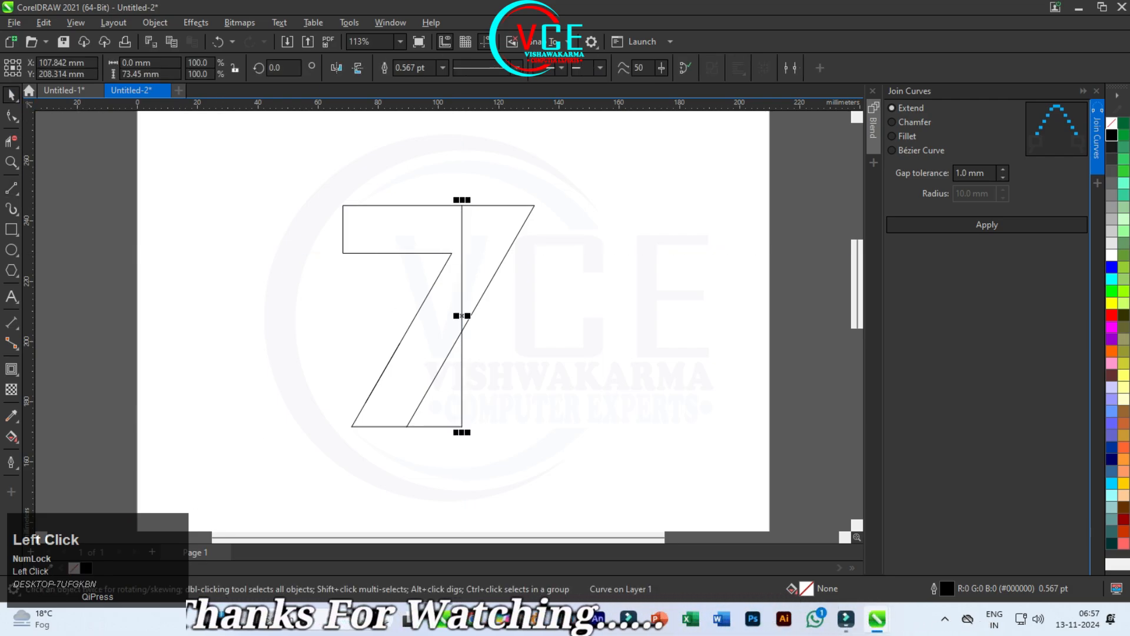
pyautogui.write('30')
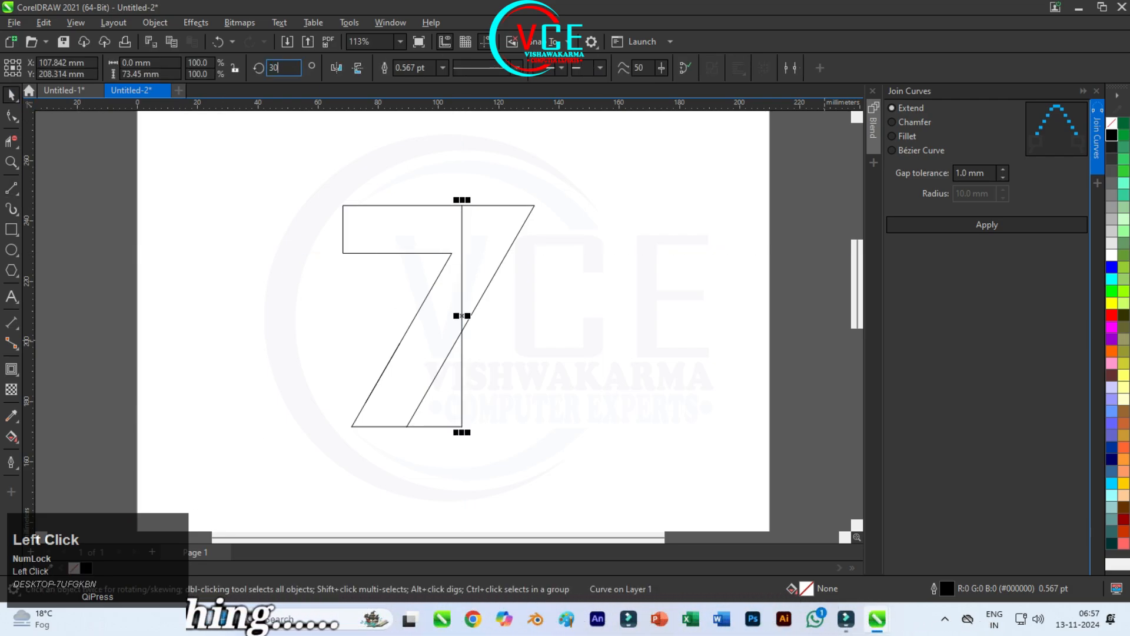
pyautogui.press('Return')
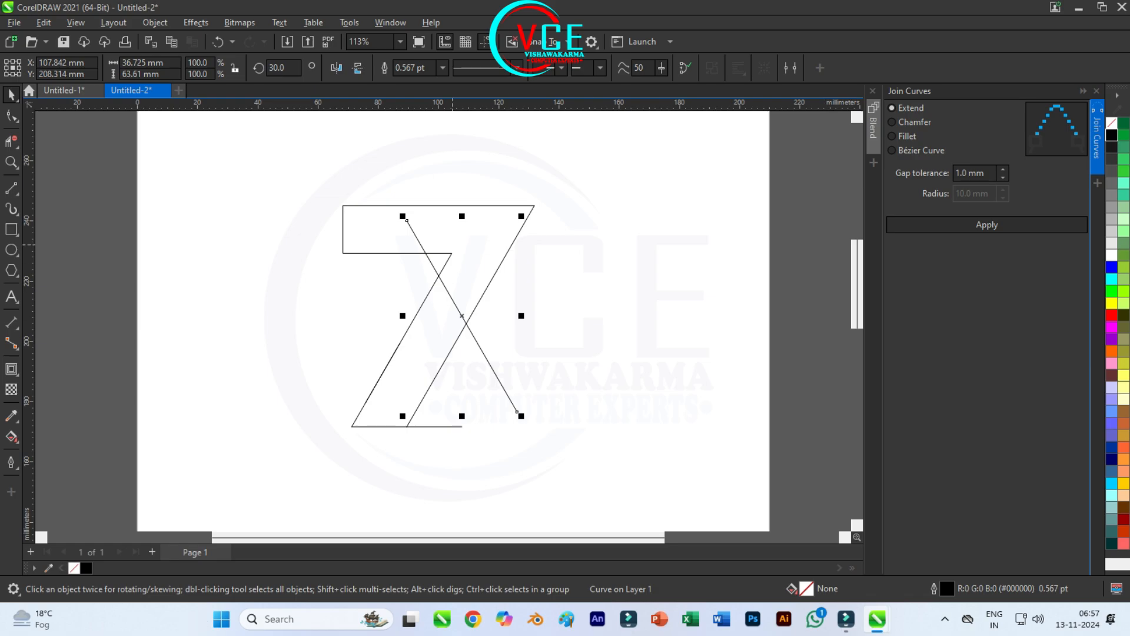
# Step: Move the rotated line so its lower end snaps to the right end of the extended base
pyautogui.click(11, 94)
pyautogui.click(569, 387)
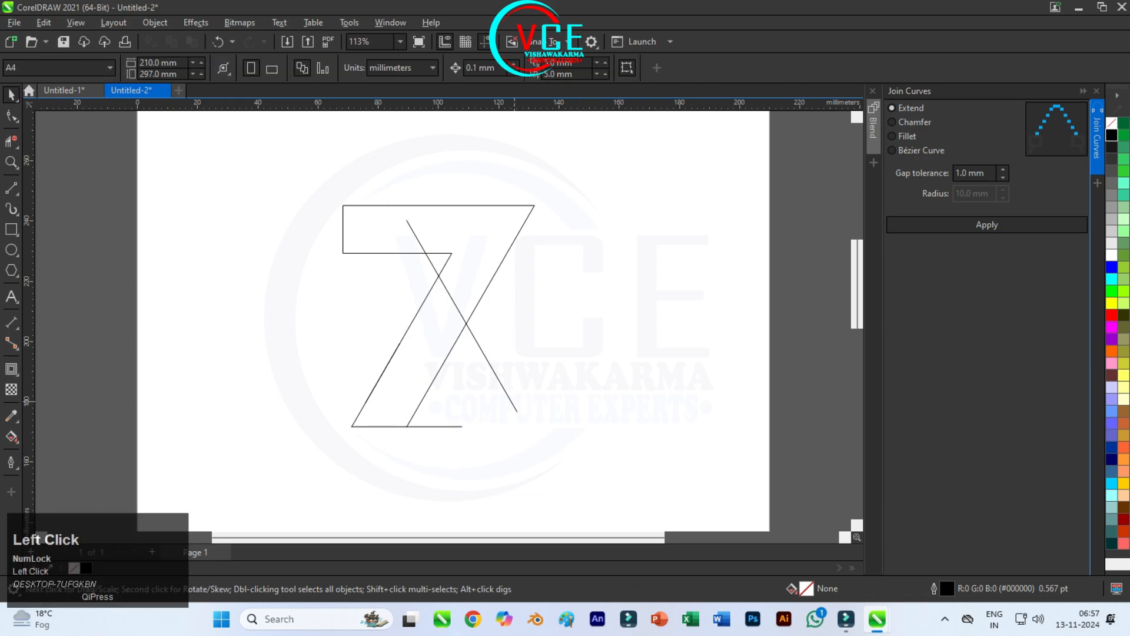
pyautogui.click(512, 402)
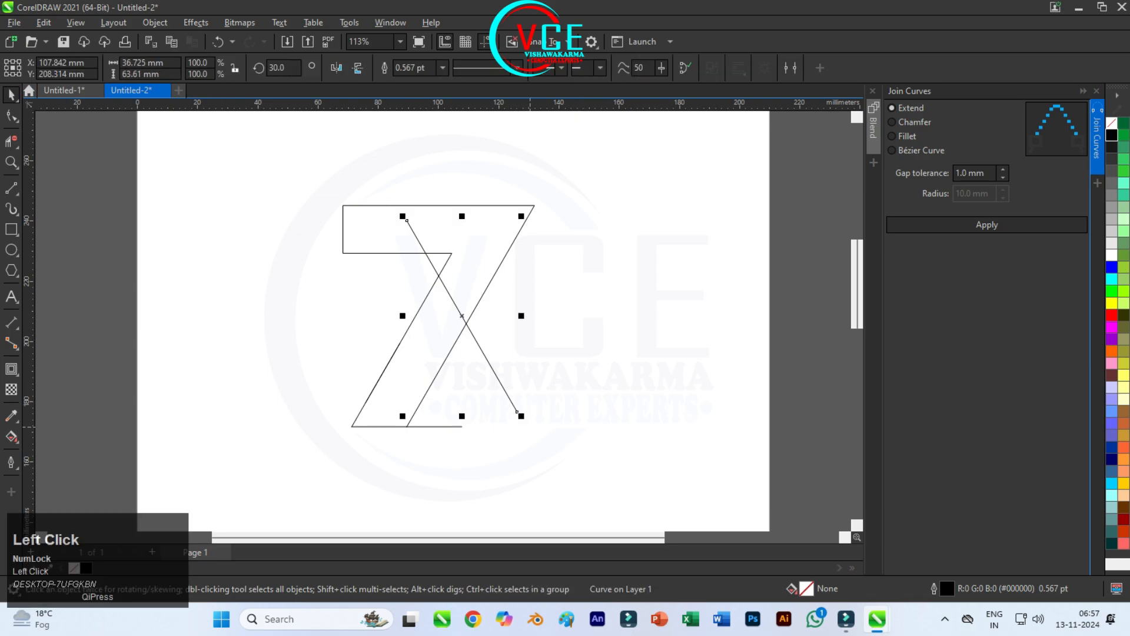
pyautogui.moveTo(516, 411); pyautogui.dragTo(462, 426)
pyautogui.press('Escape')
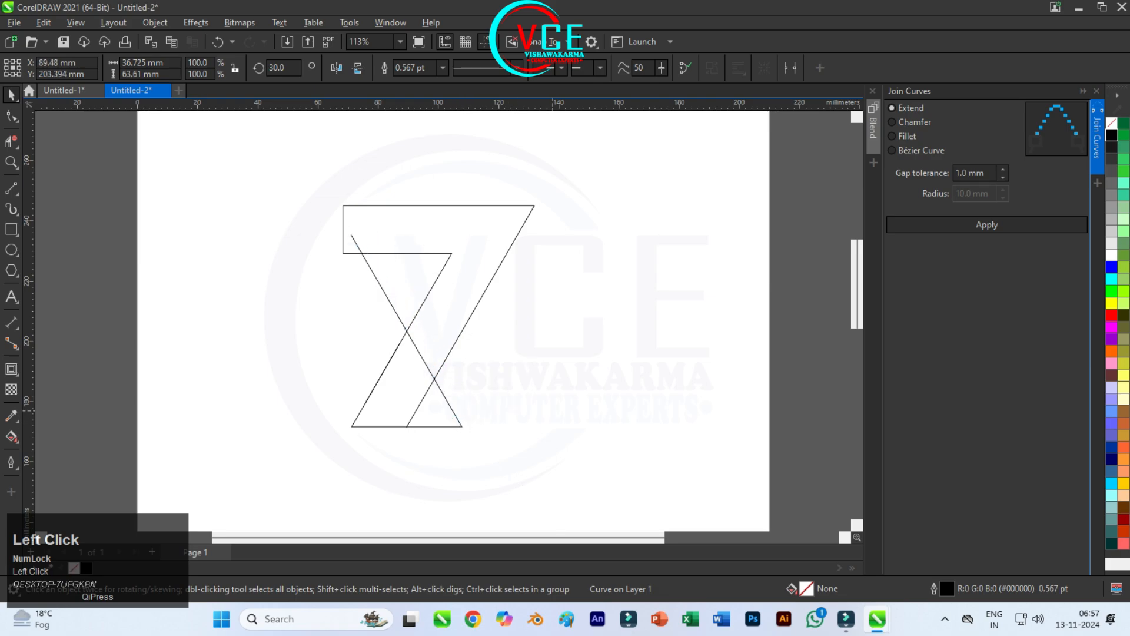
# Step: Stretch the slanted line up and left beyond the 7's top edge to 120.6%
pyautogui.scroll(2, 358, 261)
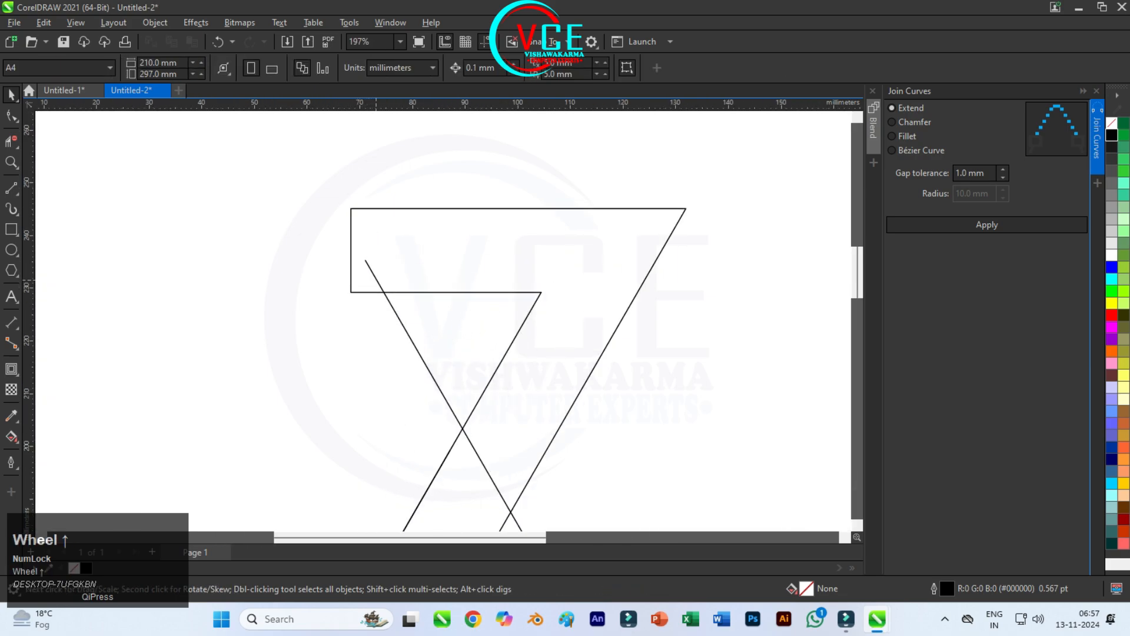
pyautogui.click(365, 261)
pyautogui.moveTo(361, 255); pyautogui.dragTo(325, 192)
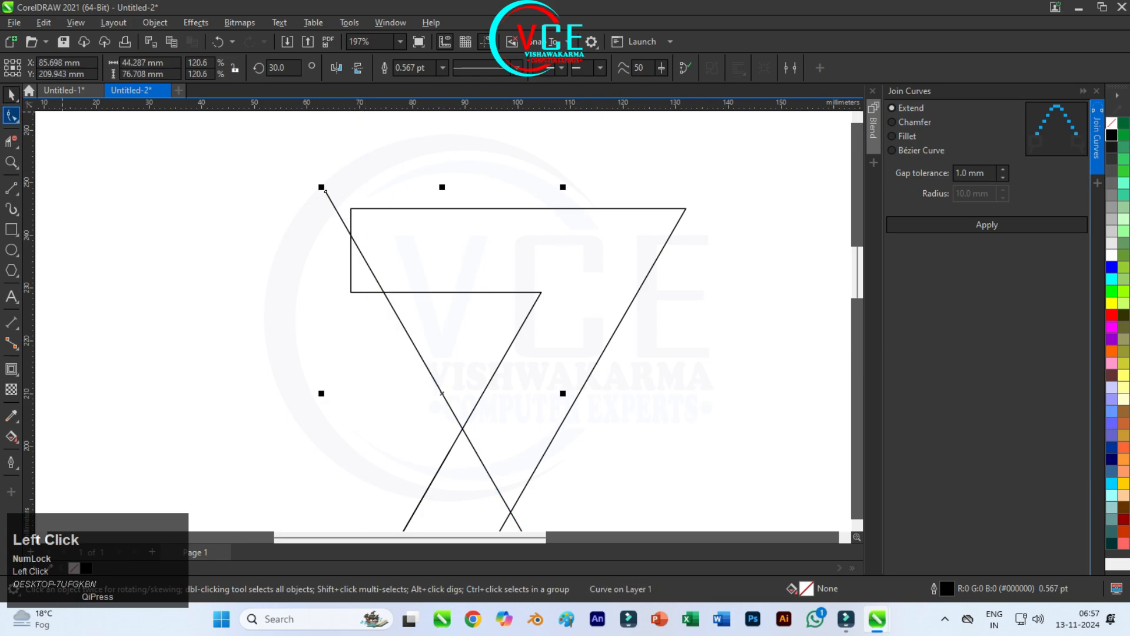
# Step: Move the two nodes of the 7's short left edge horizontally leftward, past the slanted line, with the Shape tool
pyautogui.click(12, 116)
pyautogui.click(401, 208)
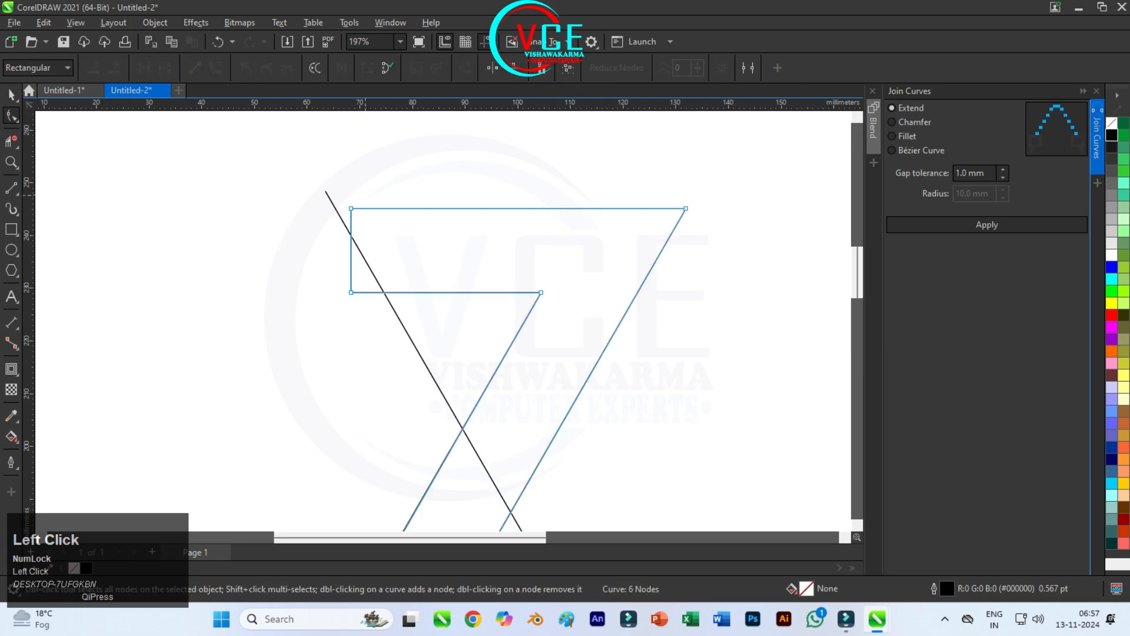
pyautogui.moveTo(348, 242); pyautogui.dragTo(311, 293)
pyautogui.press('Escape')
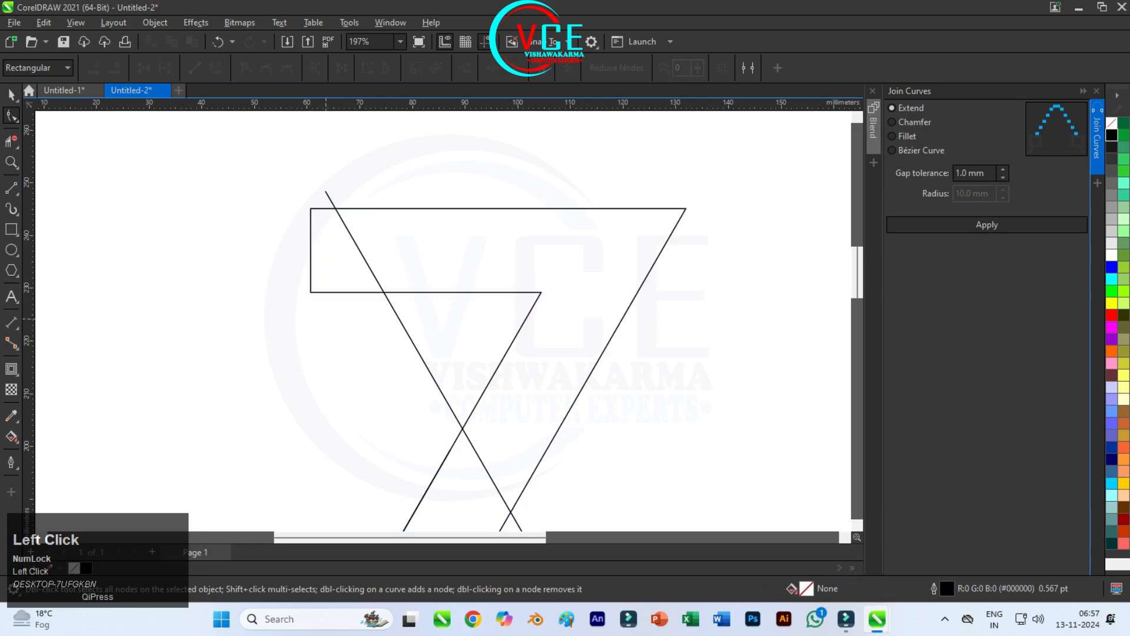
# Step: Delete the segments outside the slanted line and its surplus lower part with virtual segment deletion, leaving a clean 7 with an angled end
pyautogui.click(11, 141)
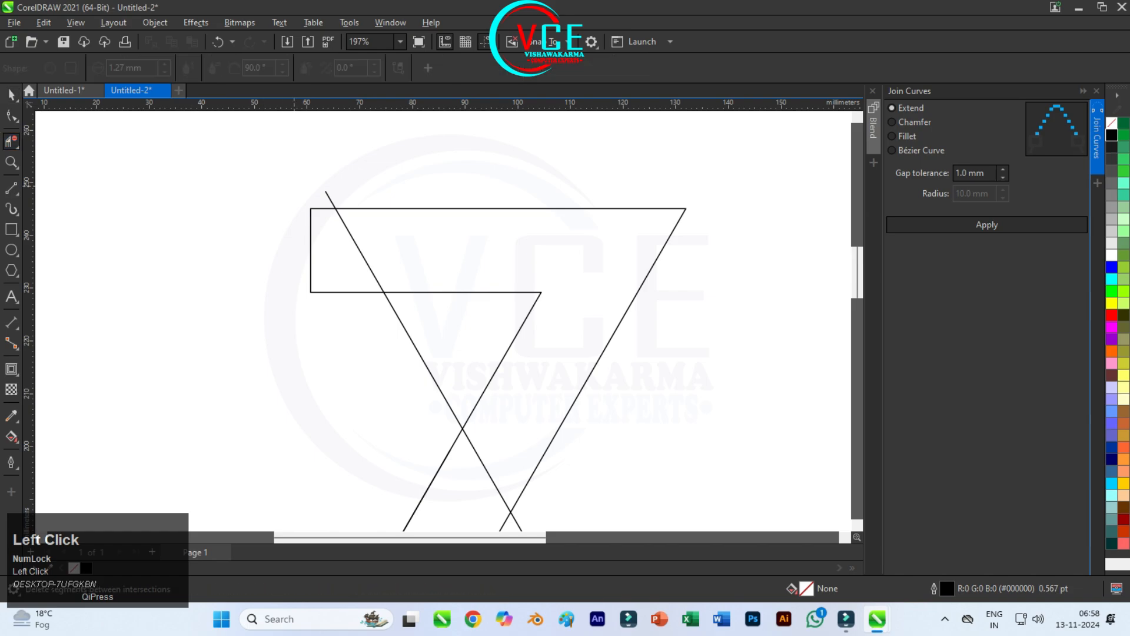
pyautogui.click(311, 289)
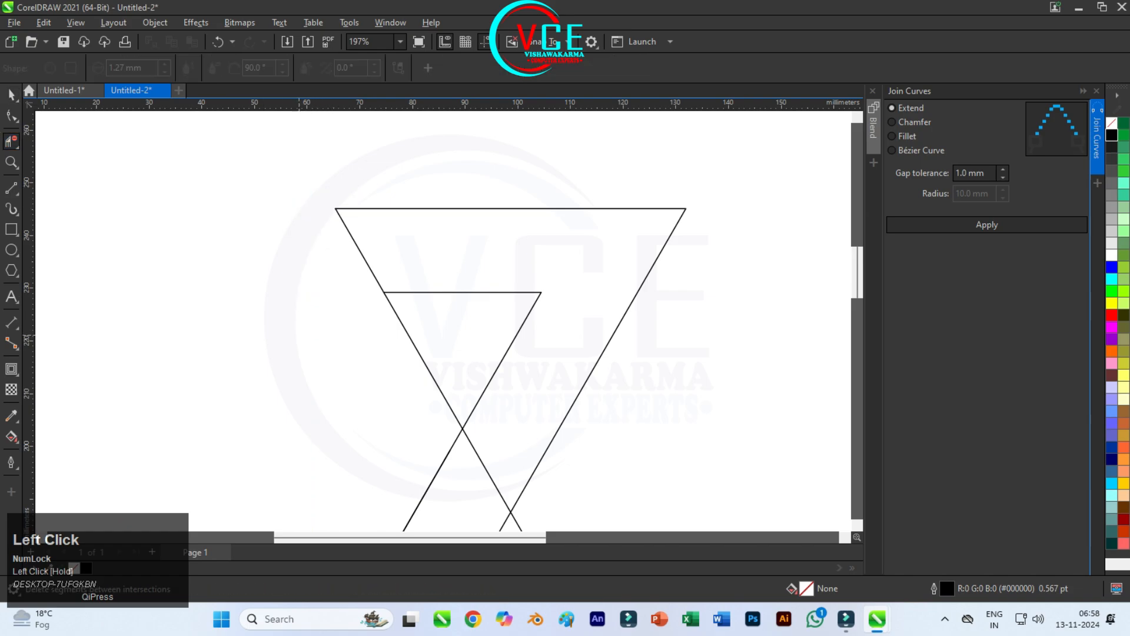
pyautogui.scroll(-3, 406, 281)
pyautogui.click(370, 259)
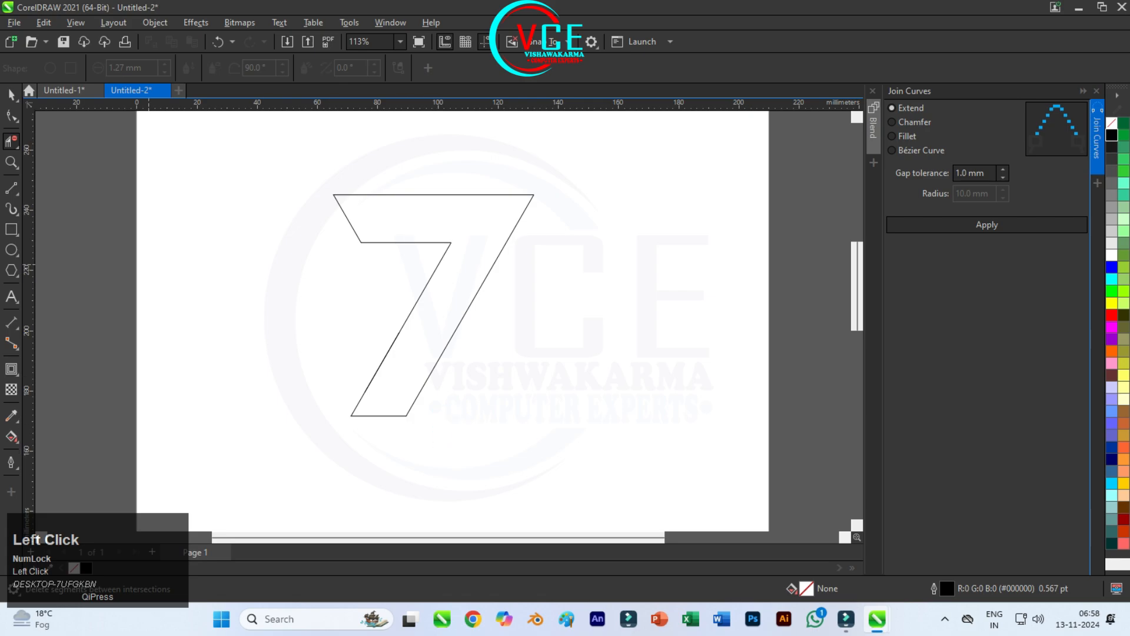
# Step: Fill the enclosed 7 outline with red (#FF0000) using Smart Fill
pyautogui.click(11, 95)
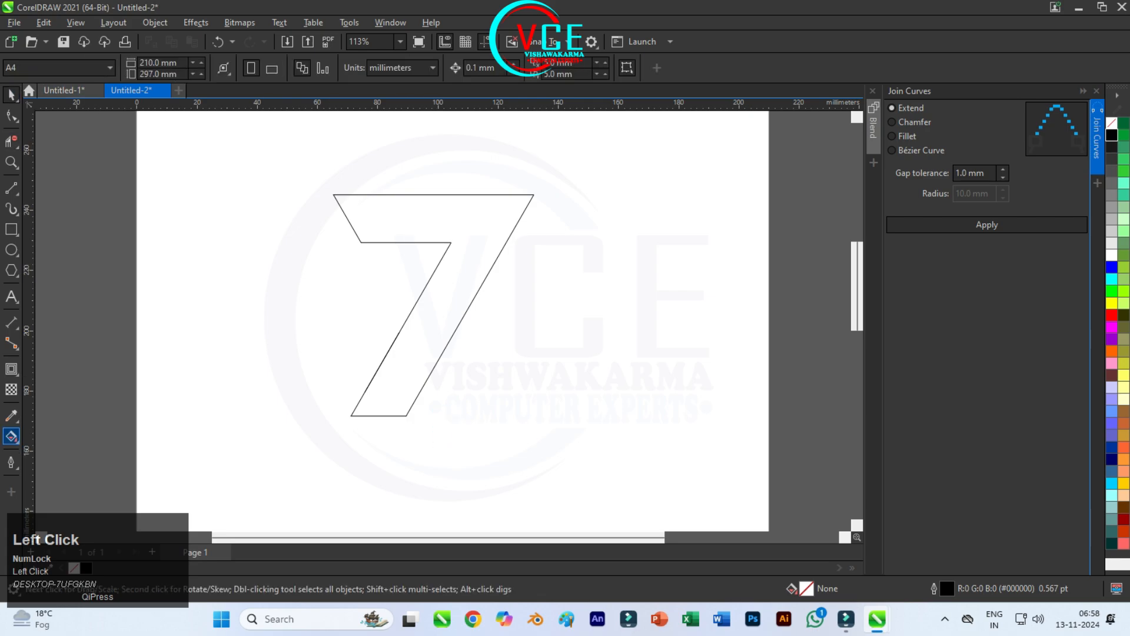
pyautogui.click(15, 440)
pyautogui.click(62, 452)
pyautogui.click(437, 331)
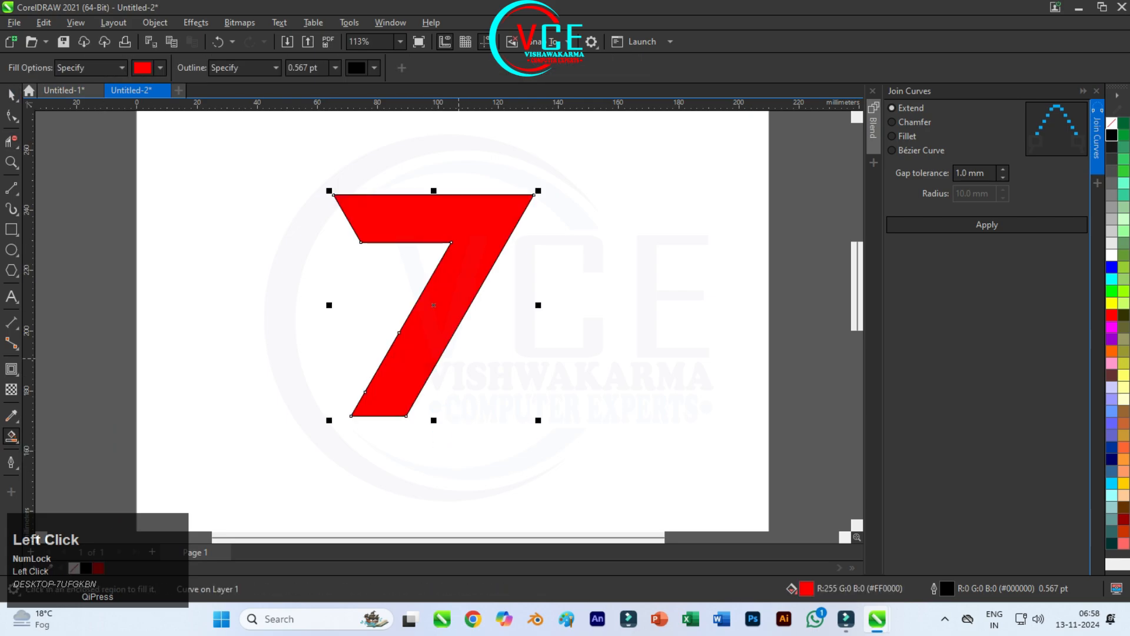
pyautogui.click(11, 95)
pyautogui.click(288, 246)
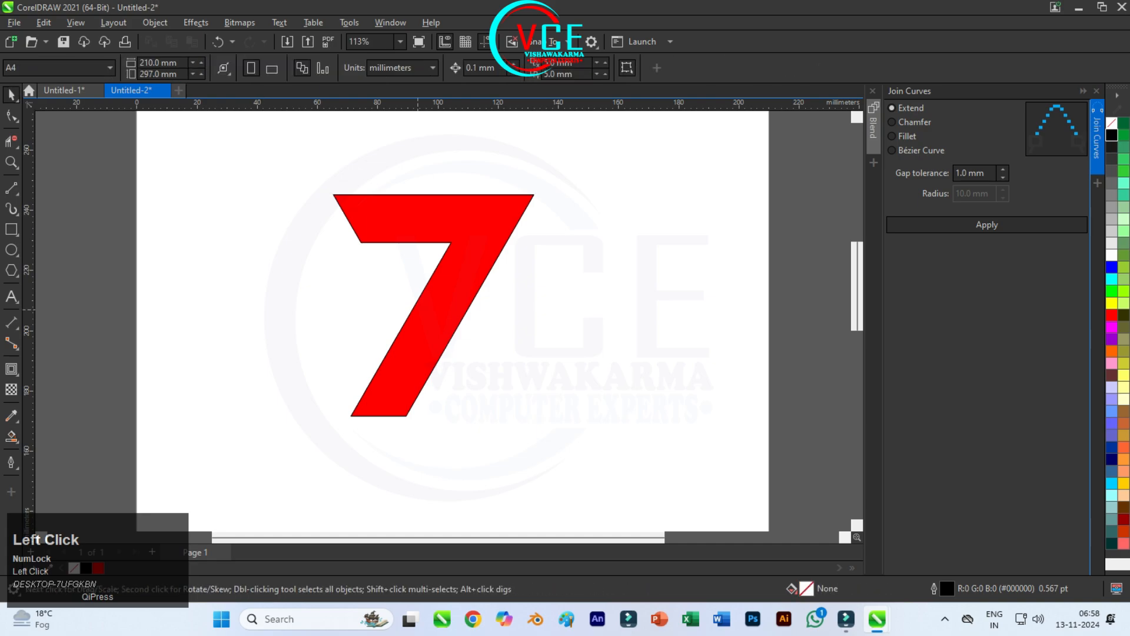
# Step: Separate the red 7 from its construction outline, placing the outline off the page to the left and the red shape on the page
pyautogui.click(487, 233)
pyautogui.moveTo(487, 233); pyautogui.dragTo(494, 231)
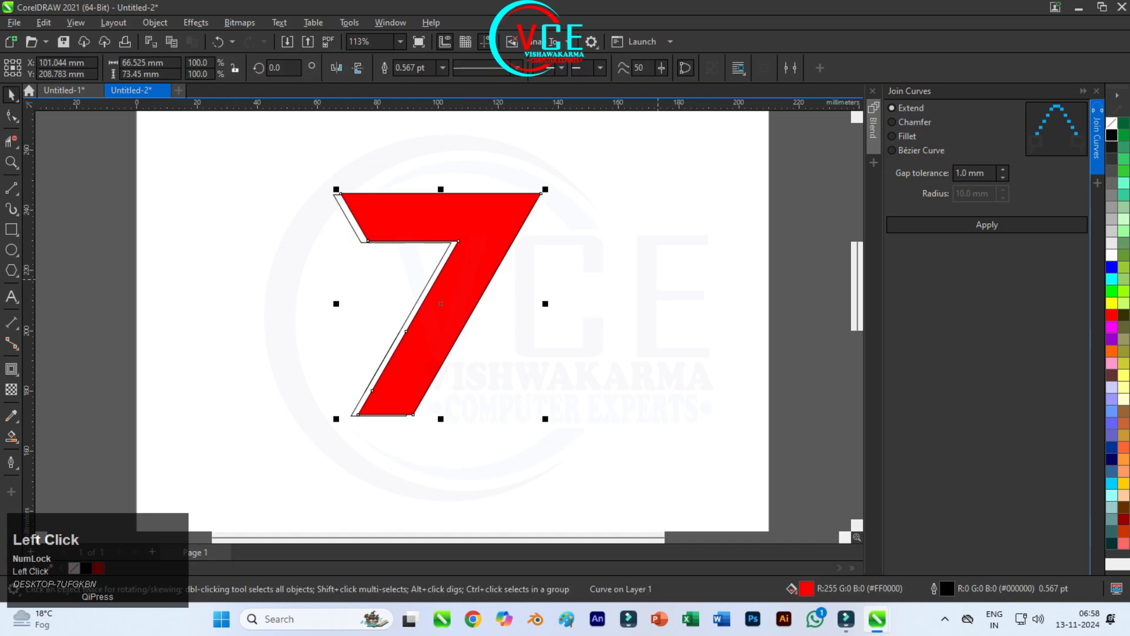
pyautogui.moveTo(480, 269); pyautogui.dragTo(664, 307)
pyautogui.moveTo(298, 155); pyautogui.dragTo(493, 459)
pyautogui.scroll(-2, 455, 244)
pyautogui.moveTo(453, 242); pyautogui.dragTo(519, 258)
# Step: Set the red 7's rotation centre on its inner left corner and make two rotated copies at 120° intervals
pyautogui.click(520, 239)
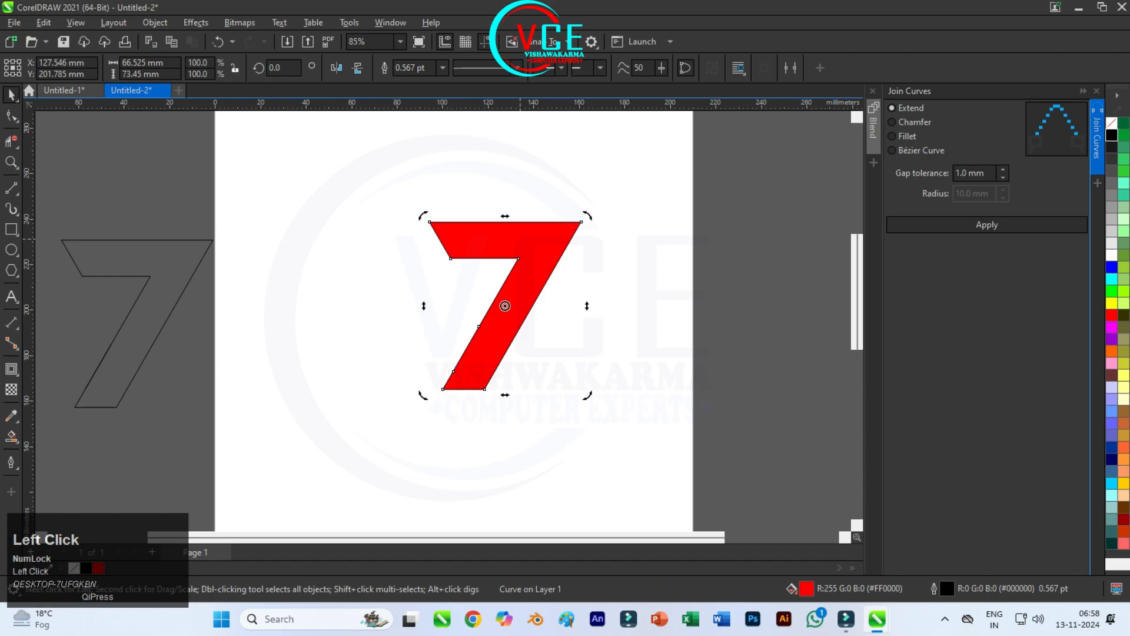
pyautogui.moveTo(505, 306); pyautogui.dragTo(450, 258)
pyautogui.moveTo(580, 222)
pyautogui.mouseDown()
pyautogui.moveTo(557, 176)
pyautogui.moveTo(355, 163)
pyautogui.mouseUp()
pyautogui.keyDown('ctrl'); pyautogui.rightClick(354, 163); pyautogui.keyUp('ctrl')
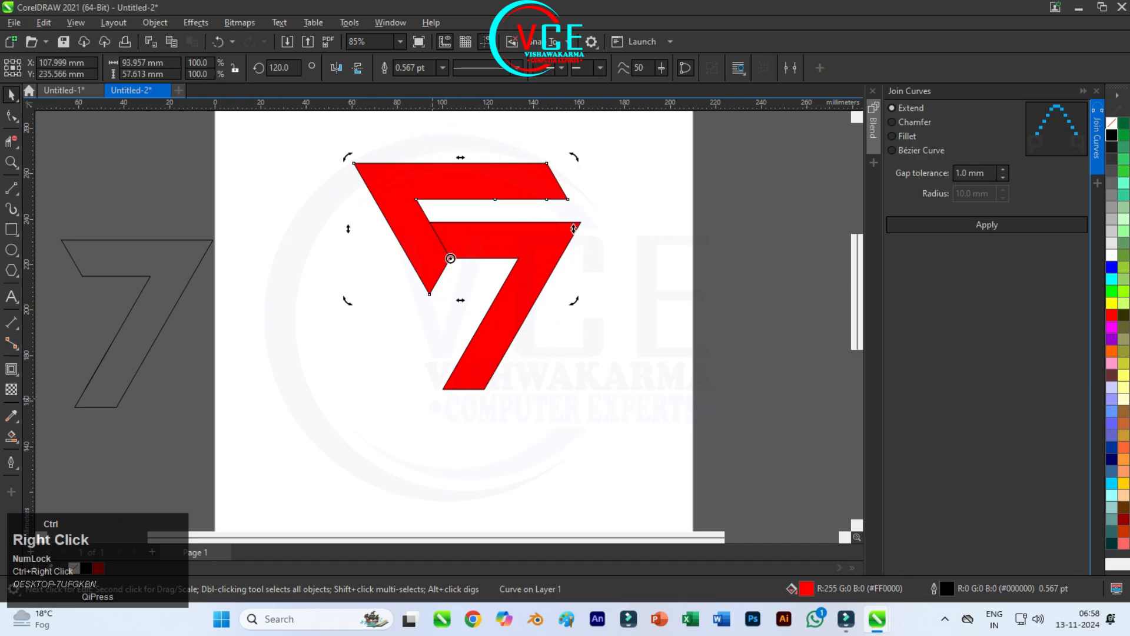
pyautogui.hotkey('ctrl', 'd')
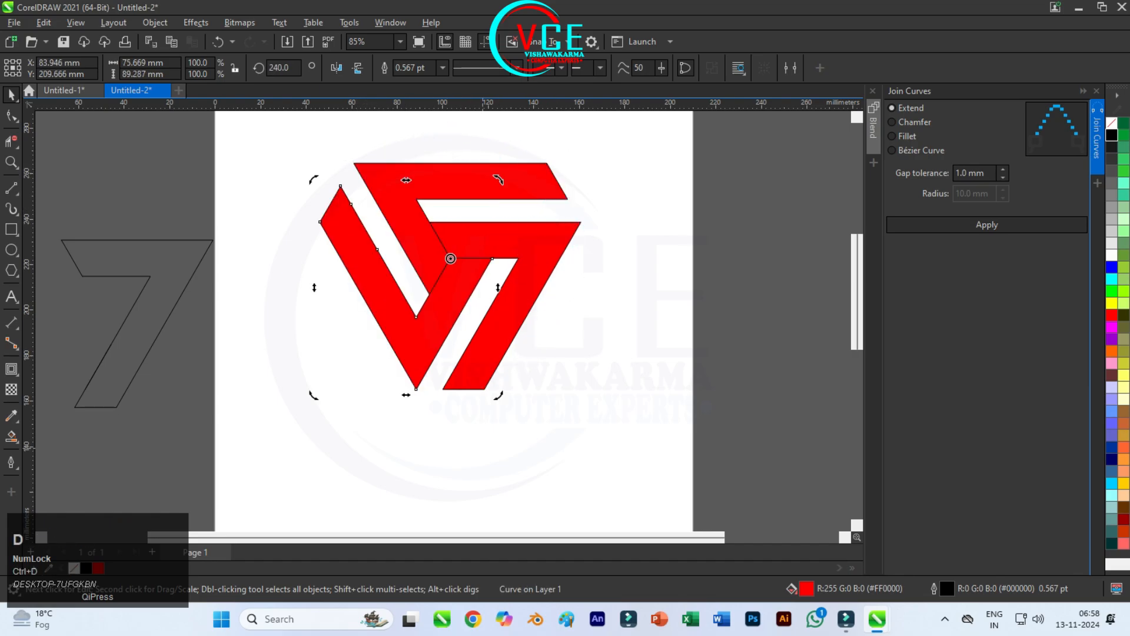
pyautogui.click(483, 447)
# Step: Remove the outline from all three red shapes
pyautogui.scroll(3, 483, 252)
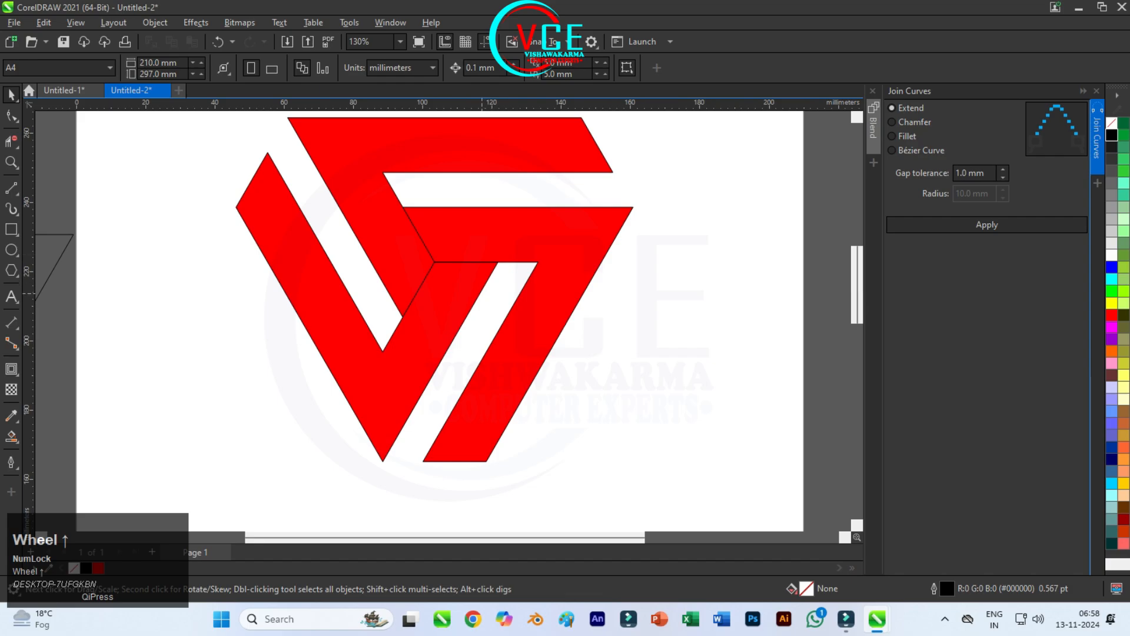
pyautogui.scroll(-2, 424, 317)
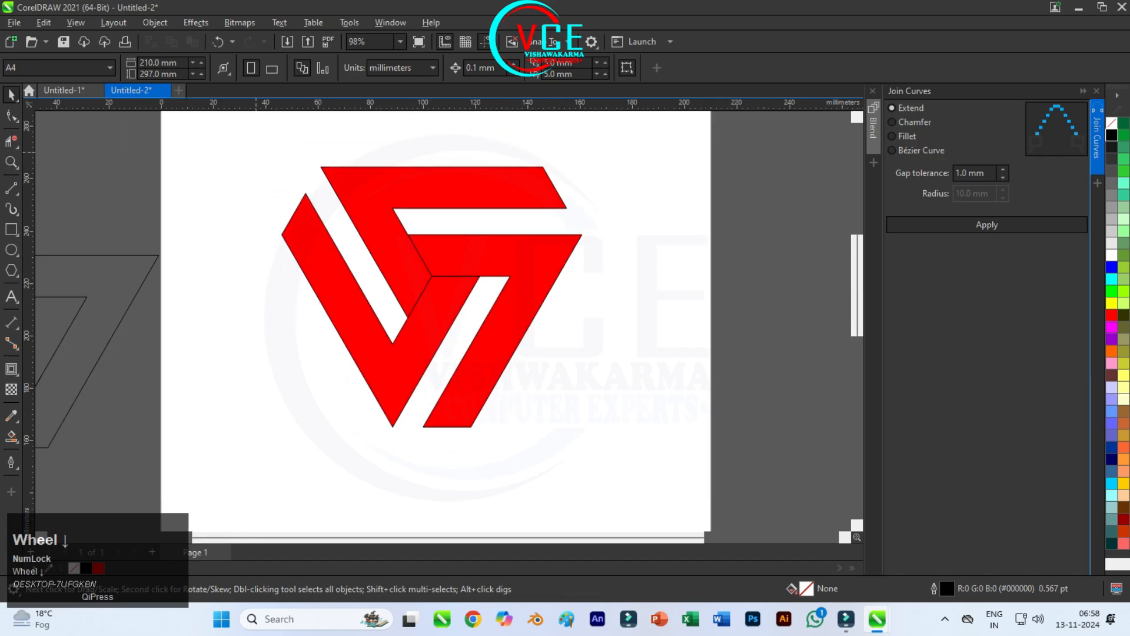
pyautogui.moveTo(251, 137); pyautogui.dragTo(626, 485)
pyautogui.rightClick(1112, 122)
pyautogui.click(1089, 128)
pyautogui.click(654, 241)
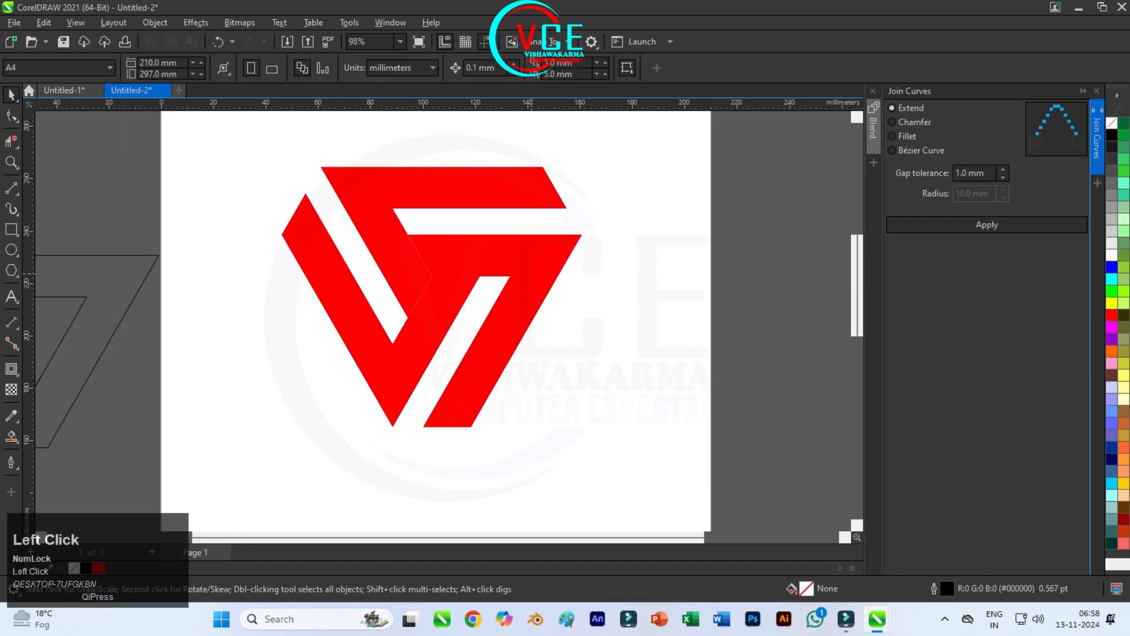
# Step: Nudge the lower-left red shape about 11.5 mm right until it closes the gap to the 7's stem
pyautogui.scroll(2, 511, 285)
pyautogui.click(385, 335)
pyautogui.press('Right')
pyautogui.press('Right')
pyautogui.press('Right')
pyautogui.press('Right')
pyautogui.press('Right')
pyautogui.press('Right')
pyautogui.press('Right')
pyautogui.press('Right')
pyautogui.press('Right')
pyautogui.press('Right')
pyautogui.press('Right')
pyautogui.press('Right')
pyautogui.press('Right')
pyautogui.press('Right')
pyautogui.press('Right')
pyautogui.press('Right')
pyautogui.press('Right')
pyautogui.press('Right')
pyautogui.press('Right')
pyautogui.press('Right')
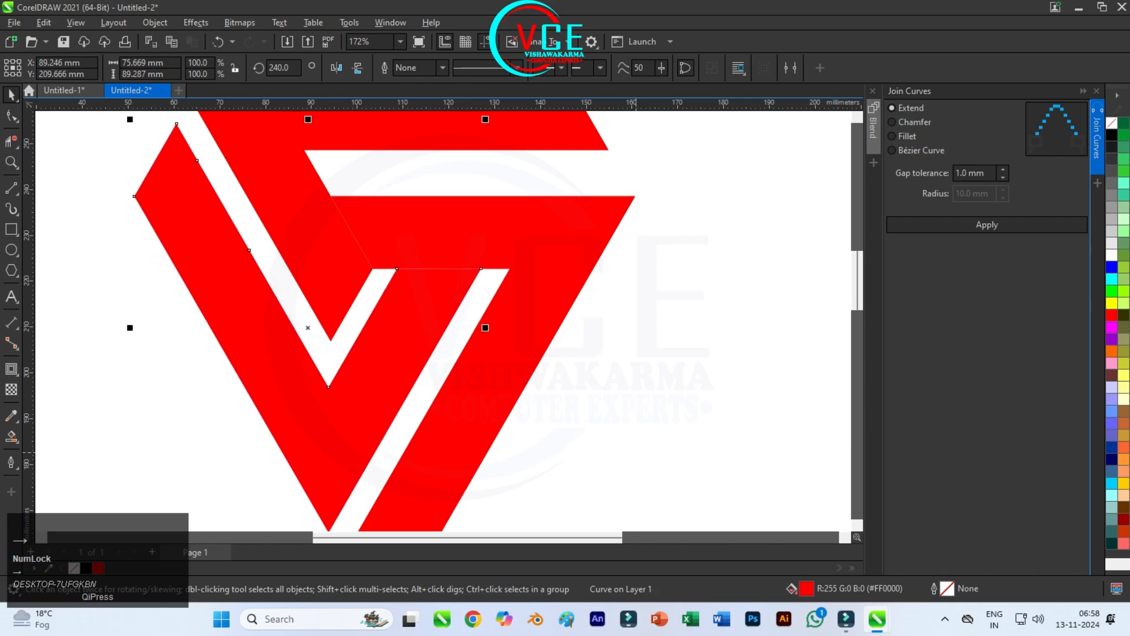
pyautogui.press('Right')
pyautogui.press('Right')
pyautogui.press('Right')
pyautogui.press('Right')
pyautogui.press('Right')
pyautogui.press('Right')
pyautogui.press('Right')
pyautogui.press('Right')
pyautogui.press('Right')
pyautogui.press('Right')
pyautogui.press('Right')
pyautogui.press('Right')
pyautogui.press('Right')
pyautogui.press('Right')
pyautogui.press('Right')
pyautogui.press('Right')
pyautogui.press('Right')
pyautogui.press('Right')
pyautogui.press('Right')
pyautogui.press('Right')
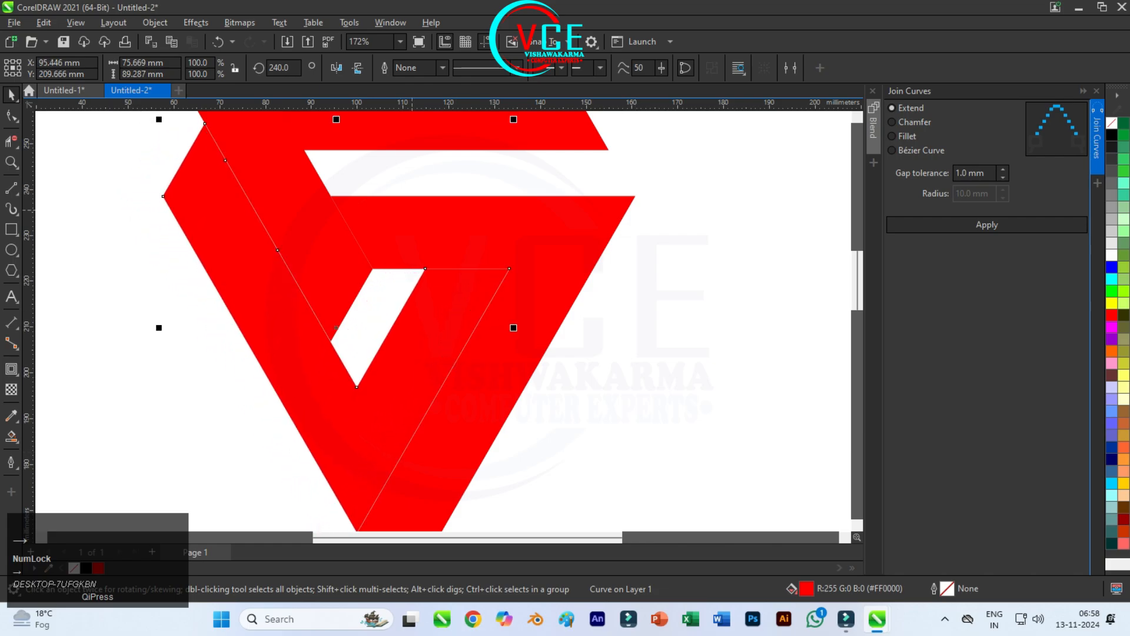
# Step: Nudge the top red shape about 10 mm down until its bar meets the 7's upper edge
pyautogui.scroll(-1, 400, 265)
pyautogui.click(347, 229)
pyautogui.press('Down')
pyautogui.press('Down')
pyautogui.press('Down')
pyautogui.press('Down')
pyautogui.press('Down')
pyautogui.press('Down')
pyautogui.press('Down')
pyautogui.press('Down')
pyautogui.press('Down')
pyautogui.press('Down')
pyautogui.press('Down')
pyautogui.press('Down')
pyautogui.press('Down')
pyautogui.press('Down')
pyautogui.press('Down')
pyautogui.press('Down')
pyautogui.press('Down')
pyautogui.press('Down')
pyautogui.press('Down')
pyautogui.press('Down')
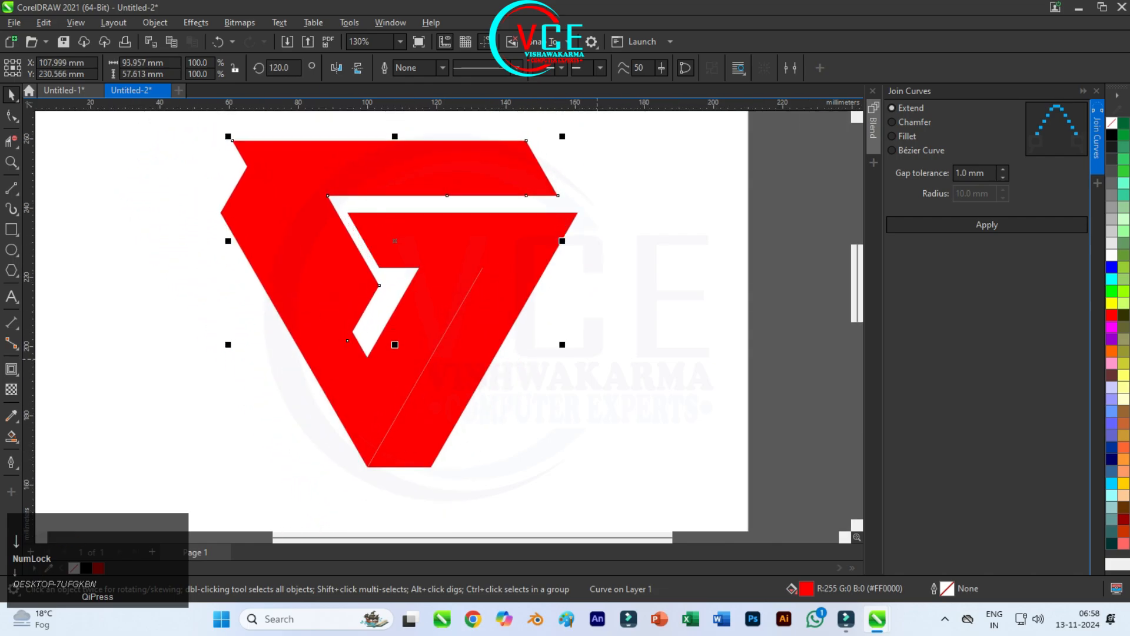
pyautogui.press('Down')
pyautogui.press('Down')
pyautogui.press('Down')
pyautogui.press('Down')
pyautogui.press('Down')
pyautogui.press('Down')
pyautogui.press('Down')
pyautogui.press('Down')
pyautogui.press('Down')
pyautogui.press('Down')
pyautogui.press('Down')
pyautogui.press('Down')
pyautogui.press('Down')
pyautogui.press('Down')
pyautogui.press('Down')
pyautogui.press('Down')
pyautogui.press('Down')
pyautogui.press('Down')
pyautogui.press('Down')
pyautogui.press('Down')
# Step: Nudge the top red shape about 5.8 mm right and fine-tune it so its tip meets the 7's upper-right corner
pyautogui.scroll(2, 558, 189)
pyautogui.press('Right')
pyautogui.press('Right')
pyautogui.press('Right')
pyautogui.press('Right')
pyautogui.press('Right')
pyautogui.press('Right')
pyautogui.press('Right')
pyautogui.press('Right')
pyautogui.press('Right')
pyautogui.press('Right')
pyautogui.press('Right')
pyautogui.press('Right')
pyautogui.press('Right')
pyautogui.press('Right')
pyautogui.press('Right')
pyautogui.press('Right')
pyautogui.press('Right')
pyautogui.press('Right')
pyautogui.press('Right')
pyautogui.press('Right')
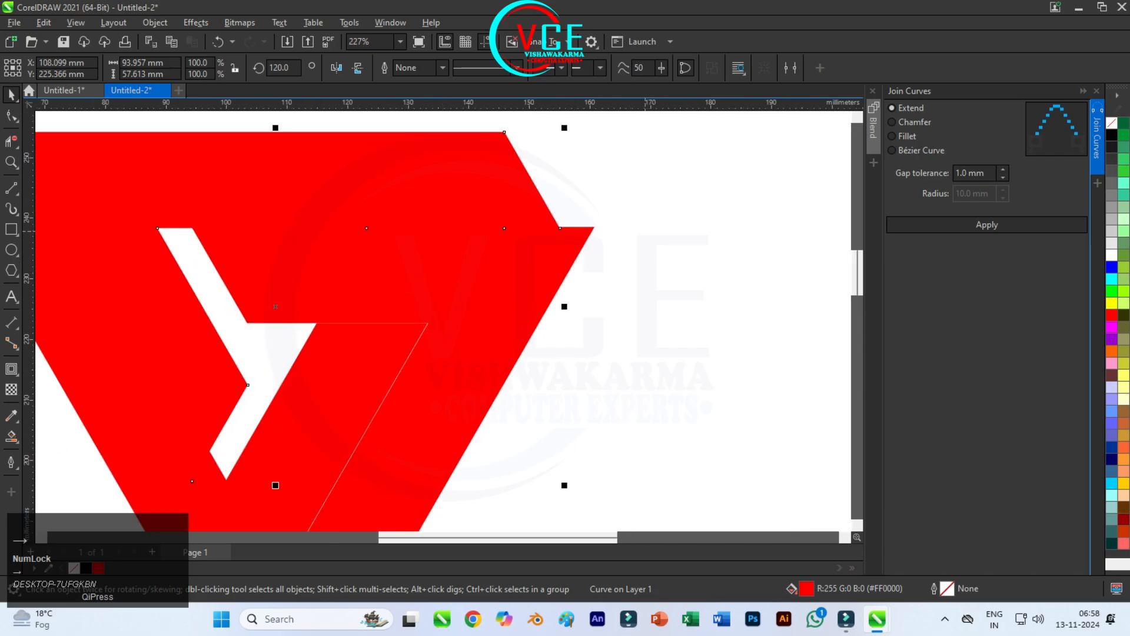
pyautogui.press('Right')
pyautogui.scroll(7, 585, 241)
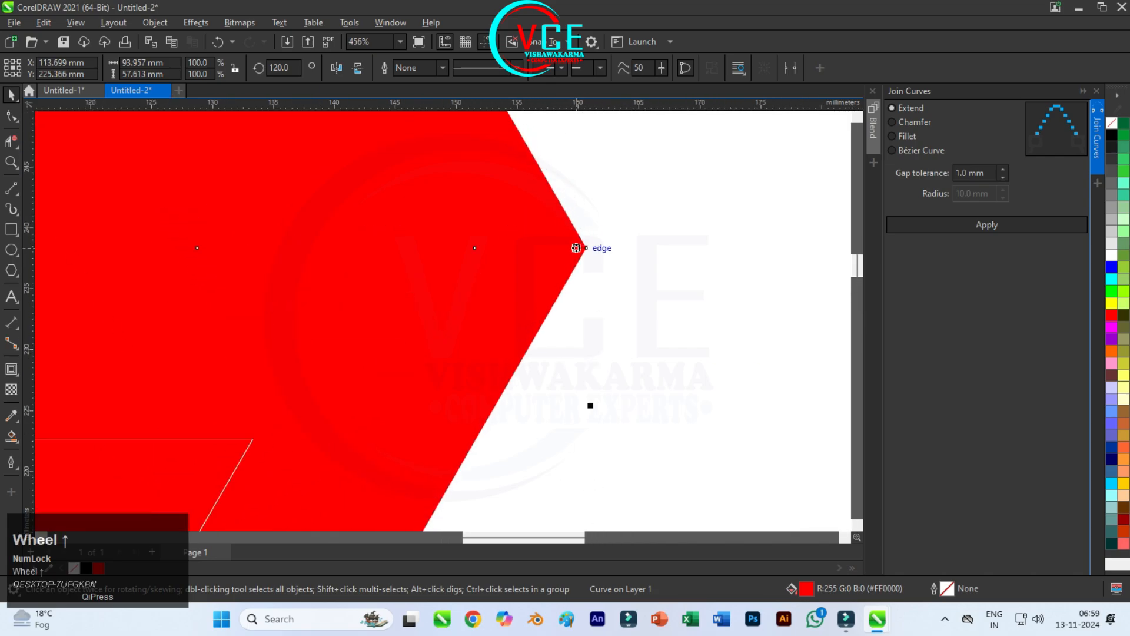
pyautogui.press('Up')
pyautogui.press('Up')
pyautogui.press('Down')
pyautogui.press('Right')
pyautogui.press('Right')
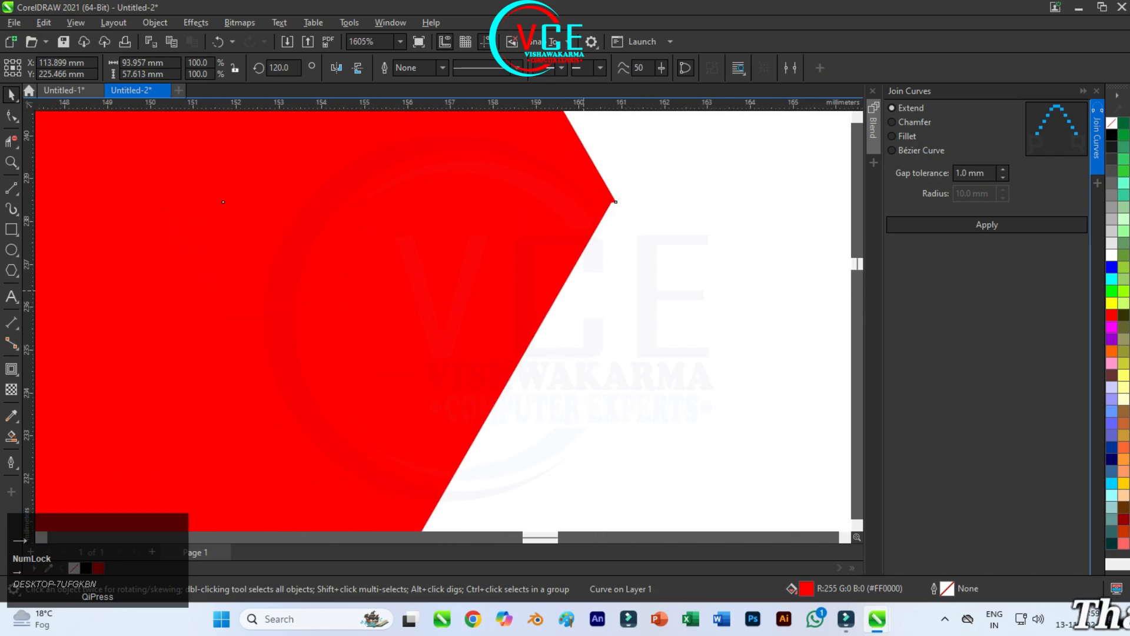
pyautogui.scroll(-9, 524, 340)
# Step: Apply a red-to-black linear fountain fill to the top shape, running from its upper-left area down towards the logo's bottom corner
pyautogui.click(361, 398)
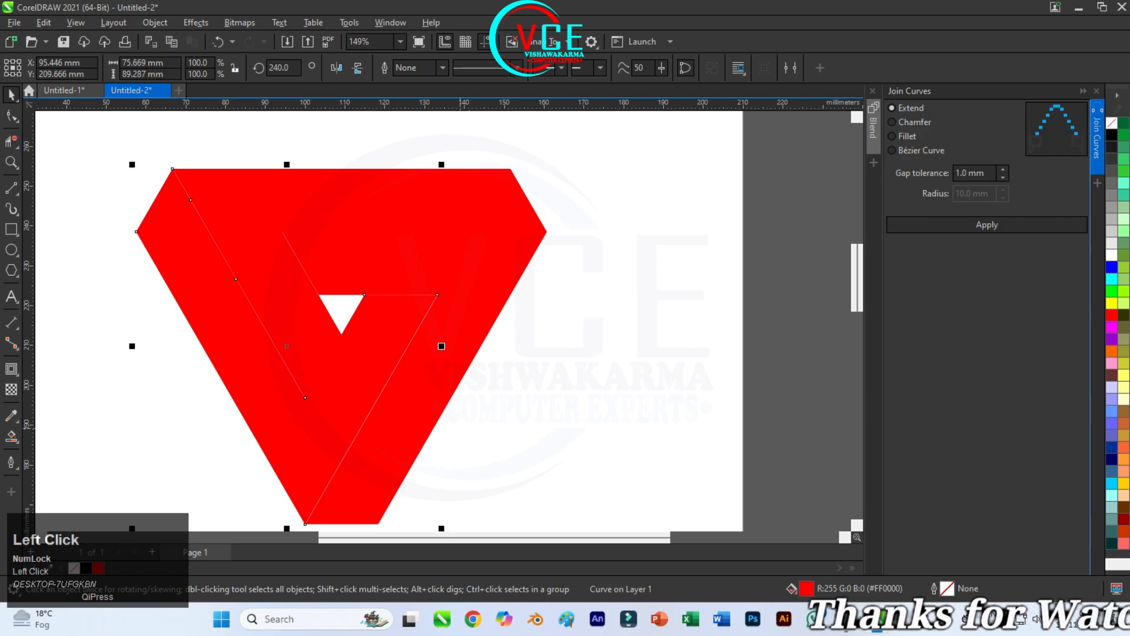
pyautogui.click(525, 417)
pyautogui.scroll(-1, 305, 267)
pyautogui.click(290, 264)
pyautogui.click(12, 436)
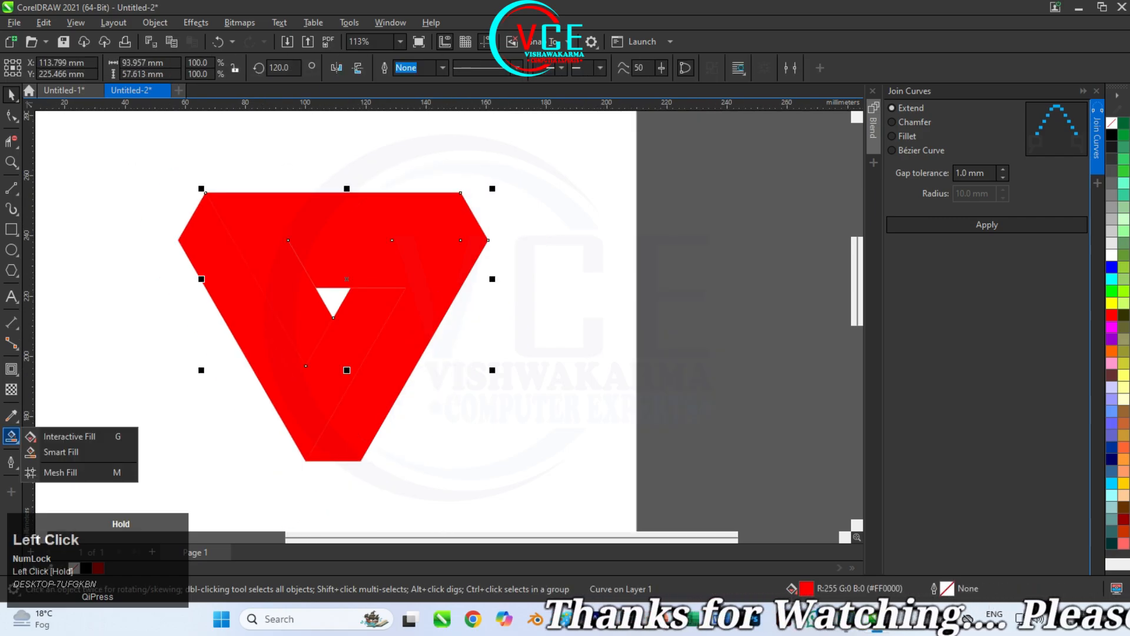
pyautogui.click(65, 436)
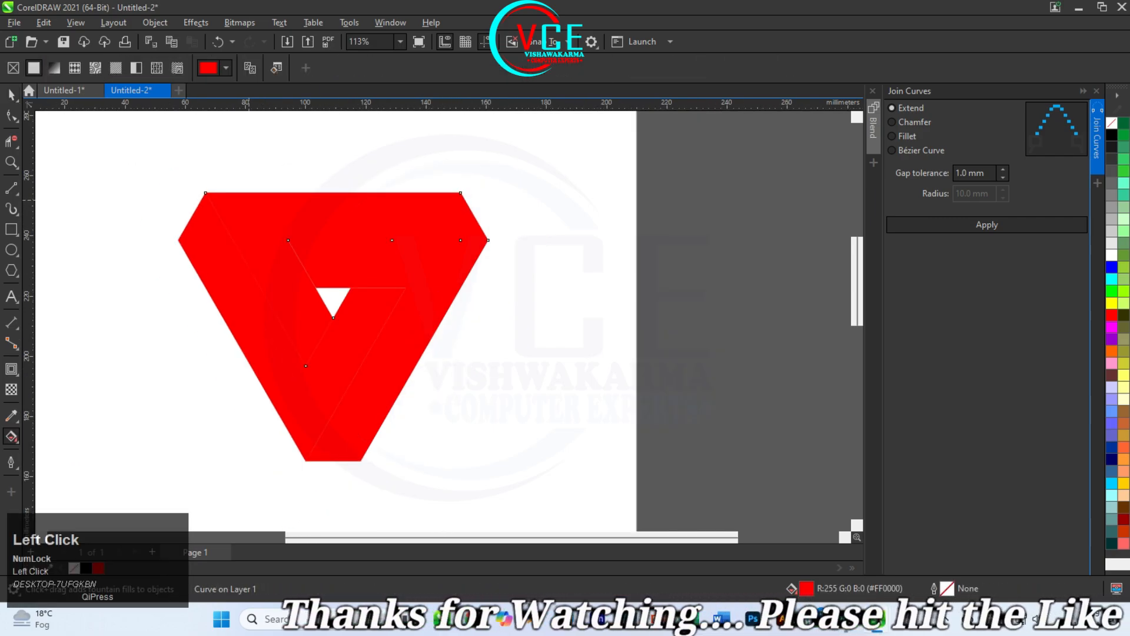
pyautogui.moveTo(248, 200); pyautogui.dragTo(319, 342)
pyautogui.moveTo(1111, 135); pyautogui.dragTo(301, 422)
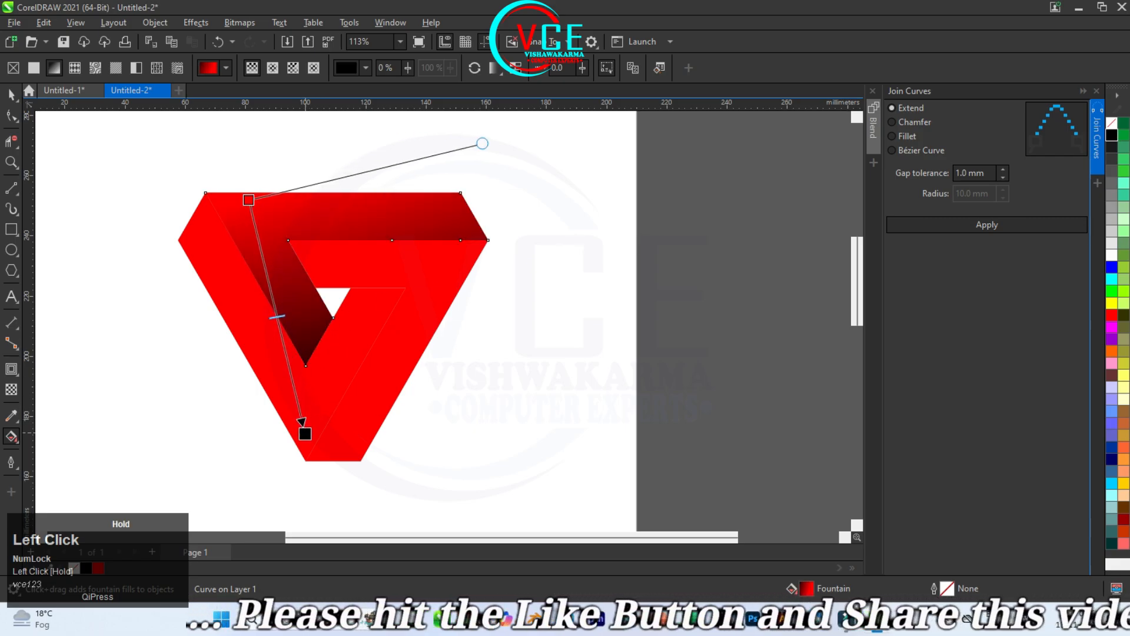
pyautogui.click(306, 437)
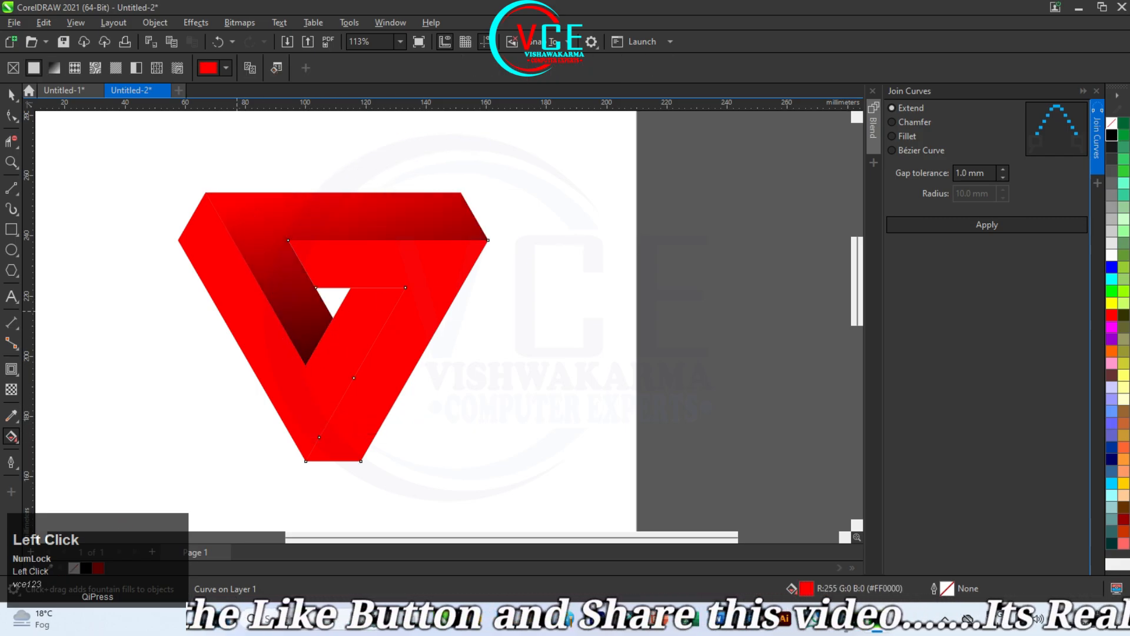
# Step: Apply a red-to-black fountain fill to the right shape, running from below its upper-right corner to beyond its inner bar end
pyautogui.moveTo(467, 264); pyautogui.dragTo(315, 263)
pyautogui.moveTo(315, 263); pyautogui.dragTo(288, 240)
pyautogui.moveTo(467, 265); pyautogui.dragTo(447, 278)
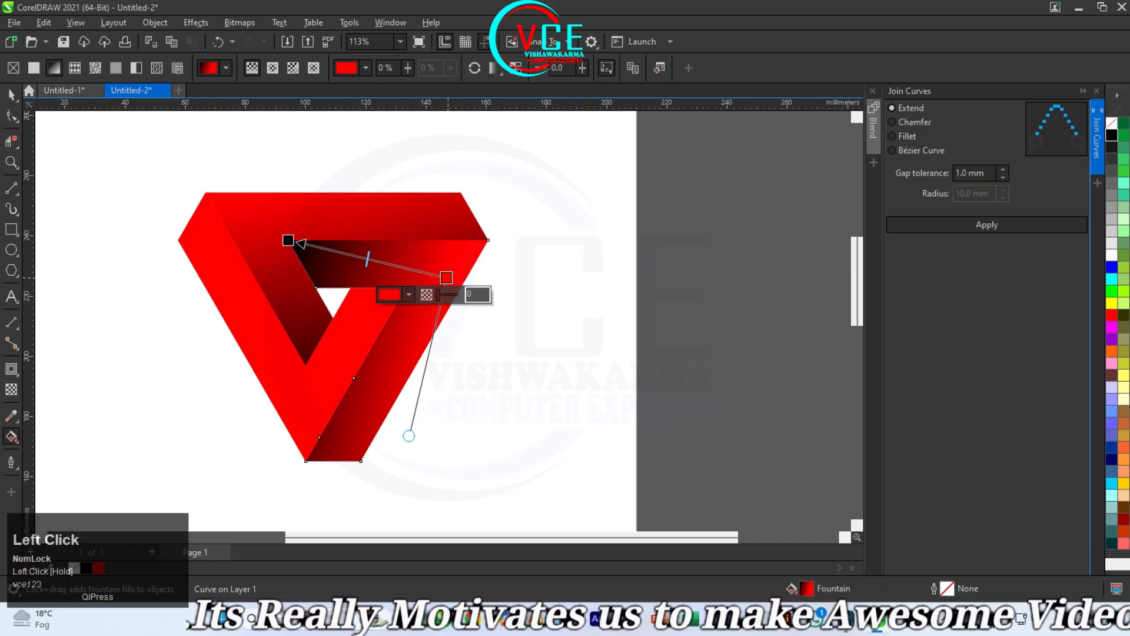
pyautogui.moveTo(297, 242); pyautogui.dragTo(247, 225)
# Step: Apply a red-to-black fountain fill to the left shape, running from its outer edge up towards the logo's upper-right corner
pyautogui.click(298, 394)
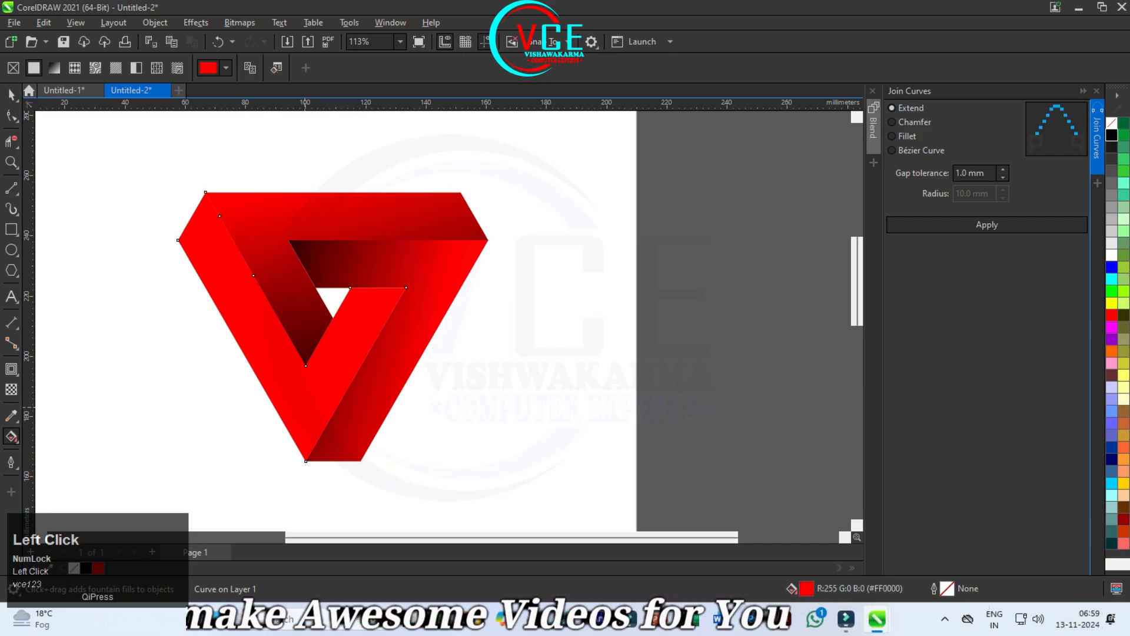
pyautogui.moveTo(277, 430); pyautogui.dragTo(417, 263)
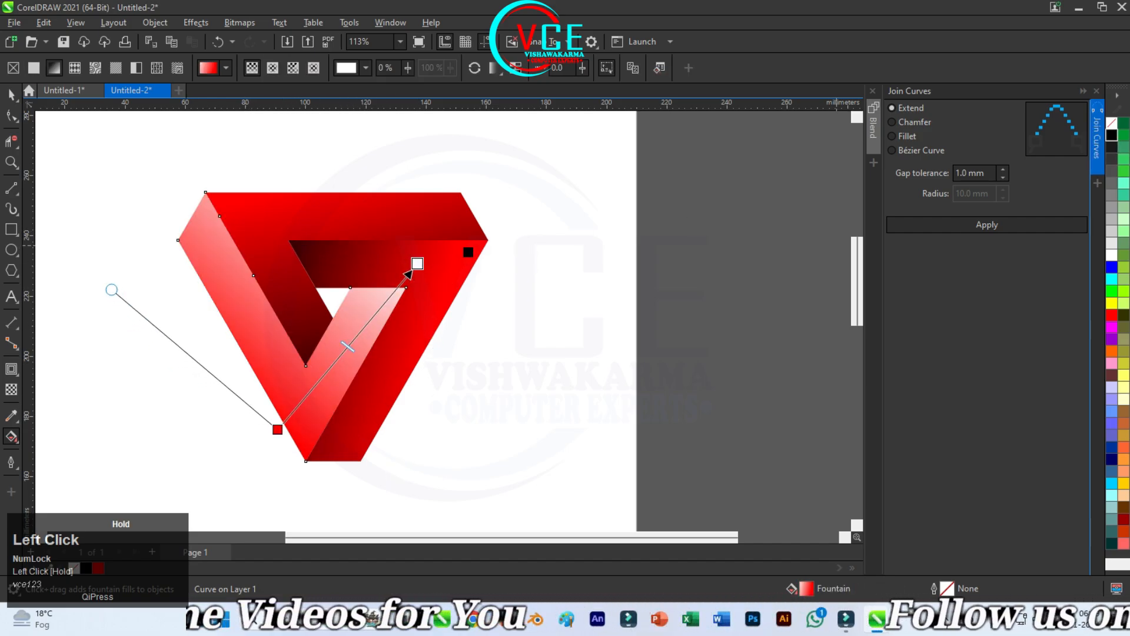
pyautogui.moveTo(278, 429); pyautogui.dragTo(262, 373)
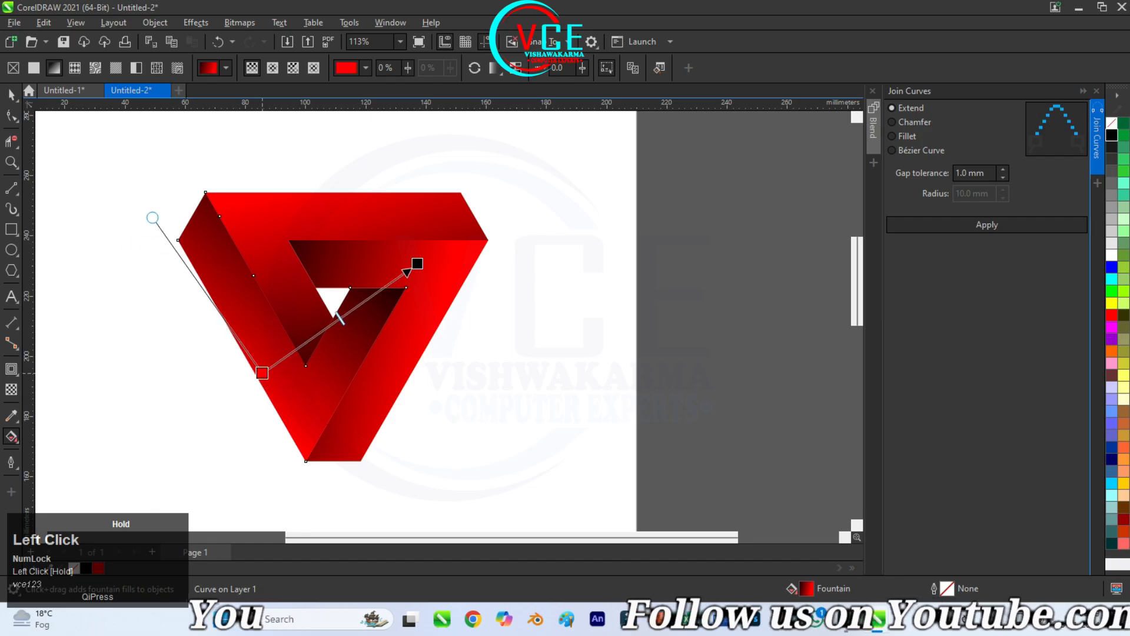
pyautogui.scroll(1, 418, 266)
pyautogui.scroll(2, 416, 263)
pyautogui.moveTo(416, 261); pyautogui.dragTo(456, 243)
# Step: Shorten the top shape's fountain fill slightly by moving its black end closer to the shape, and deselect it
pyautogui.click(248, 309)
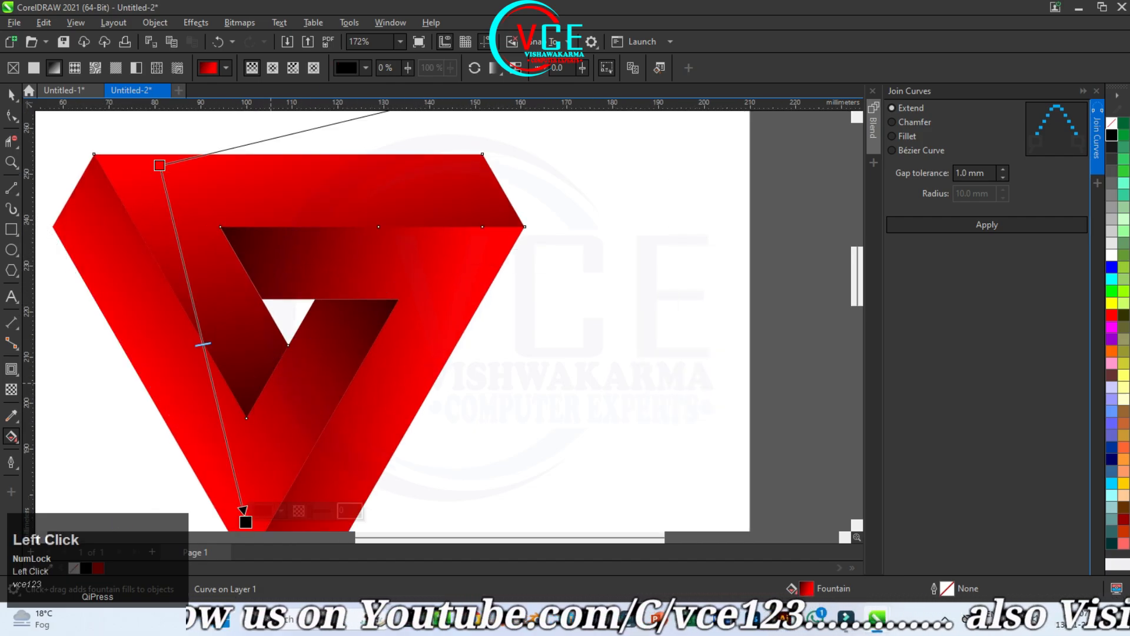
pyautogui.scroll(-1, 248, 309)
pyautogui.moveTo(246, 492); pyautogui.dragTo(248, 474)
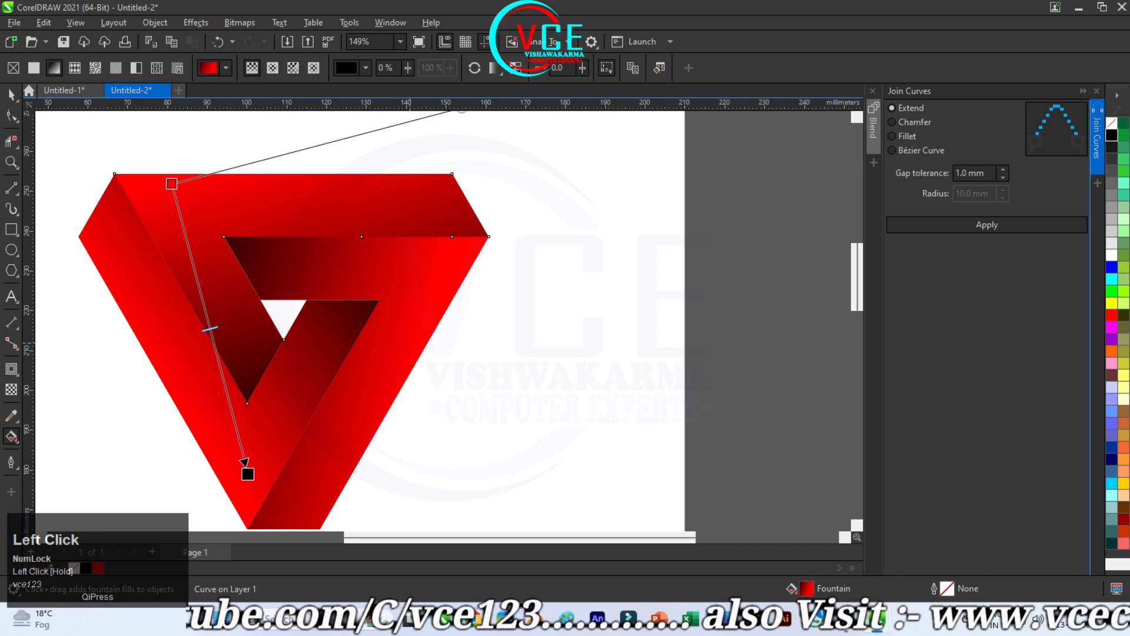
pyautogui.click(13, 96)
pyautogui.scroll(-2, 478, 290)
pyautogui.click(479, 291)
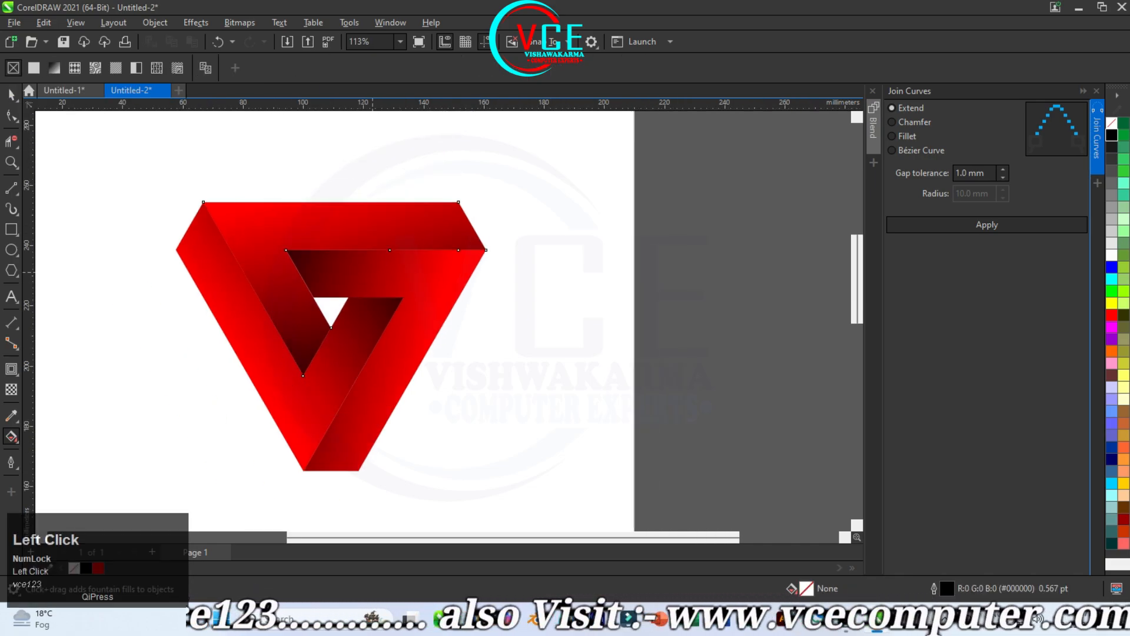
pyautogui.click(11, 95)
pyautogui.click(253, 247)
pyautogui.click(12, 370)
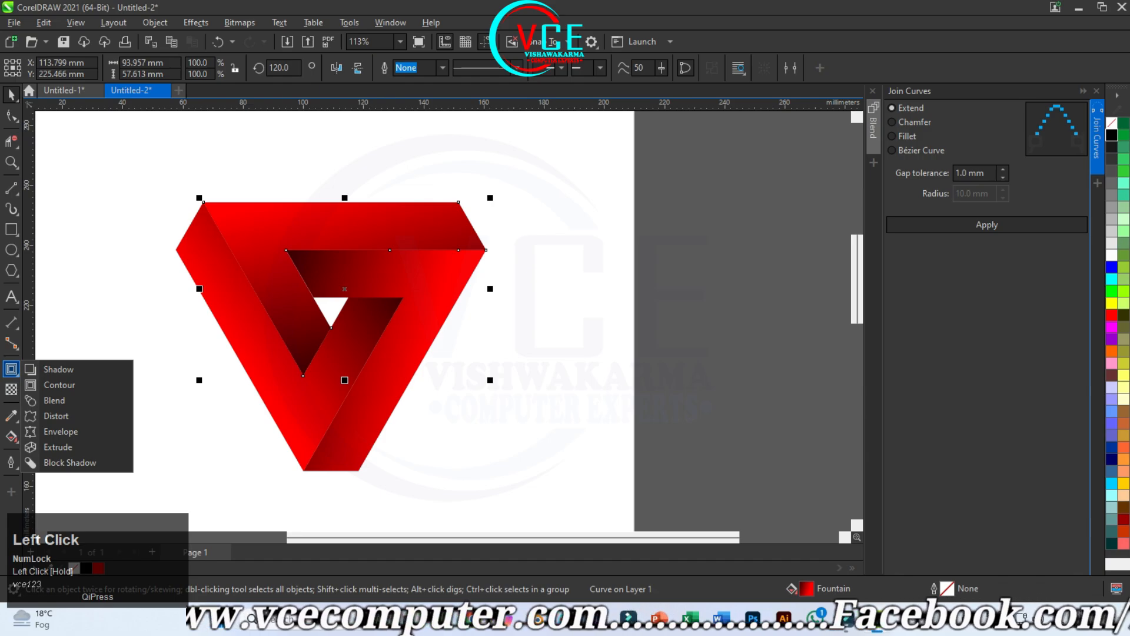
pyautogui.click(147, 294)
# Step: Set the fountain fill's start colour to orange on the top shape and to light orange on the right shape
pyautogui.click(277, 228)
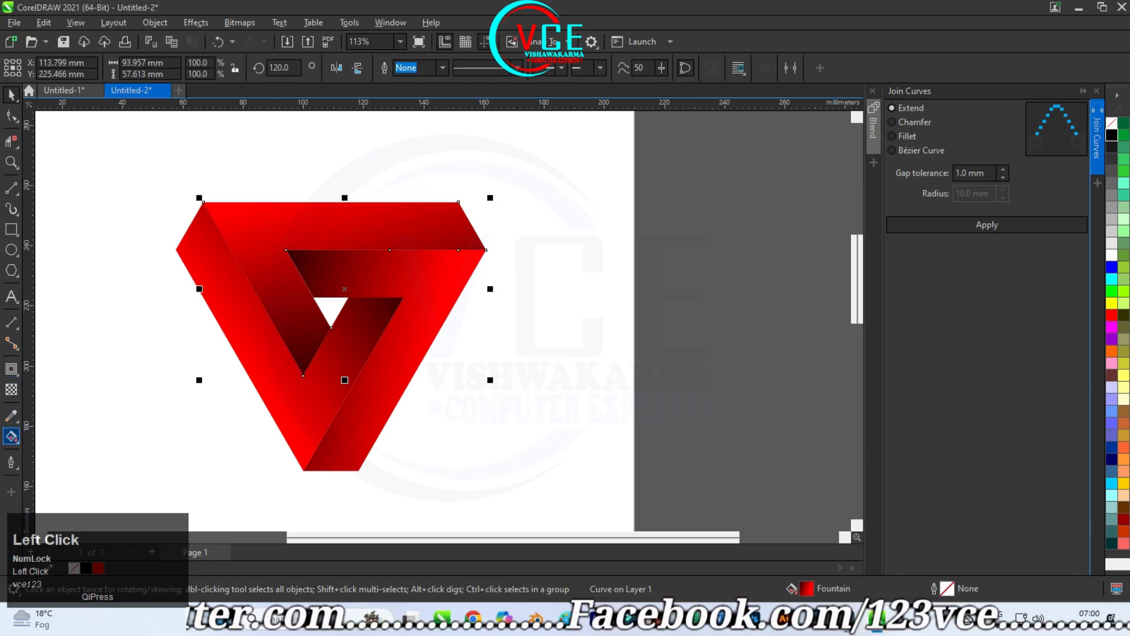
pyautogui.click(12, 436)
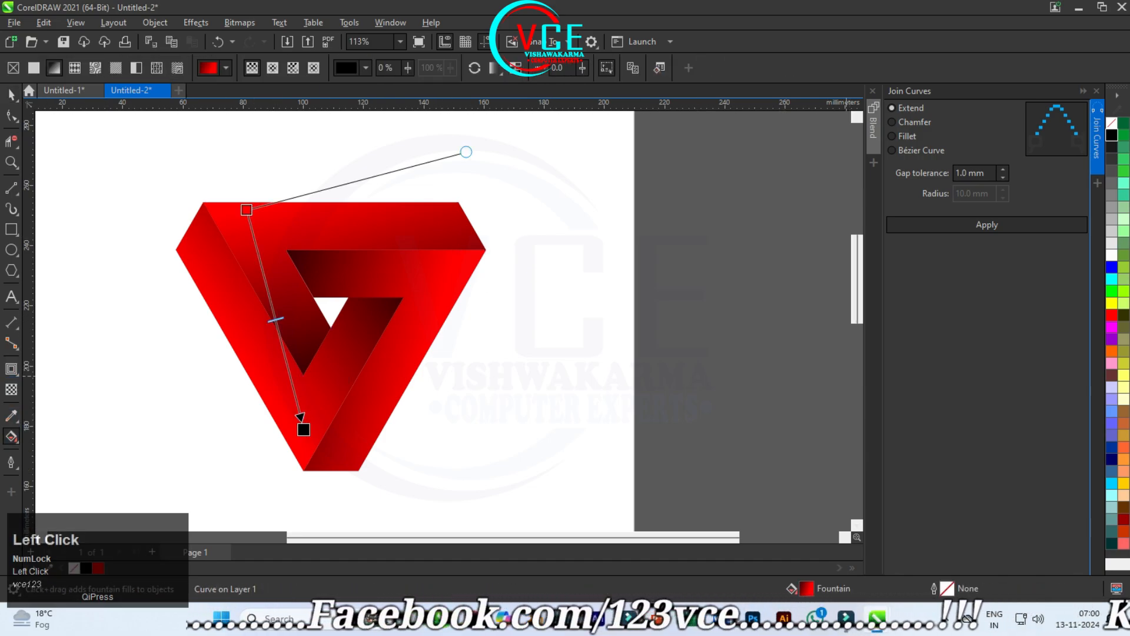
pyautogui.moveTo(1111, 351); pyautogui.dragTo(670, 294)
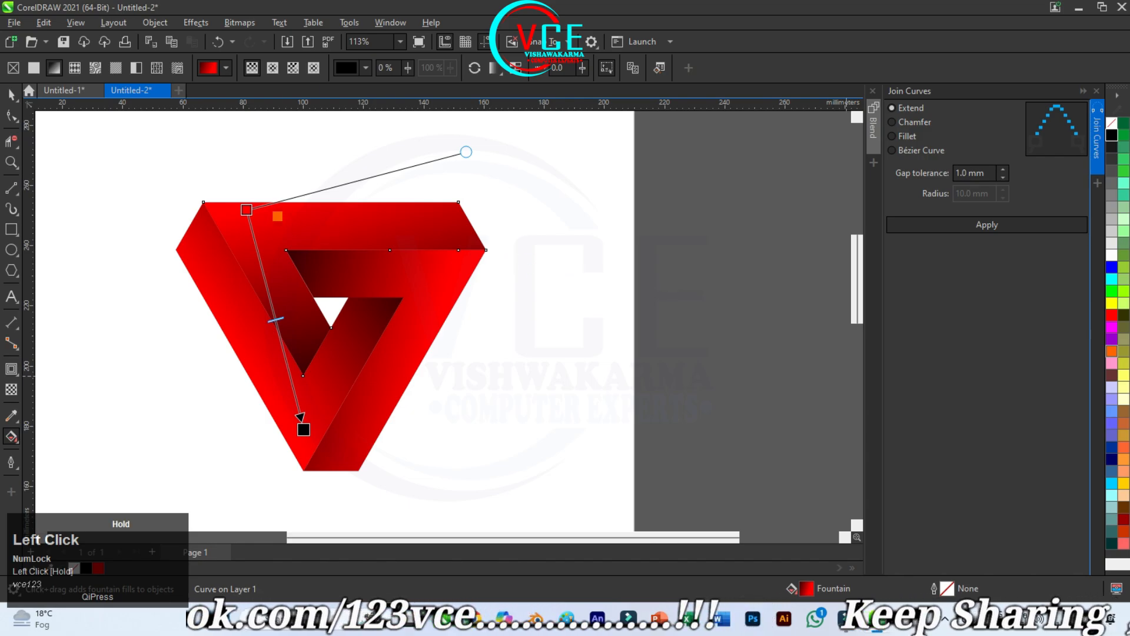
pyautogui.moveTo(259, 213); pyautogui.dragTo(247, 210)
pyautogui.click(441, 309)
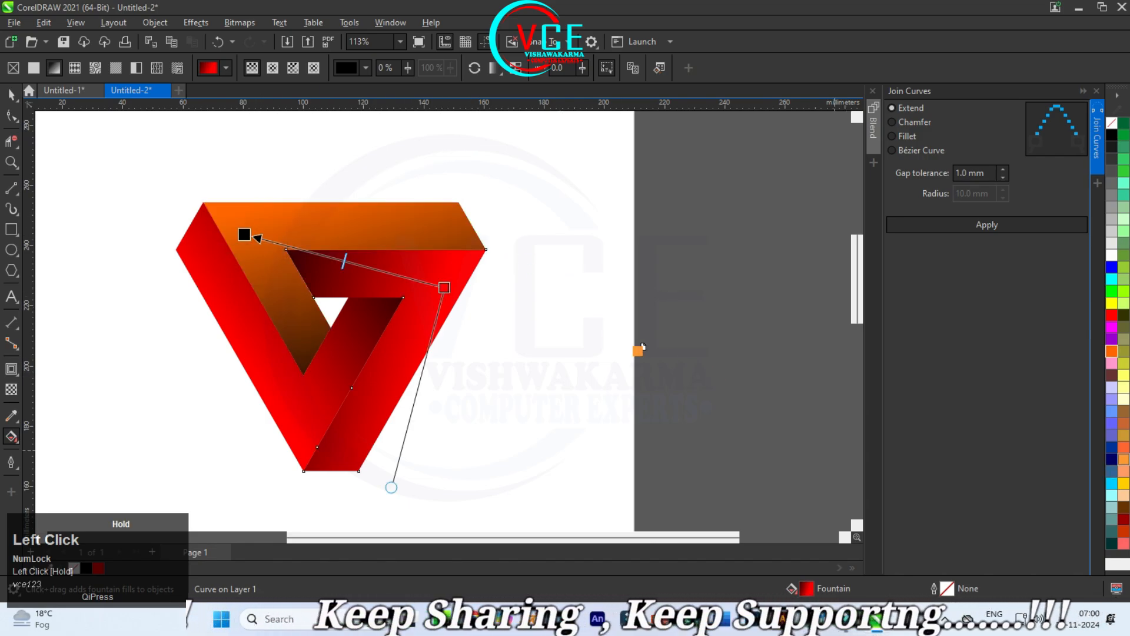
pyautogui.moveTo(463, 293); pyautogui.dragTo(444, 287)
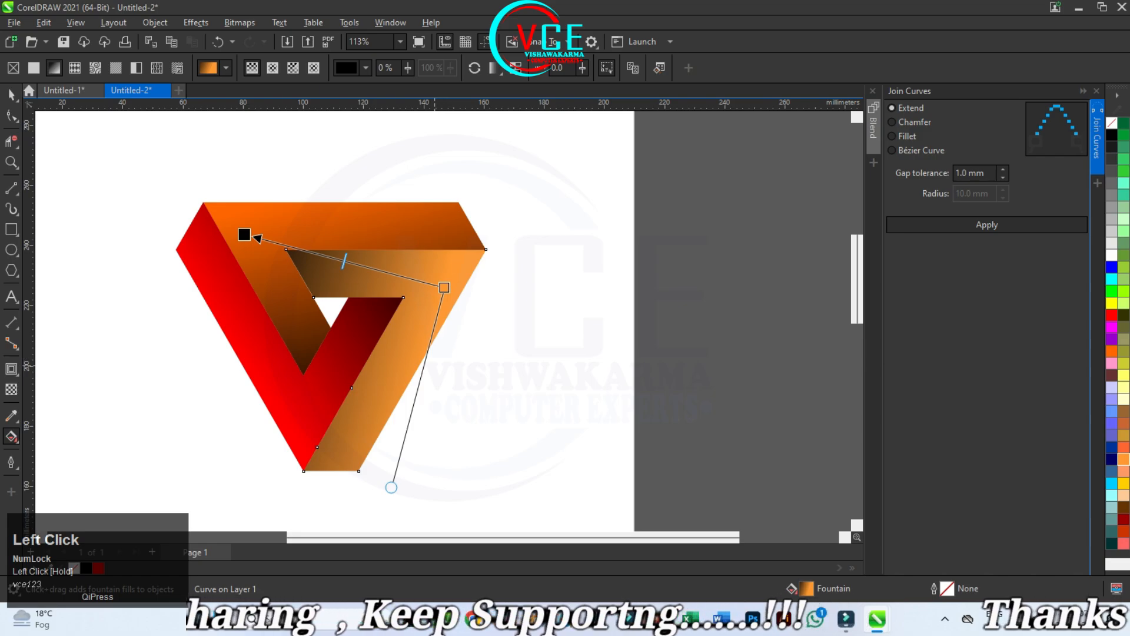
# Step: Set the fountain fill's start colour to coral pink on the left shape and peach on the right shape, undoing the stray gradient change
pyautogui.click(271, 389)
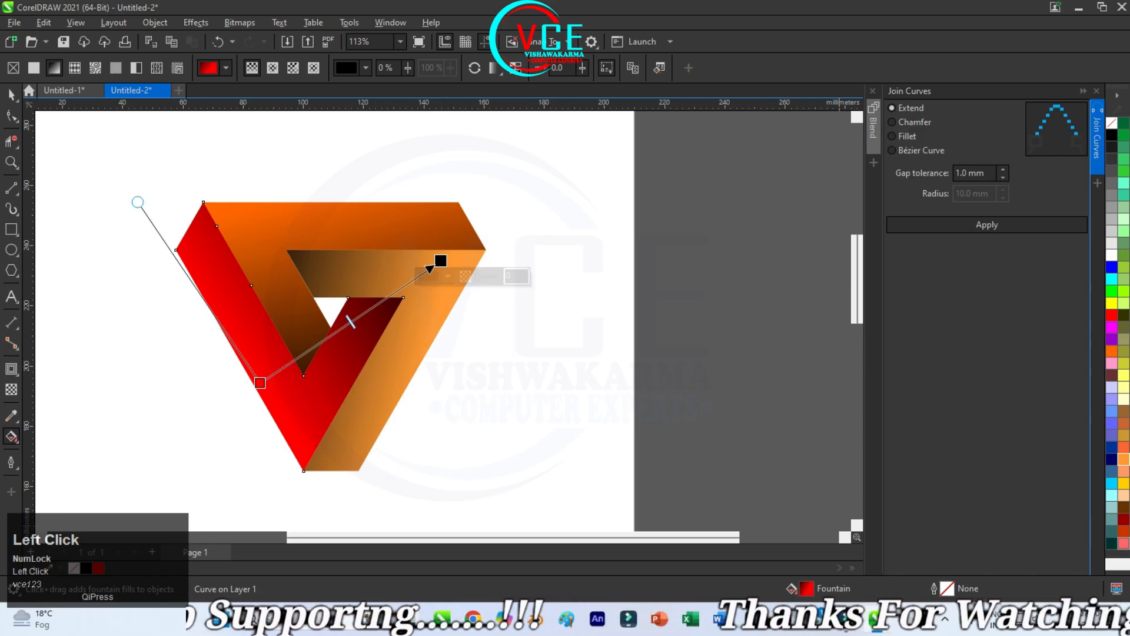
pyautogui.moveTo(1124, 542); pyautogui.dragTo(260, 383)
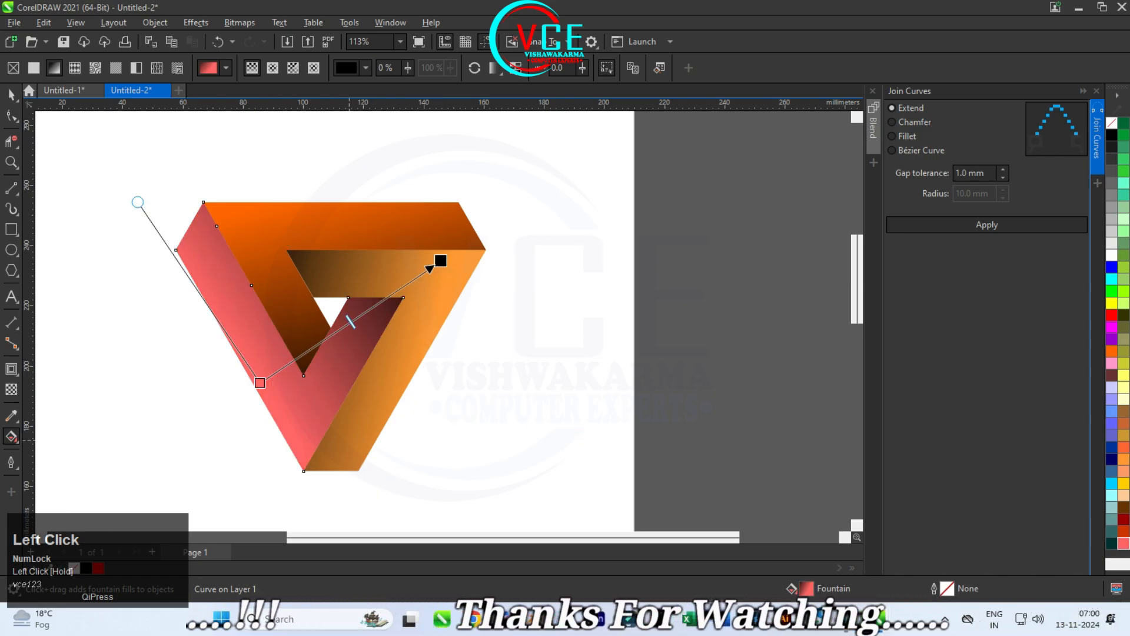
pyautogui.click(377, 389)
pyautogui.moveTo(1124, 470); pyautogui.dragTo(445, 288)
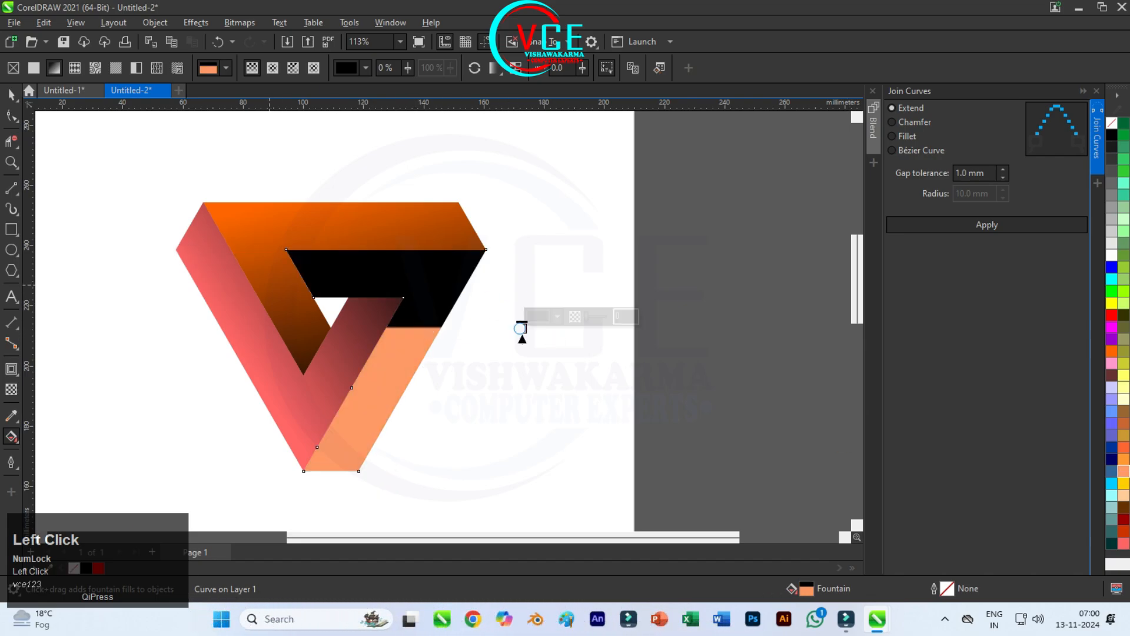
pyautogui.hotkey('ctrl', 'z')
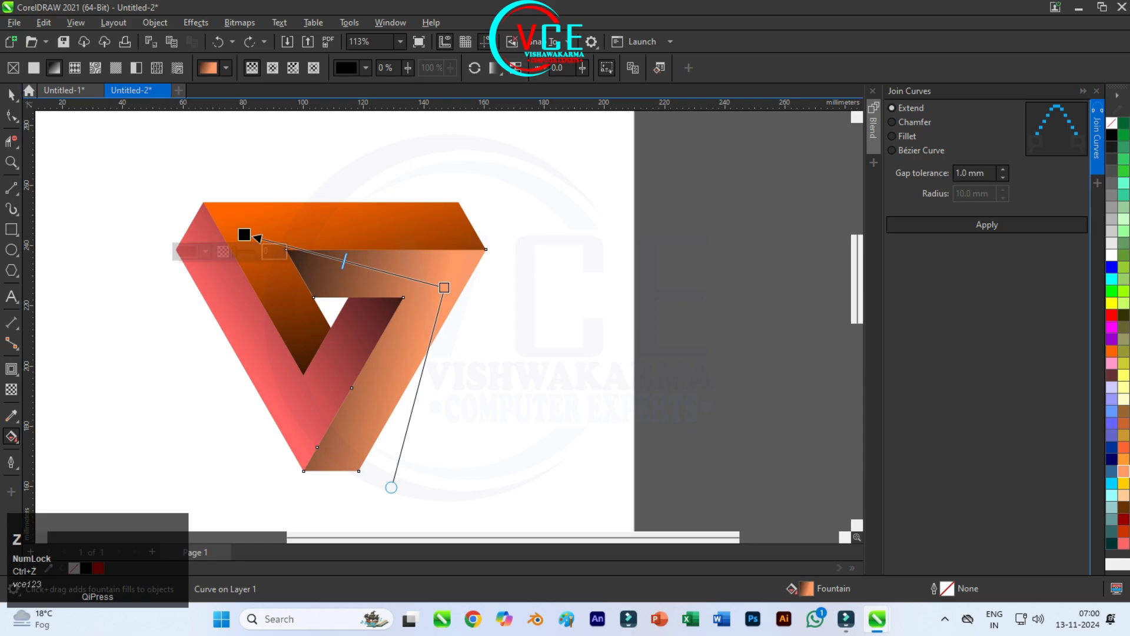
pyautogui.click(11, 95)
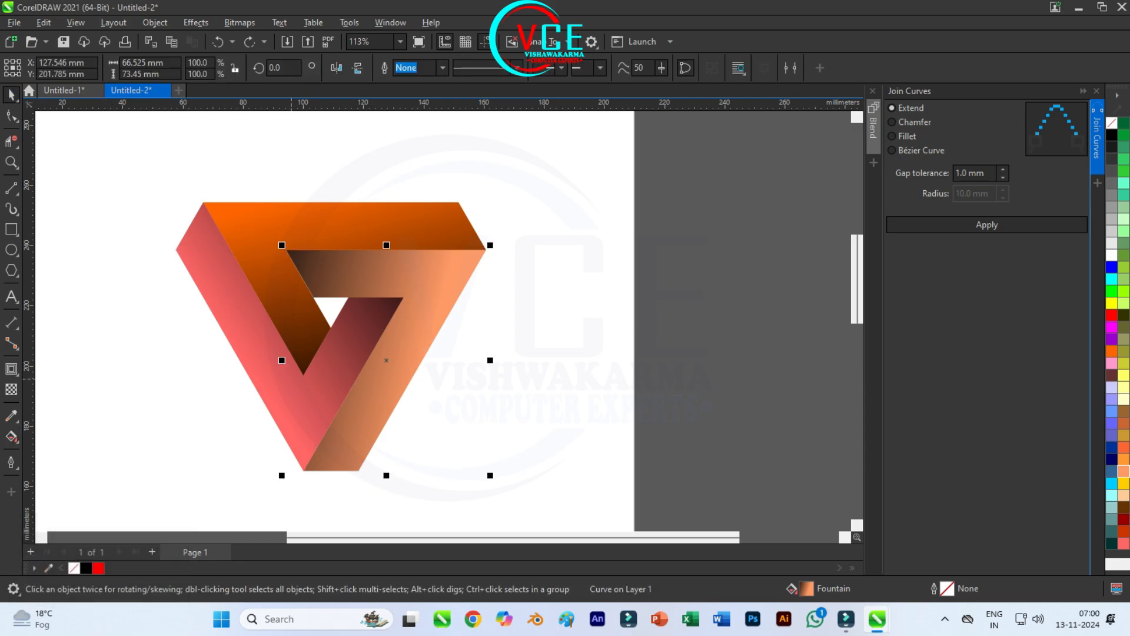
pyautogui.scroll(-1, 445, 342)
pyautogui.click(445, 342)
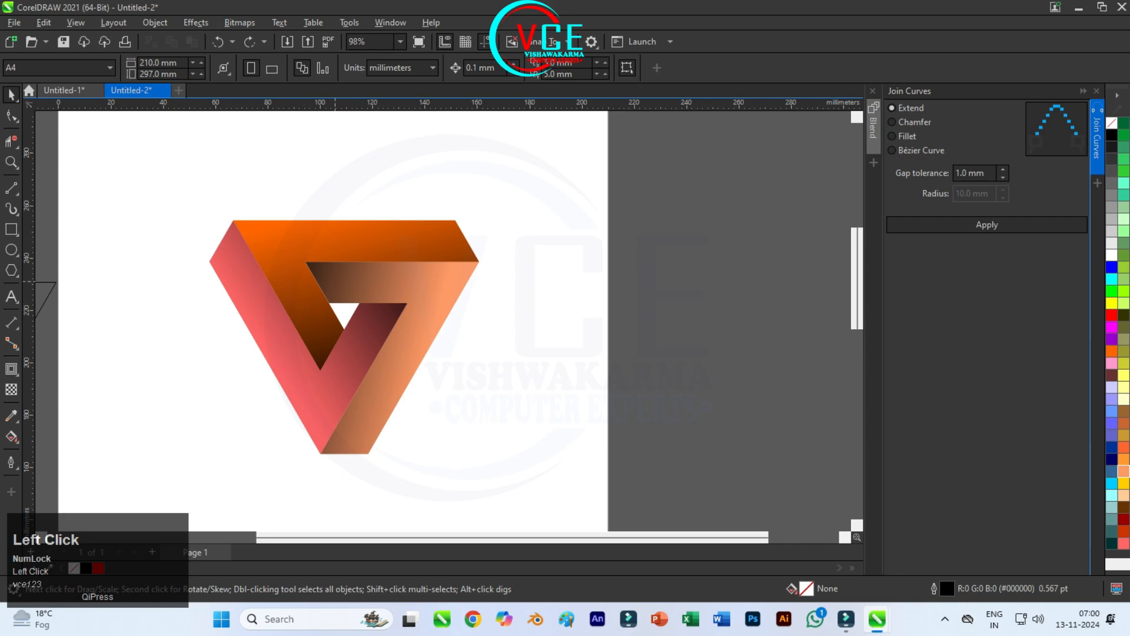
# Step: Apply an inward red contour to the centre of the orange top shape with a 0.04 mm offset
pyautogui.click(327, 248)
pyautogui.click(11, 369)
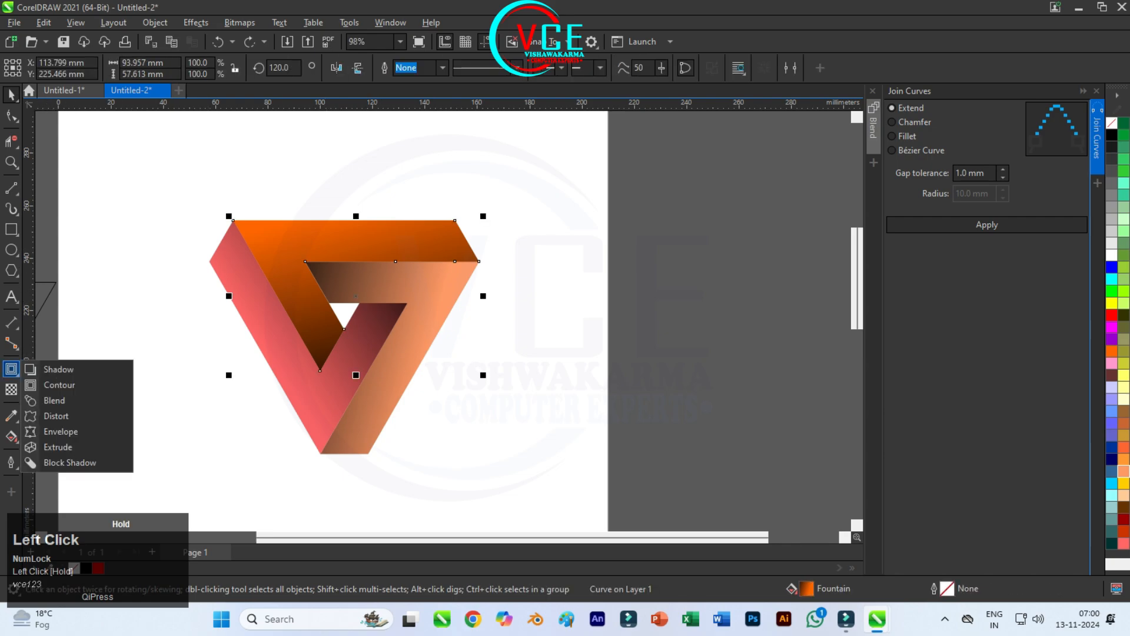
pyautogui.click(47, 385)
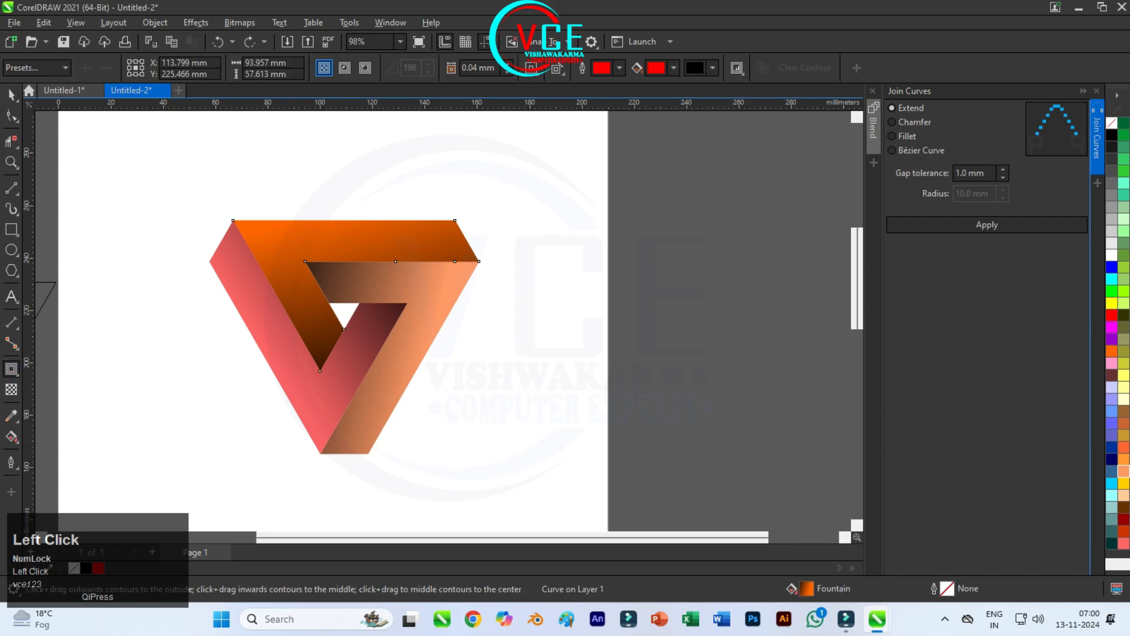
pyautogui.moveTo(232, 296); pyautogui.dragTo(254, 296)
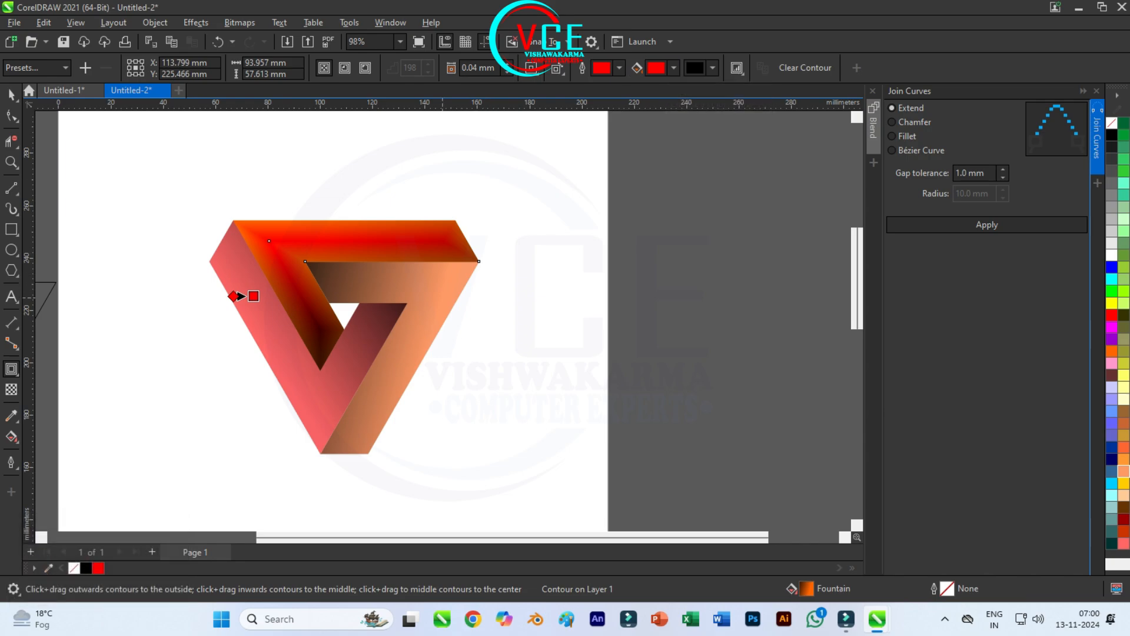
# Step: Apply the same inward red contour to the peach right shape and the coral left shape, and deselect
pyautogui.click(438, 298)
pyautogui.moveTo(305, 357); pyautogui.dragTo(325, 357)
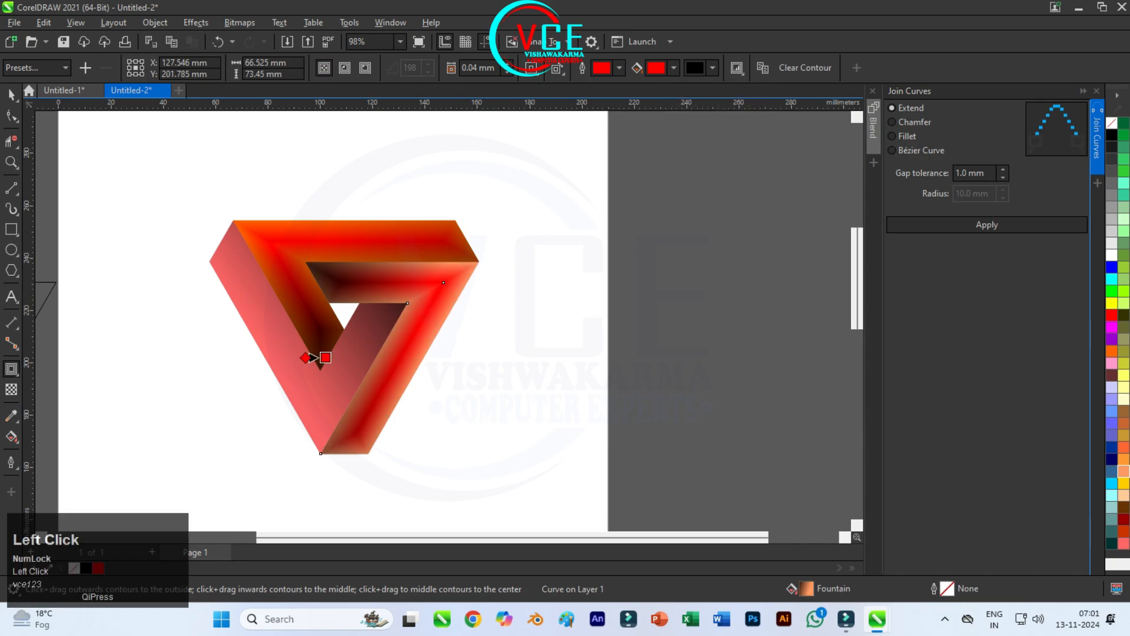
pyautogui.click(311, 357)
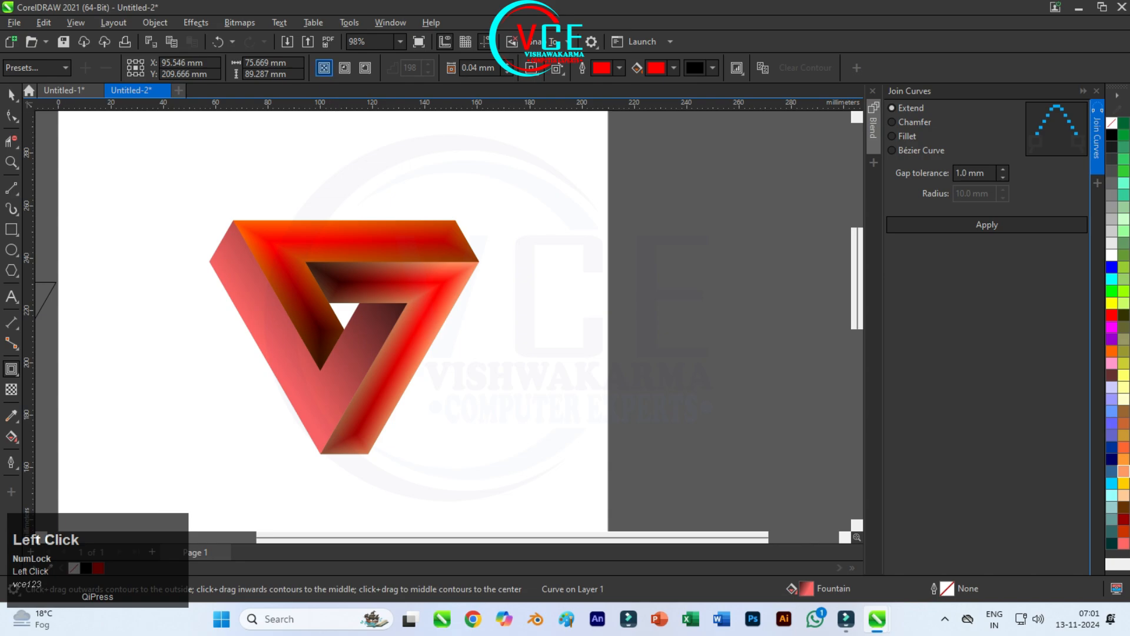
pyautogui.moveTo(209, 336); pyautogui.dragTo(230, 337)
pyautogui.click(510, 200)
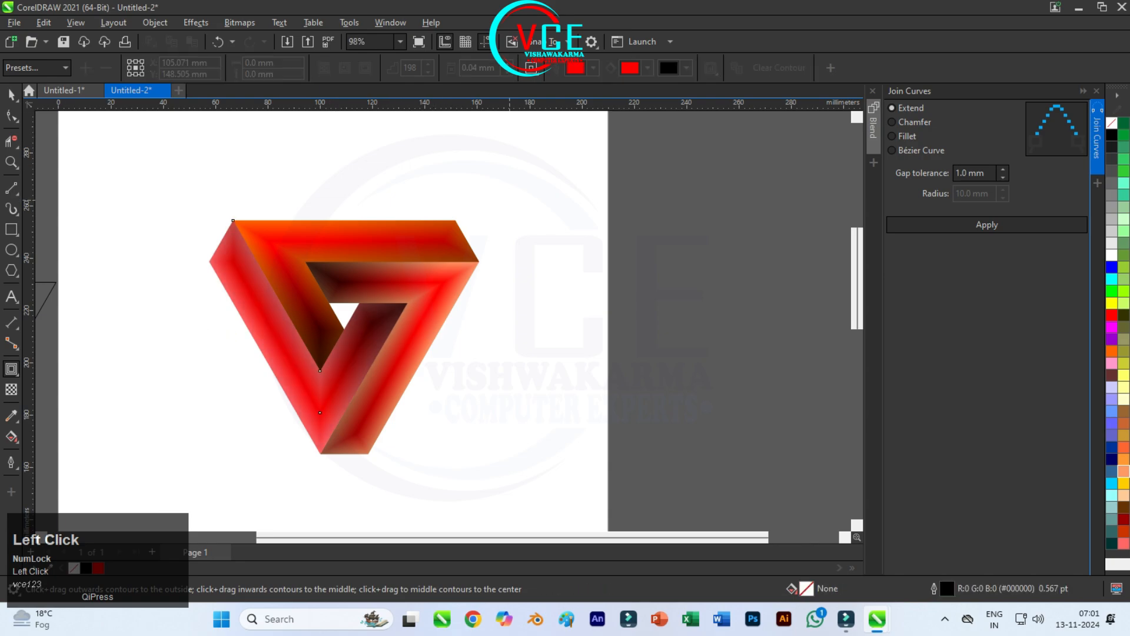
# Step: Move the unfilled outline 7 from beside the page to the right of the page and break its curve apart
pyautogui.scroll(2, 455, 183)
pyautogui.scroll(-3, 455, 183)
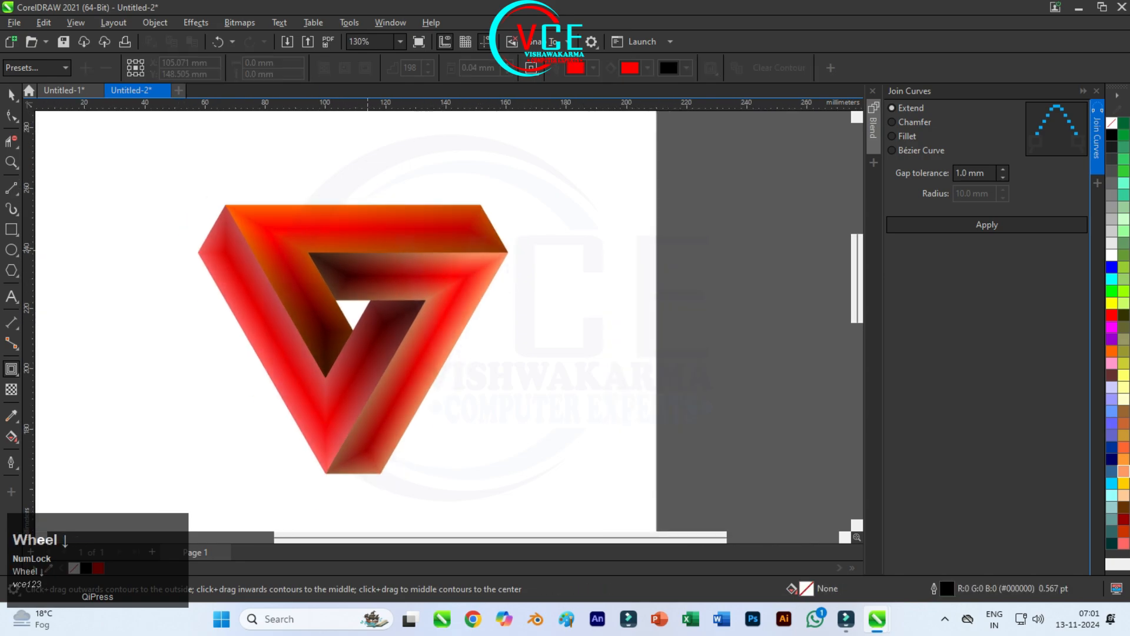
pyautogui.scroll(-1, 382, 252)
pyautogui.click(11, 95)
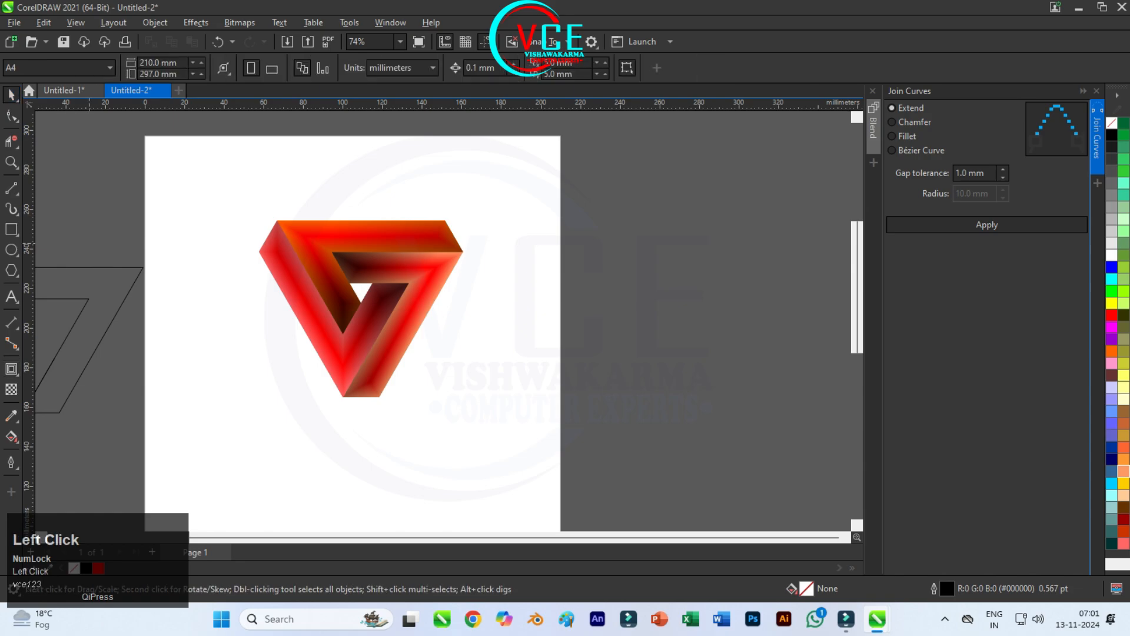
pyautogui.click(28, 269)
pyautogui.moveTo(29, 269); pyautogui.dragTo(387, 349)
pyautogui.moveTo(467, 348); pyautogui.dragTo(634, 253)
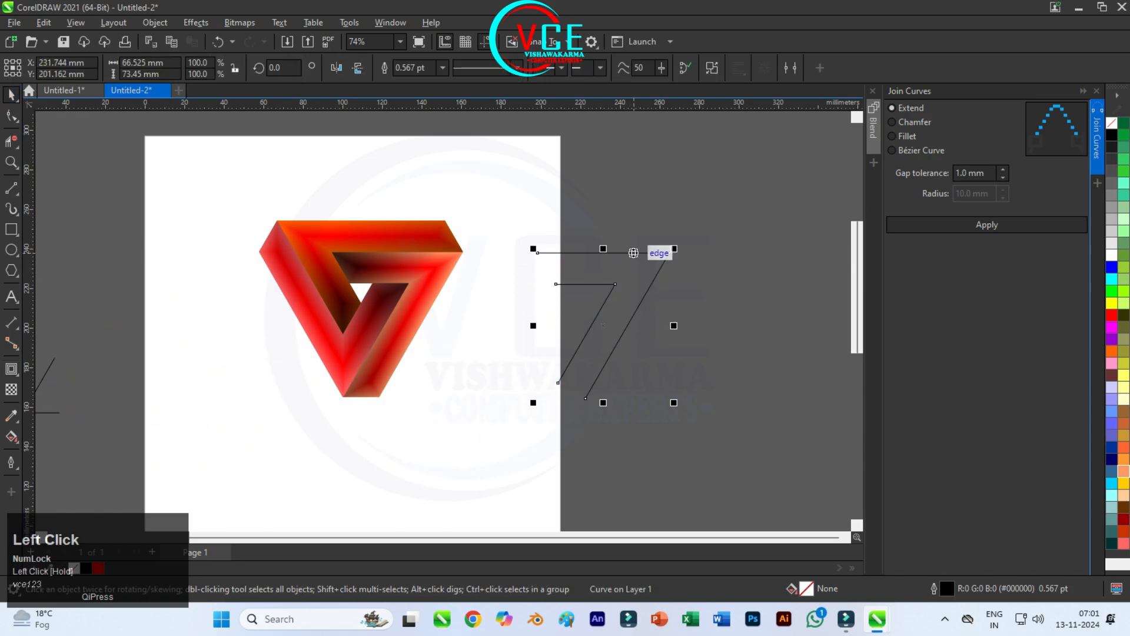
pyautogui.scroll(3, 633, 252)
pyautogui.rightClick(623, 239)
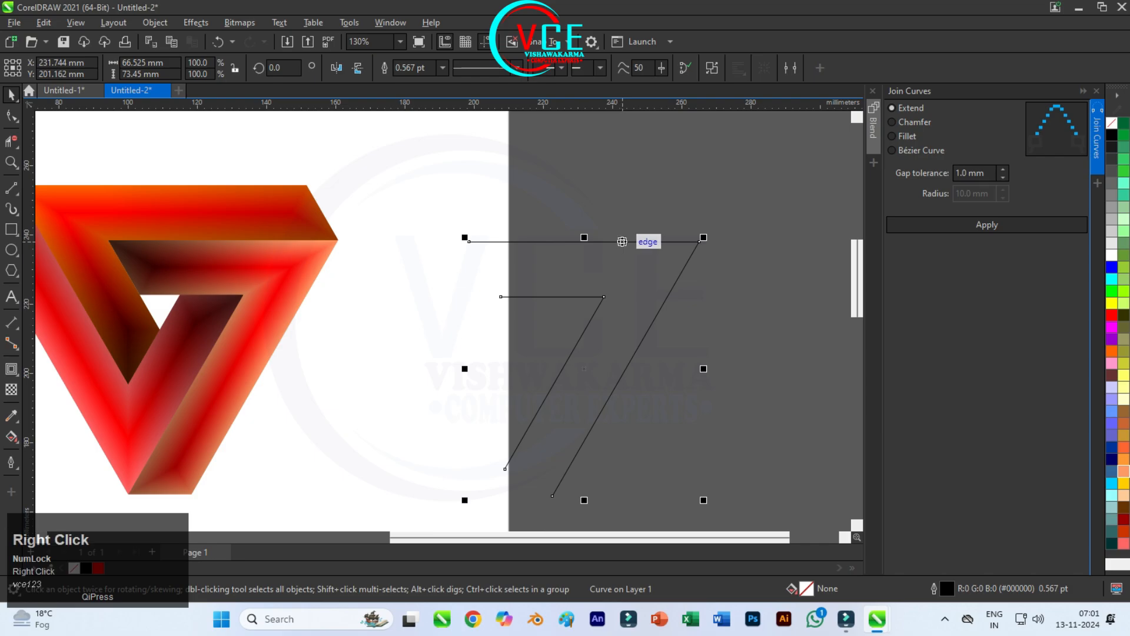
pyautogui.click(677, 227)
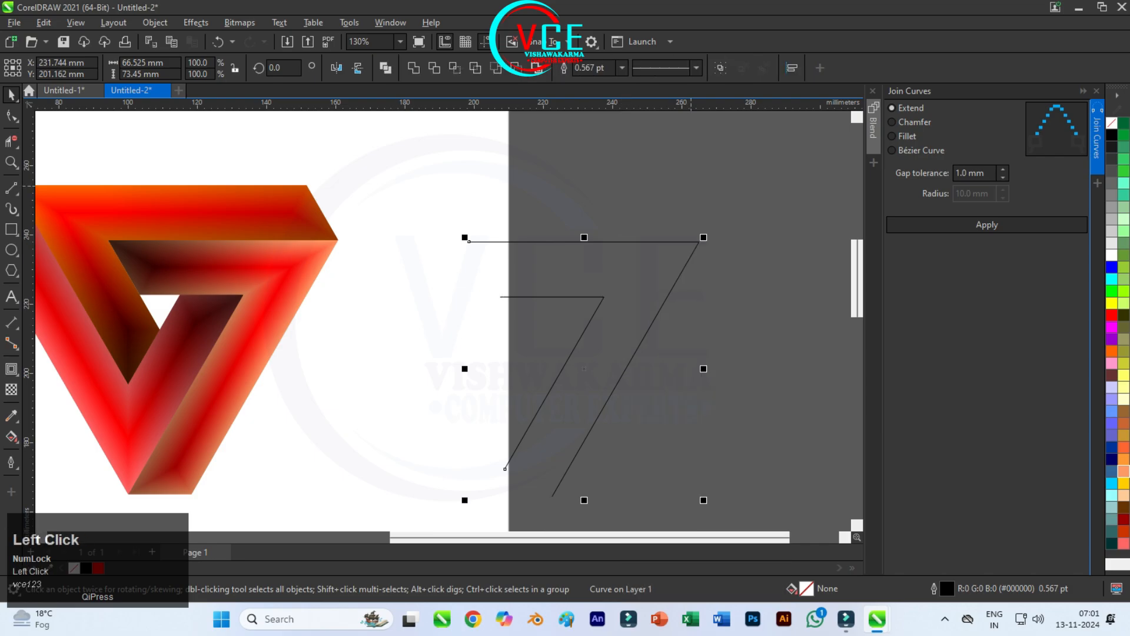
# Step: Delete the inner line of the broken-apart 7 and the outer line's lower end node, keeping only its horizontal segment
pyautogui.press('Delete')
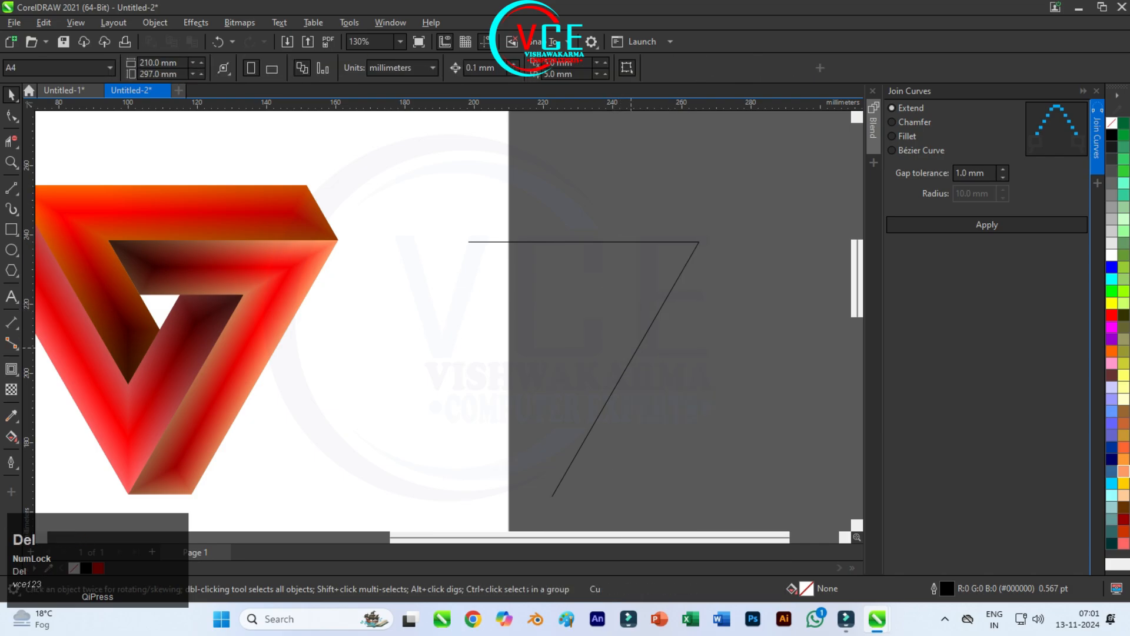
pyautogui.click(618, 334)
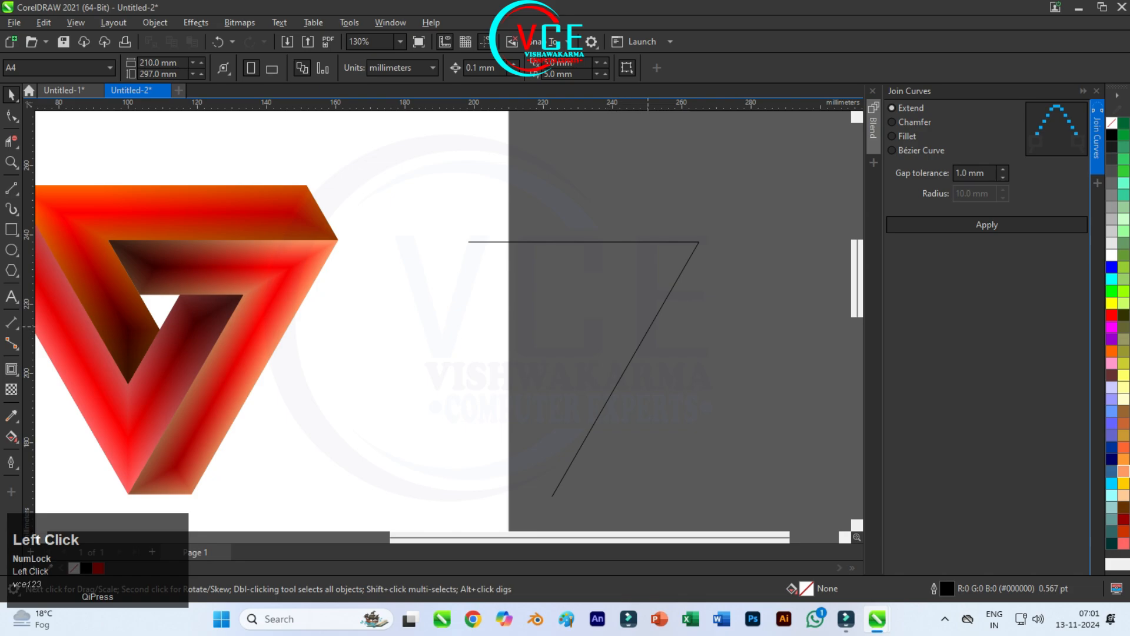
pyautogui.click(650, 326)
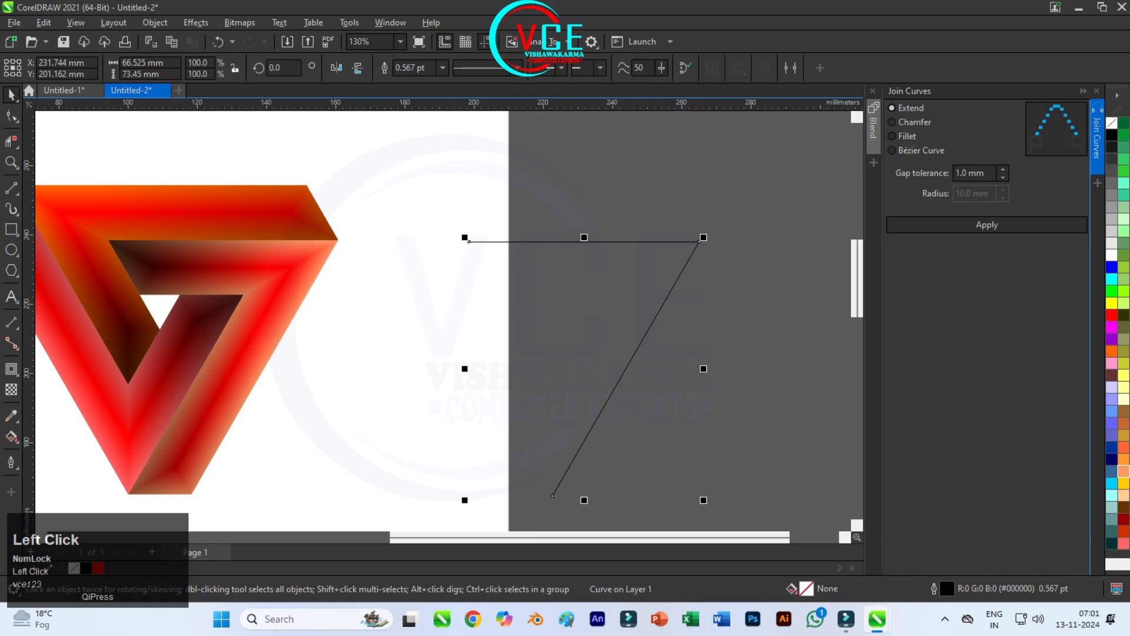
pyautogui.click(11, 115)
pyautogui.doubleClick(555, 496)
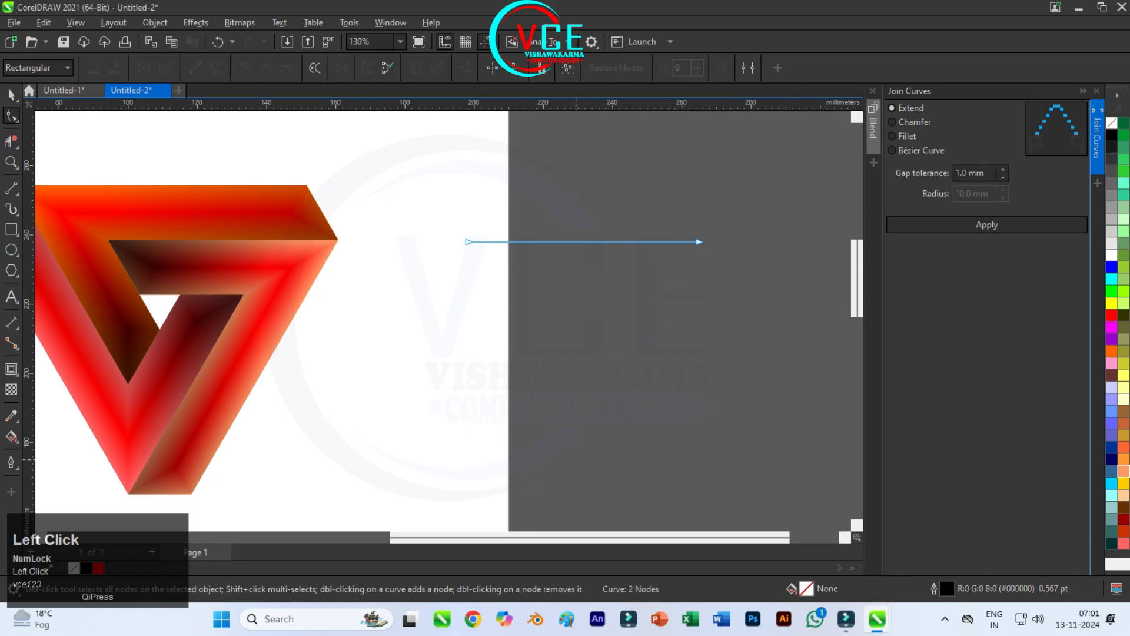
pyautogui.scroll(-2, 624, 289)
pyautogui.click(11, 94)
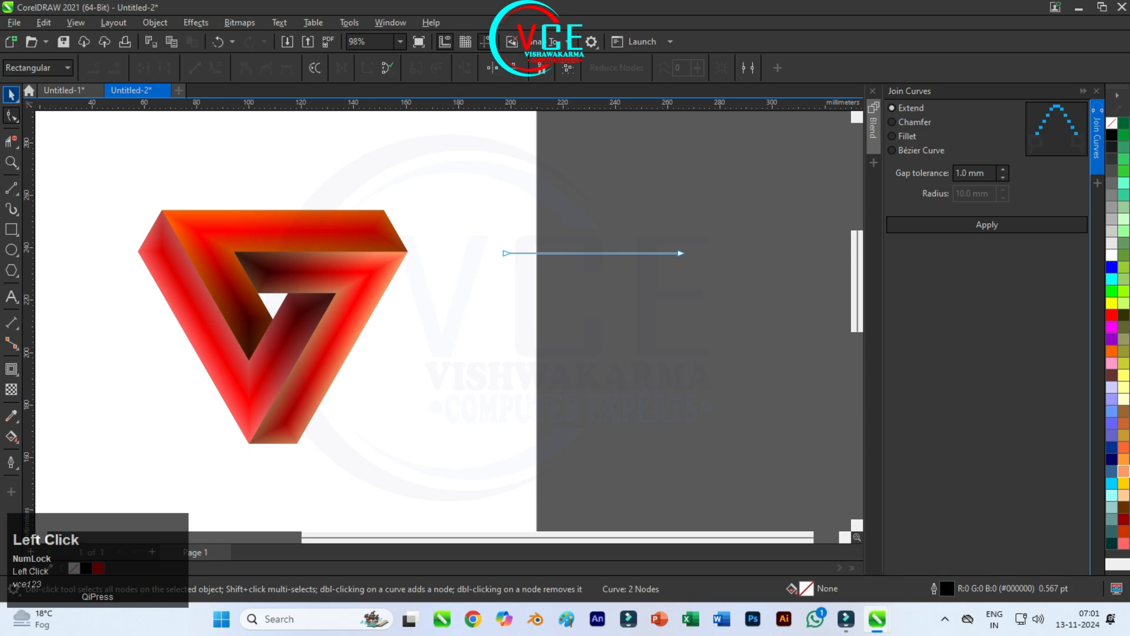
# Step: Move the horizontal line across the logo's orange top shape and bring it to the front of the page
pyautogui.moveTo(567, 253); pyautogui.dragTo(375, 227)
pyautogui.rightClick(495, 228)
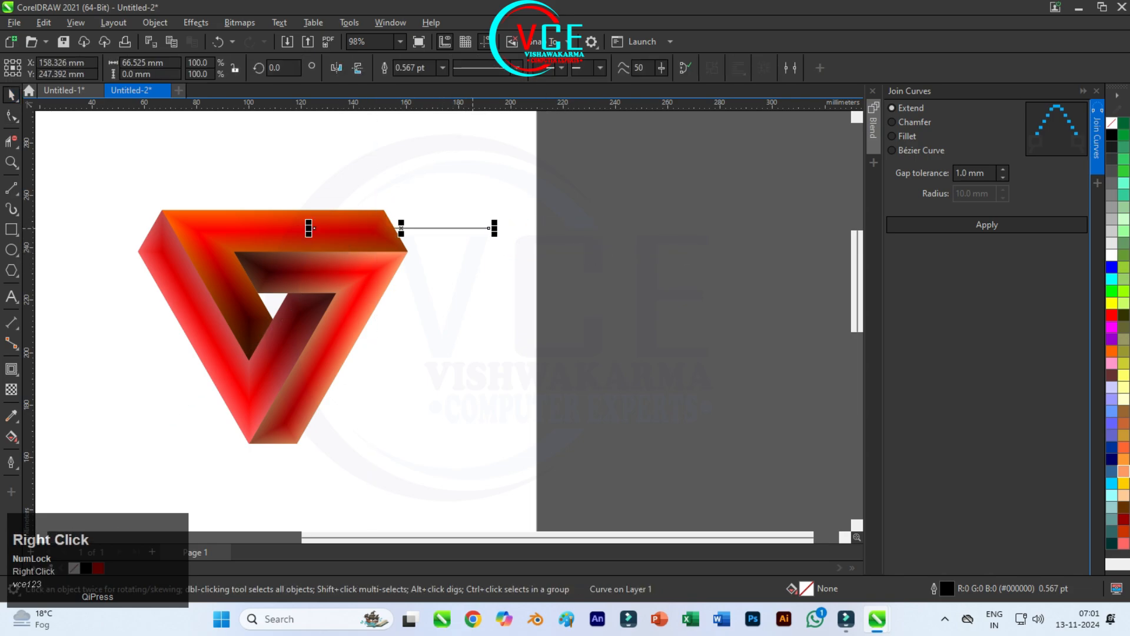
pyautogui.click(155, 22)
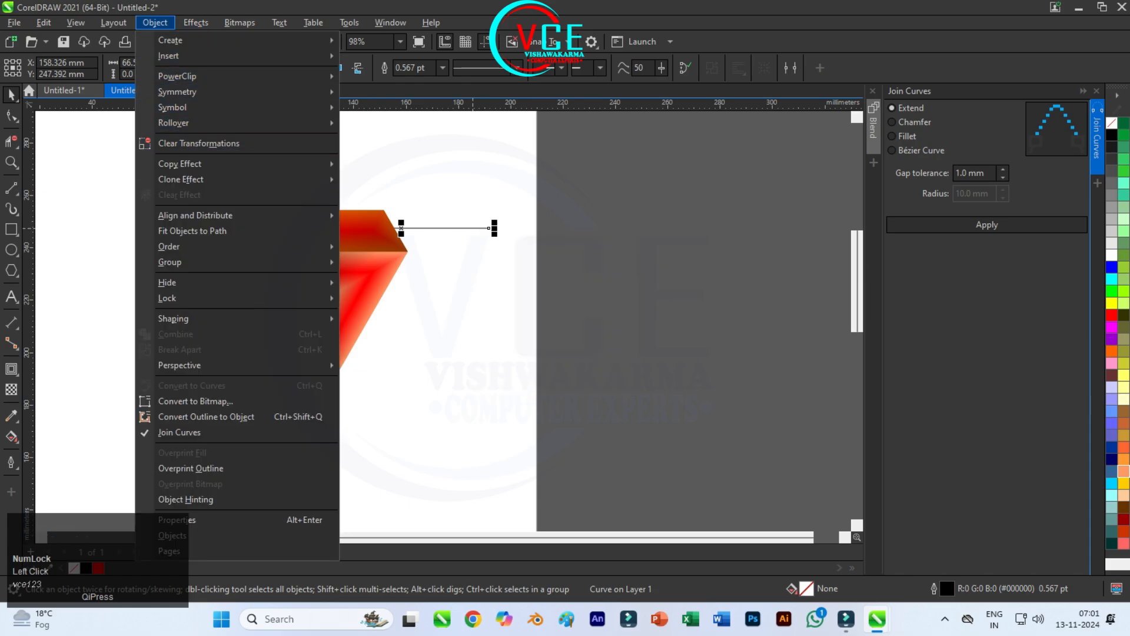
pyautogui.moveTo(235, 246)
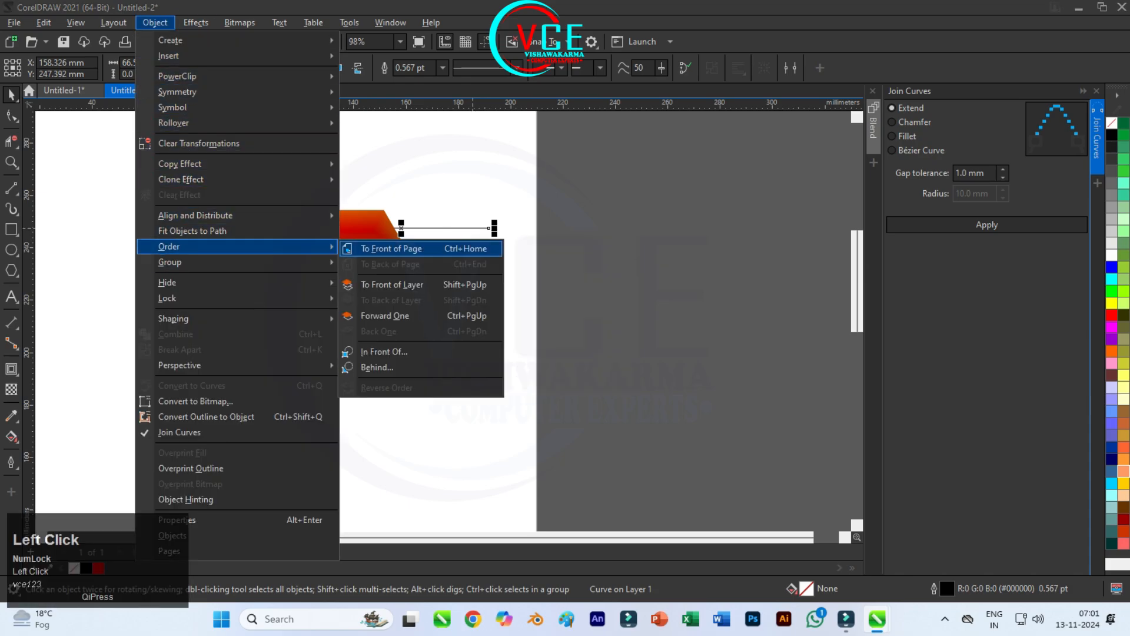
pyautogui.click(391, 249)
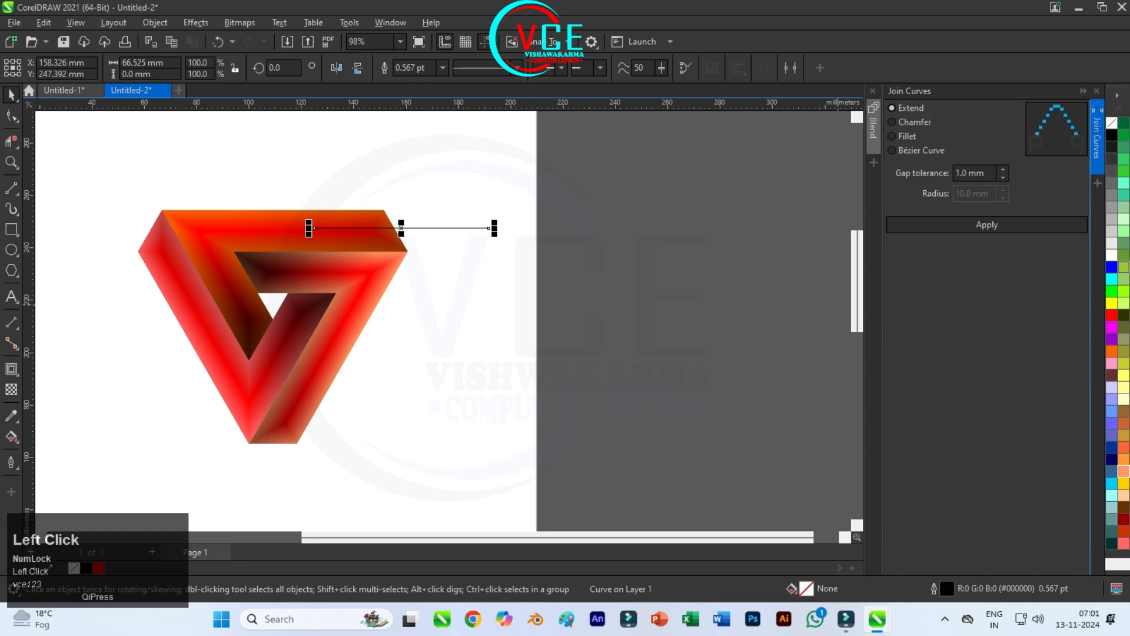
# Step: Give the horizontal line a pale yellow outline (#FFFFCC) with a width of 4.0 pt
pyautogui.rightClick(1124, 398)
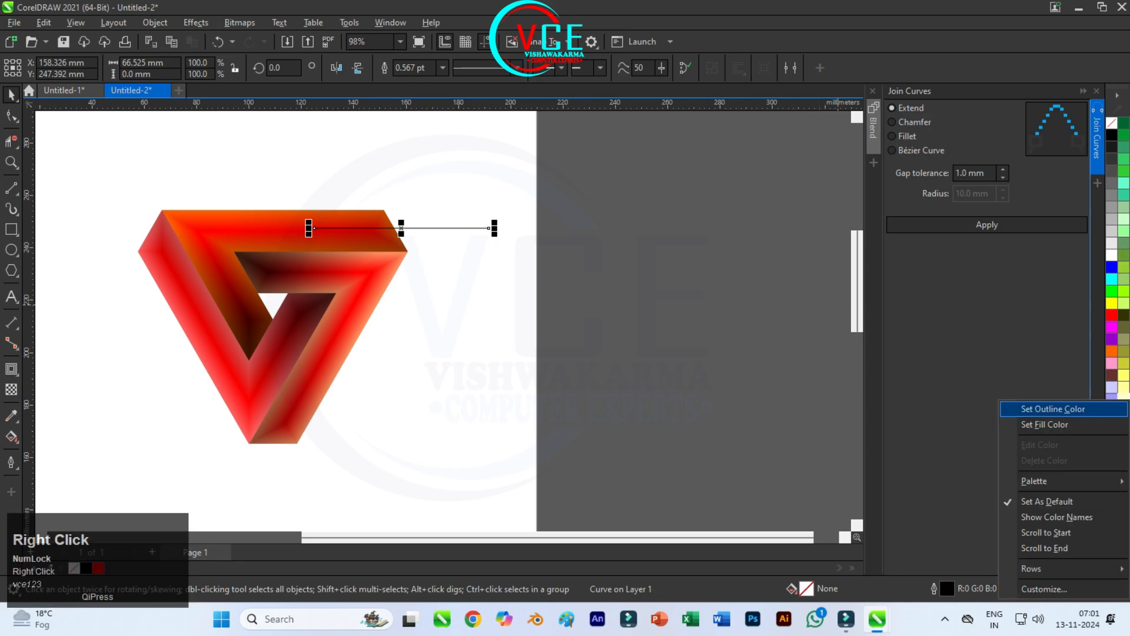
pyautogui.click(1030, 408)
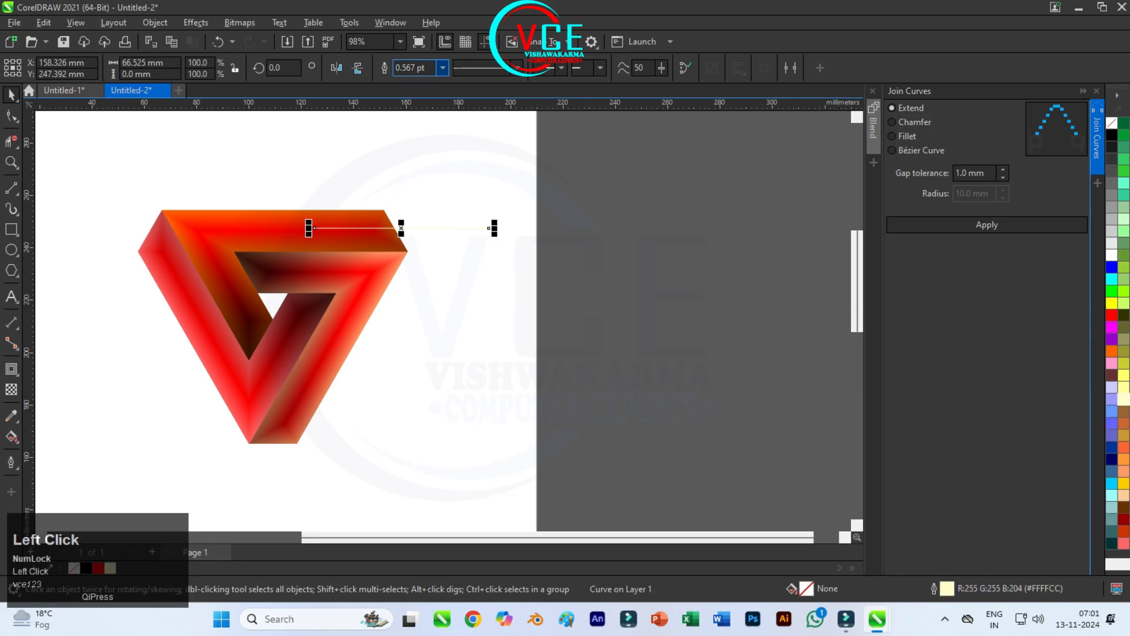
pyautogui.click(442, 67)
pyautogui.click(420, 151)
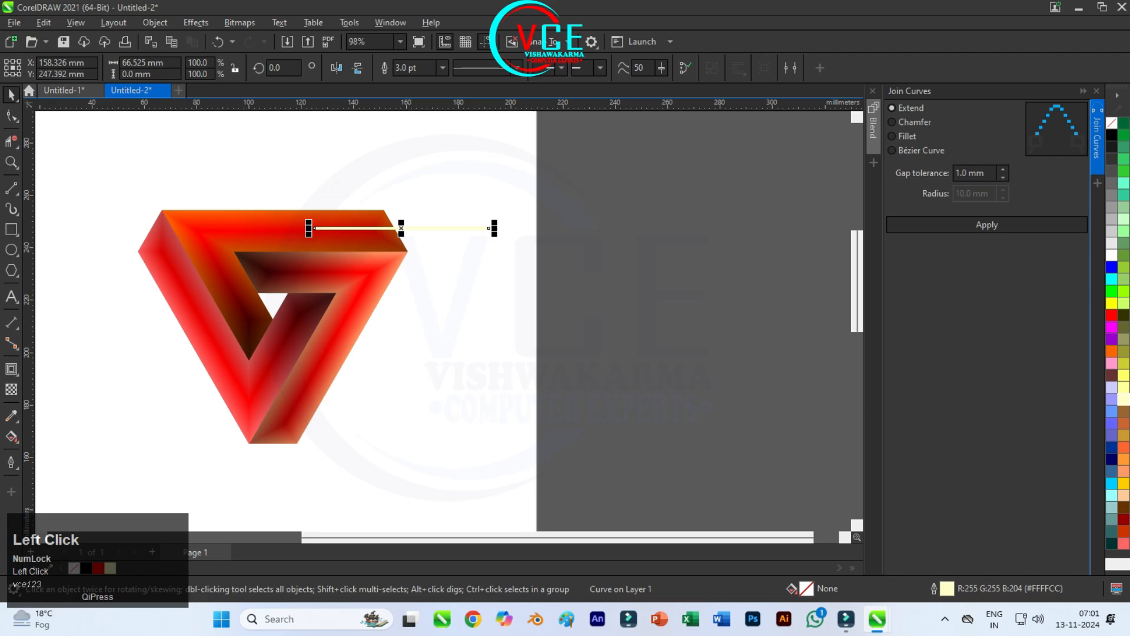
pyautogui.click(442, 67)
pyautogui.click(419, 159)
# Step: Apply a Gaussian blur of 13.4 pixels to the line and place it along the edge between the top and right shapes
pyautogui.click(196, 23)
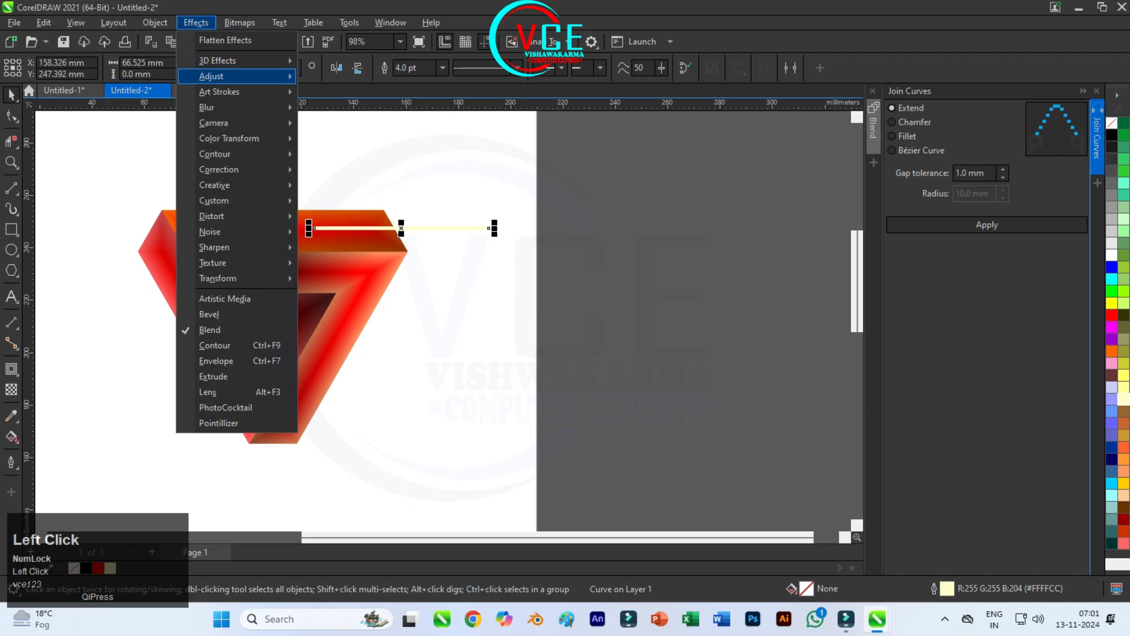
pyautogui.moveTo(206, 107)
pyautogui.click(347, 140)
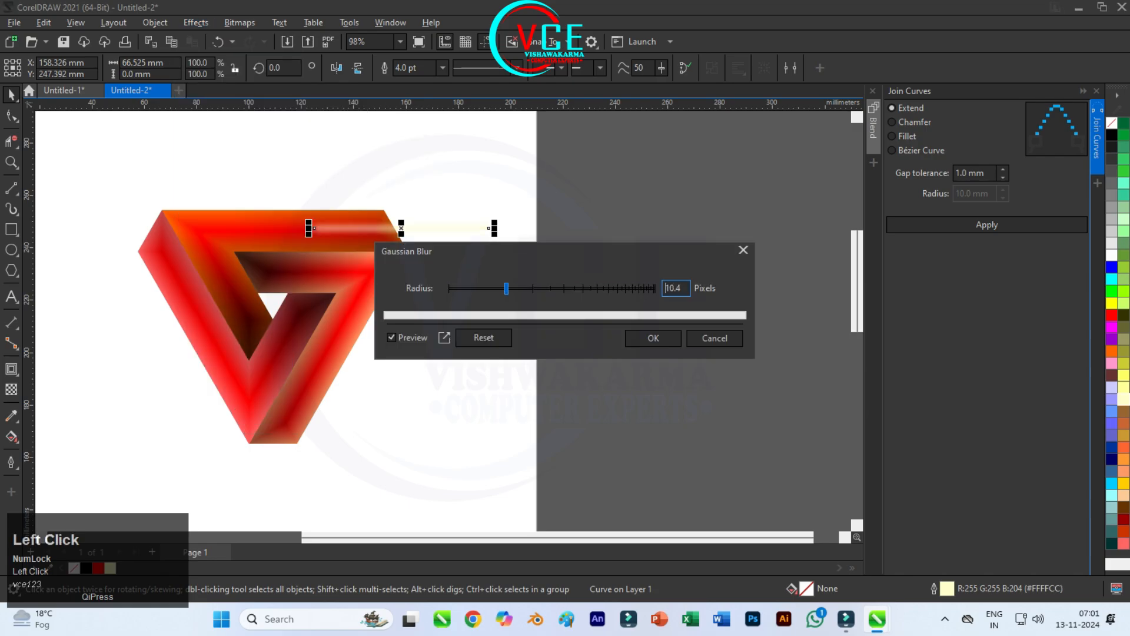
pyautogui.moveTo(519, 288)
pyautogui.mouseDown()
pyautogui.moveTo(507, 289)
pyautogui.moveTo(516, 288)
pyautogui.mouseUp()
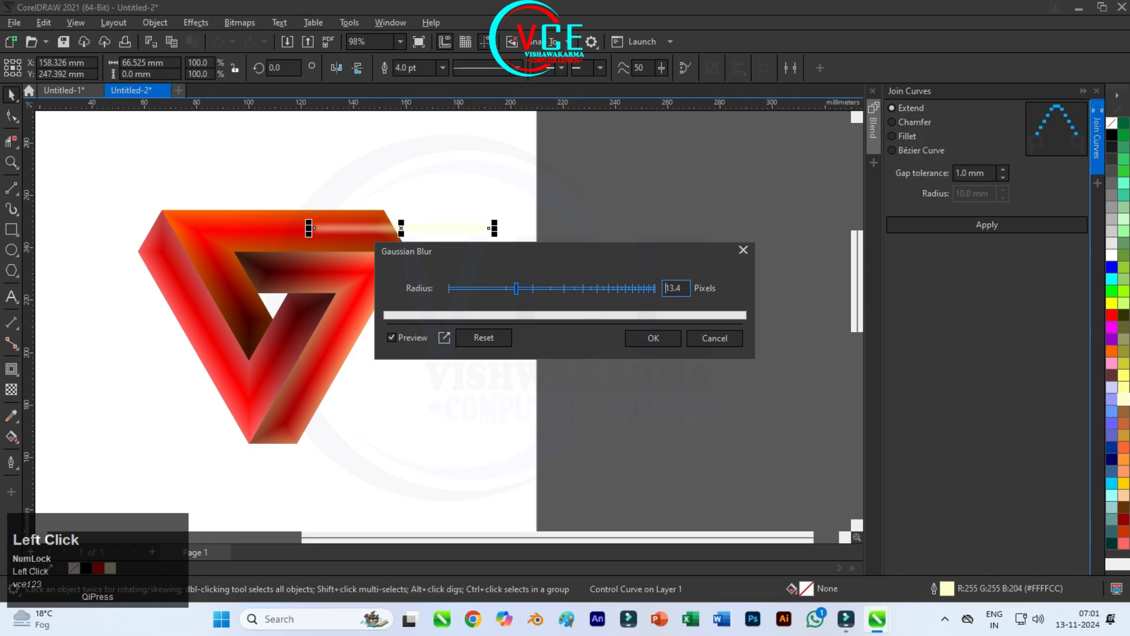
pyautogui.click(653, 338)
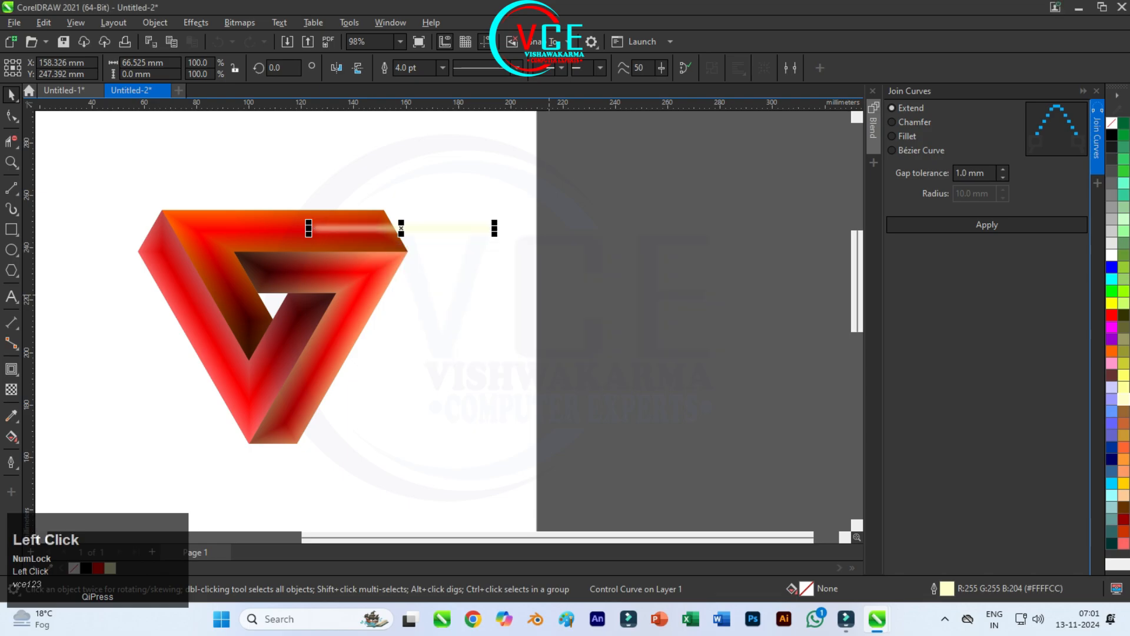
pyautogui.moveTo(361, 228); pyautogui.dragTo(279, 251)
pyautogui.scroll(4, 292, 252)
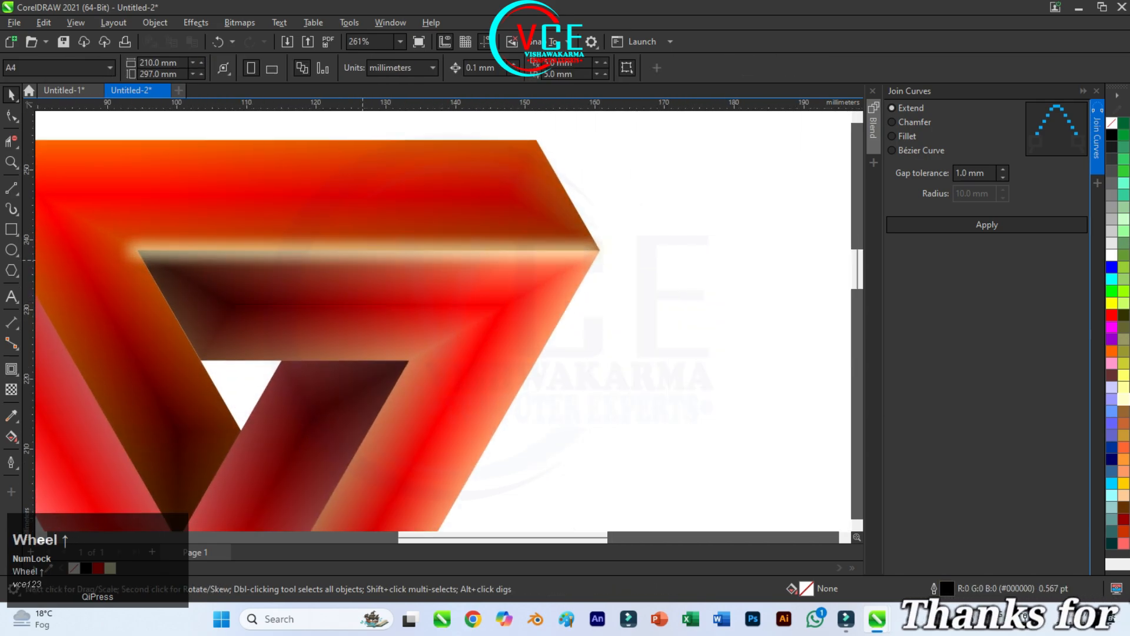
# Step: Feather the blurred highlight line with a width of 48 in Curved mode
pyautogui.click(364, 257)
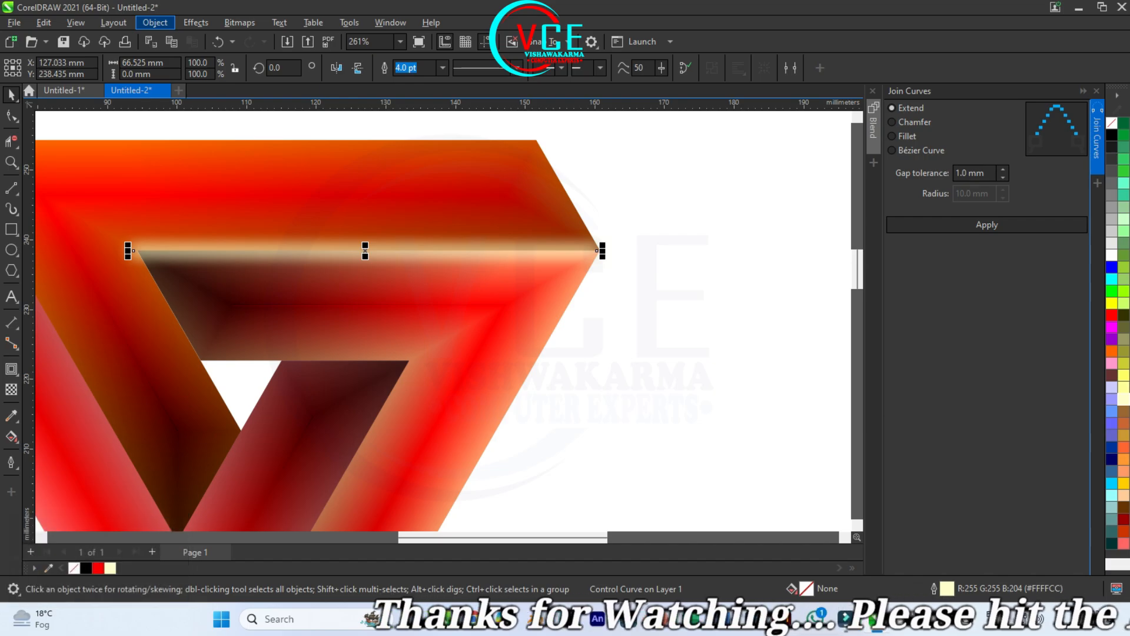
pyautogui.click(155, 23)
pyautogui.moveTo(196, 22)
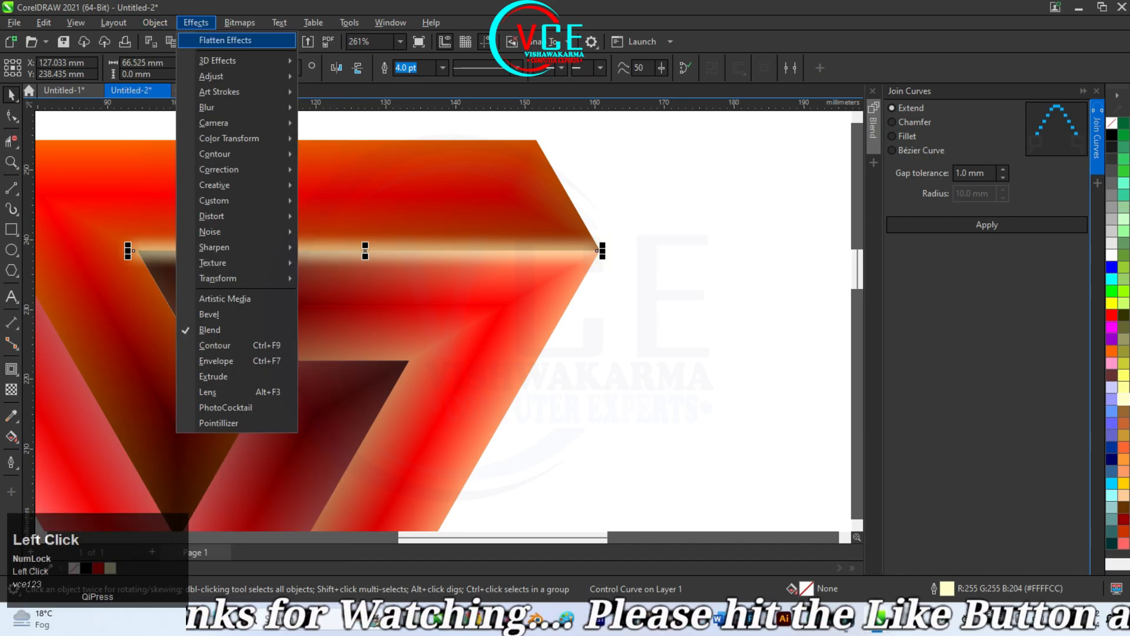
pyautogui.moveTo(235, 107)
pyautogui.click(330, 110)
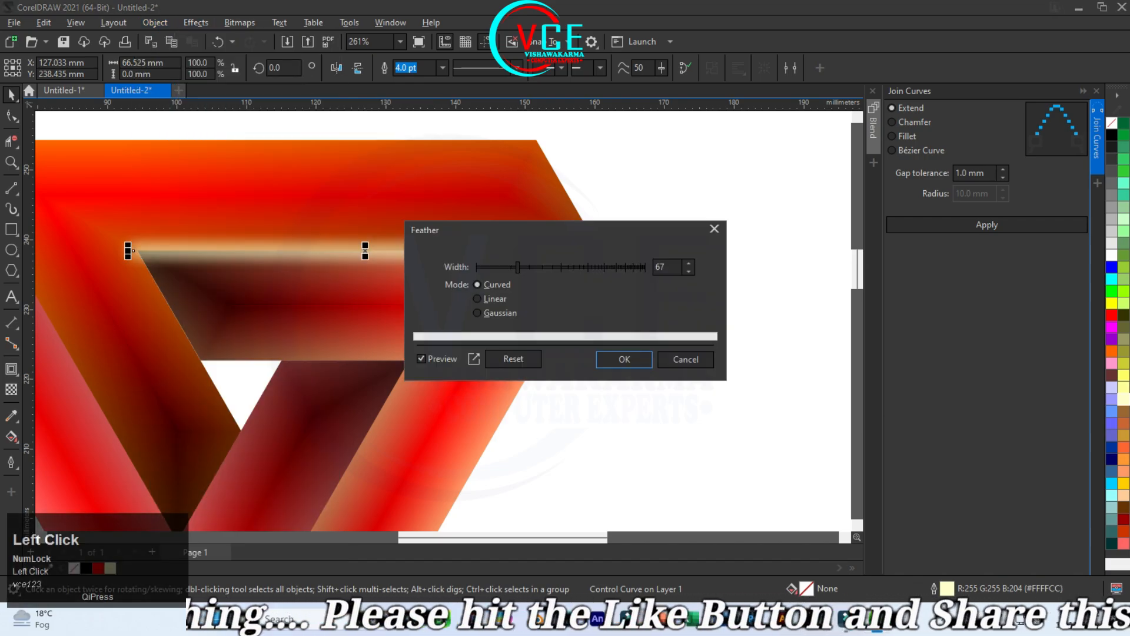
pyautogui.click(509, 267)
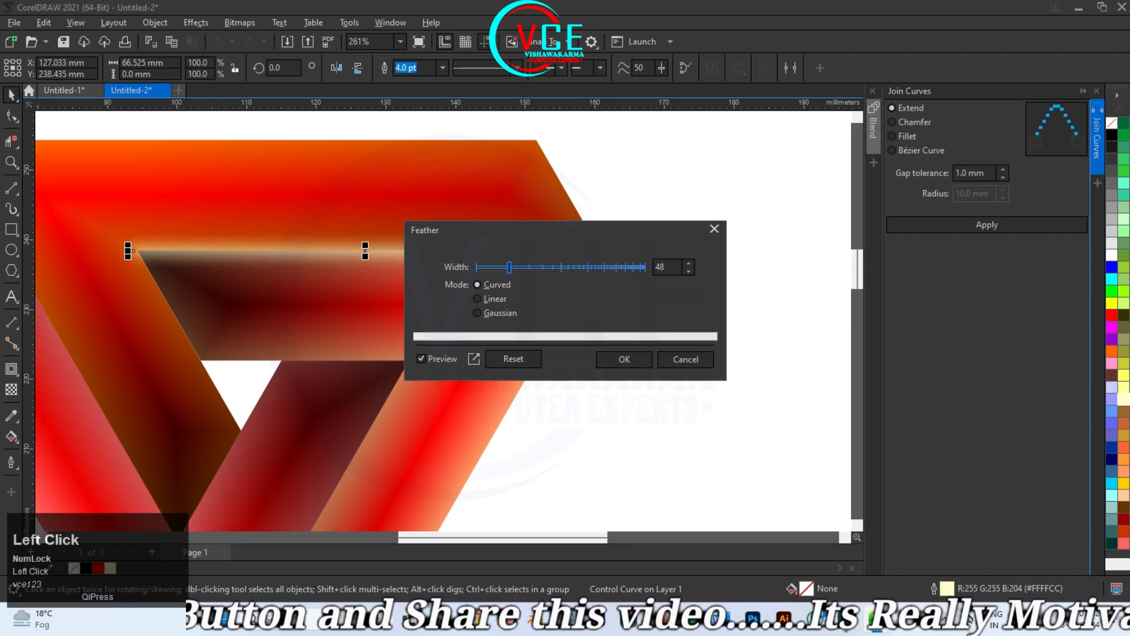
pyautogui.click(624, 359)
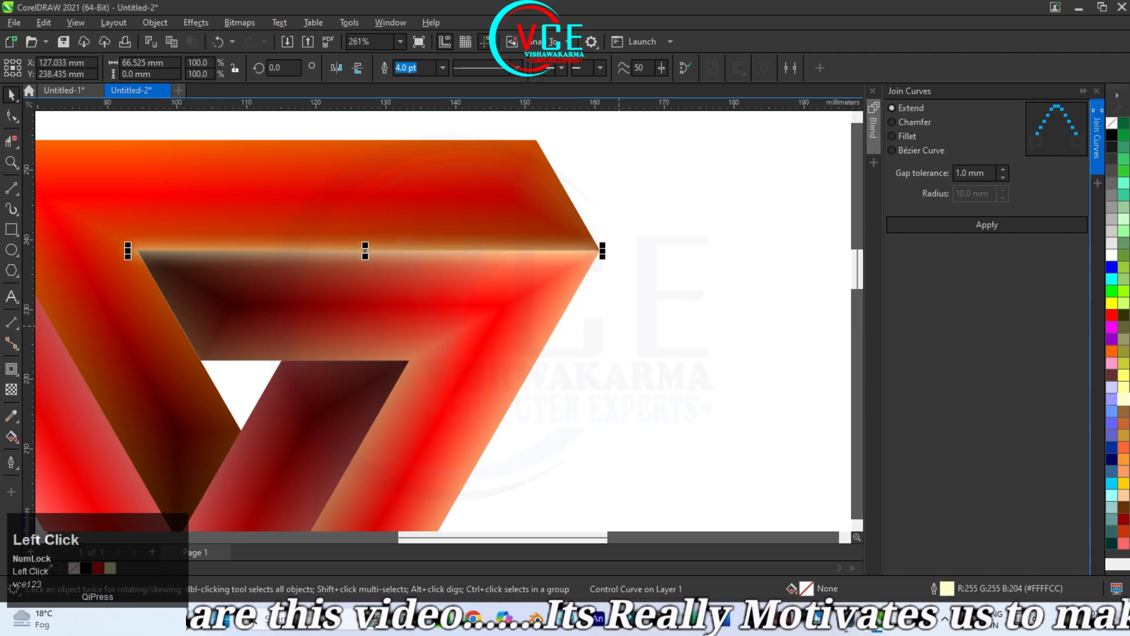
# Step: Shorten the highlight line at its right end to about 65.9 mm so it stays within the logo's corner
pyautogui.scroll(3, 598, 252)
pyautogui.click(598, 252)
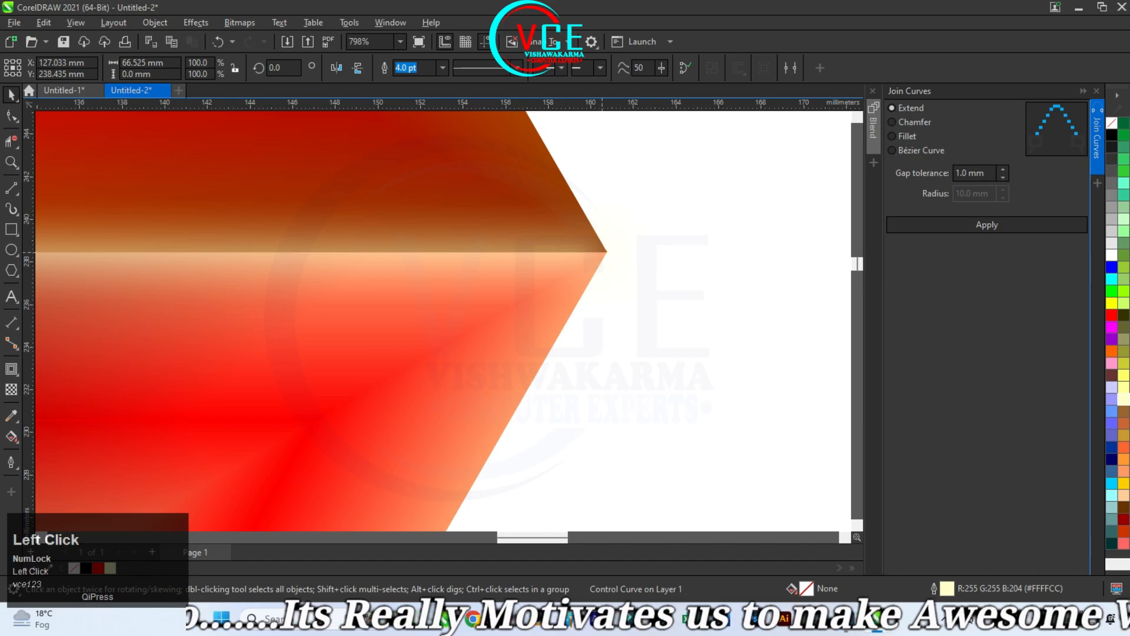
pyautogui.scroll(-2, 598, 252)
pyautogui.scroll(-2, 637, 230)
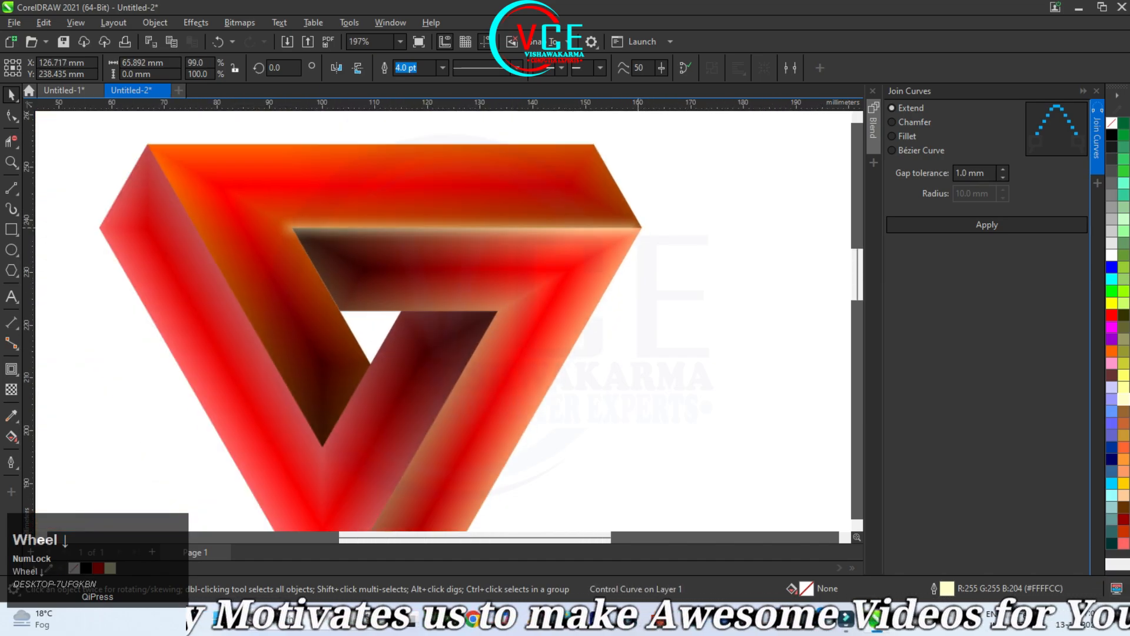
# Step: Rotate a copy of the highlight line by 120° about the centre of the triangular opening, onto the edge between the left and top shapes
pyautogui.click(507, 227)
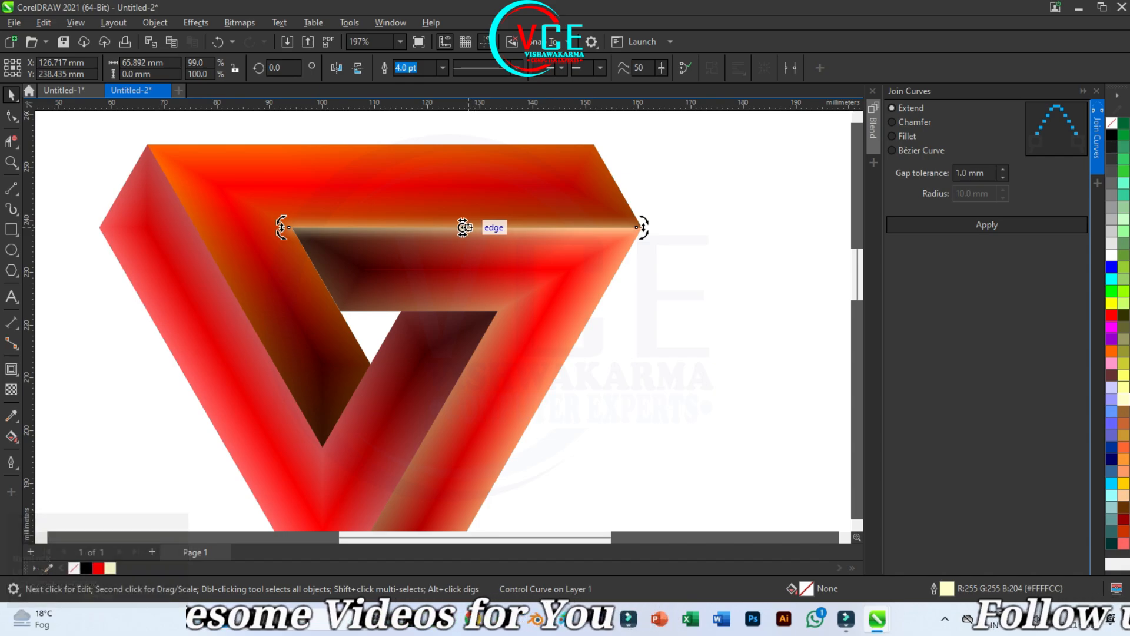
pyautogui.moveTo(462, 228); pyautogui.dragTo(380, 304)
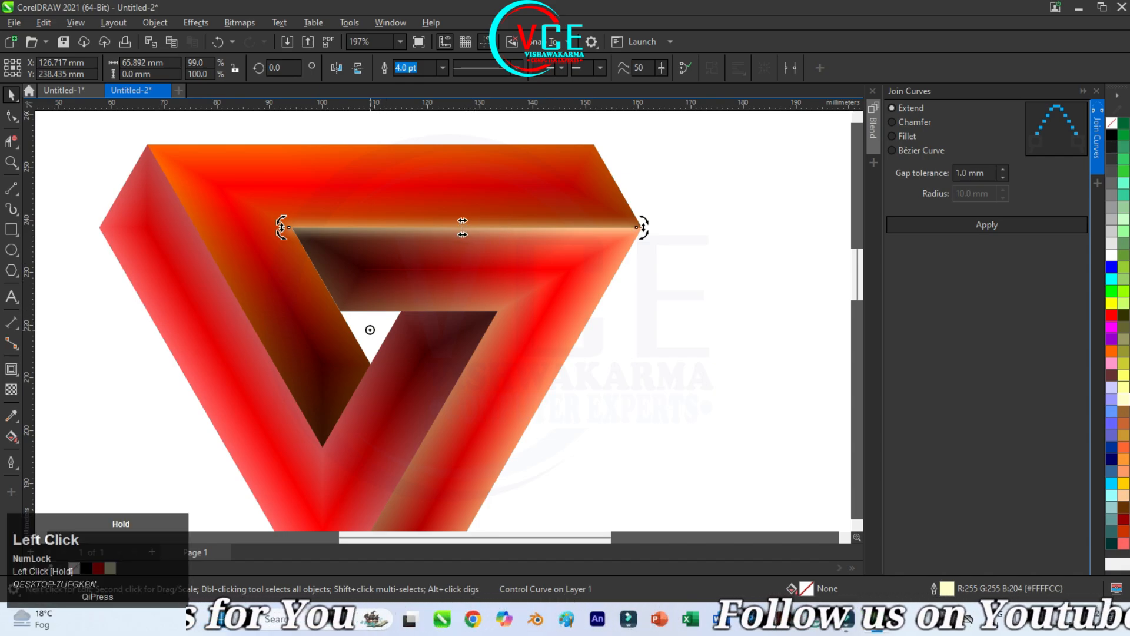
pyautogui.moveTo(647, 219); pyautogui.dragTo(289, 168)
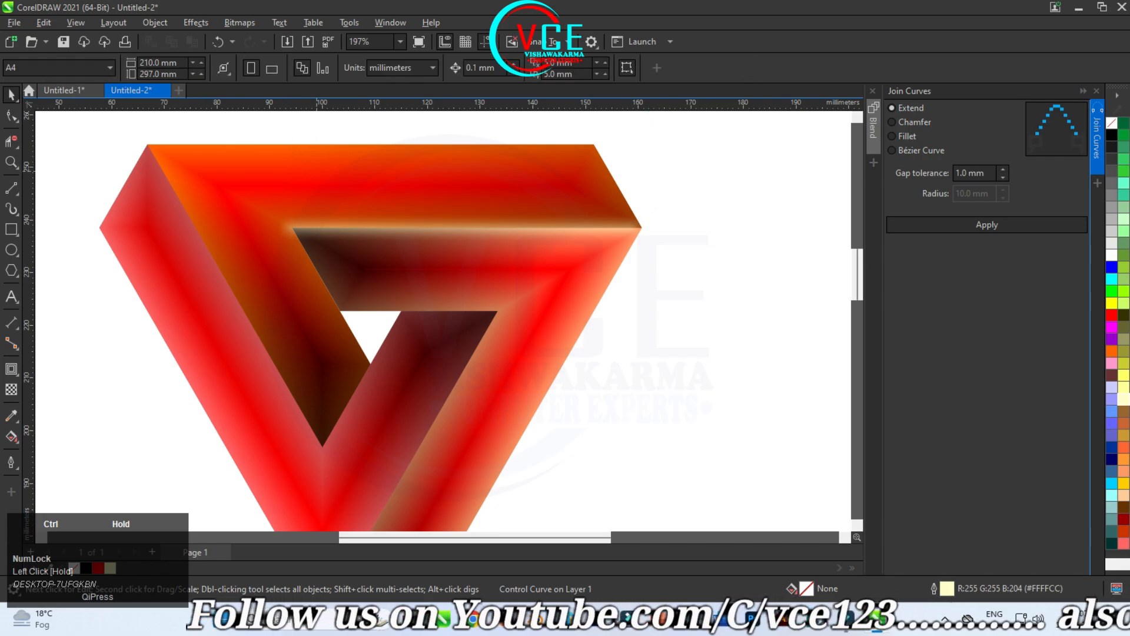
pyautogui.click(512, 227)
pyautogui.click(513, 227)
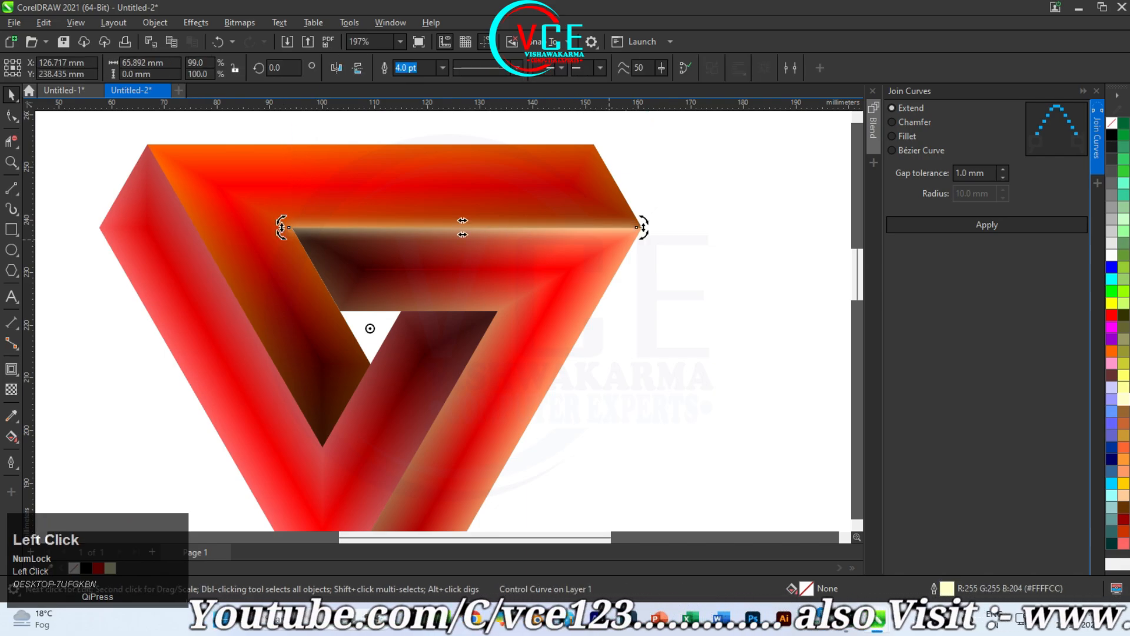
pyautogui.moveTo(641, 226); pyautogui.dragTo(233, 213)
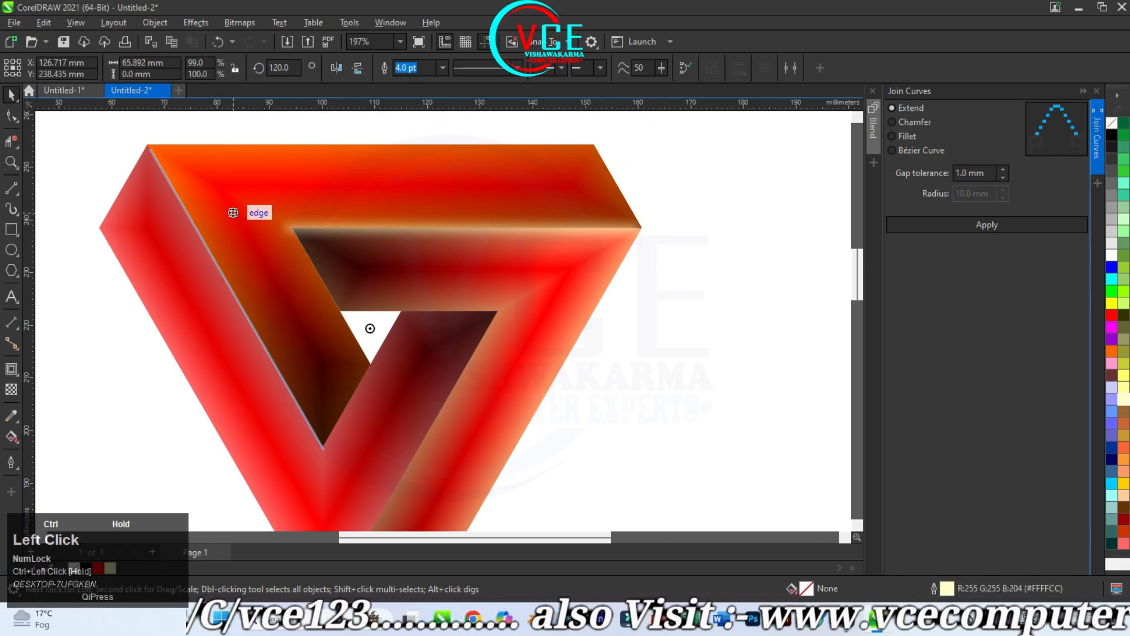
pyautogui.rightClick(233, 212)
pyautogui.scroll(-1, 247, 300)
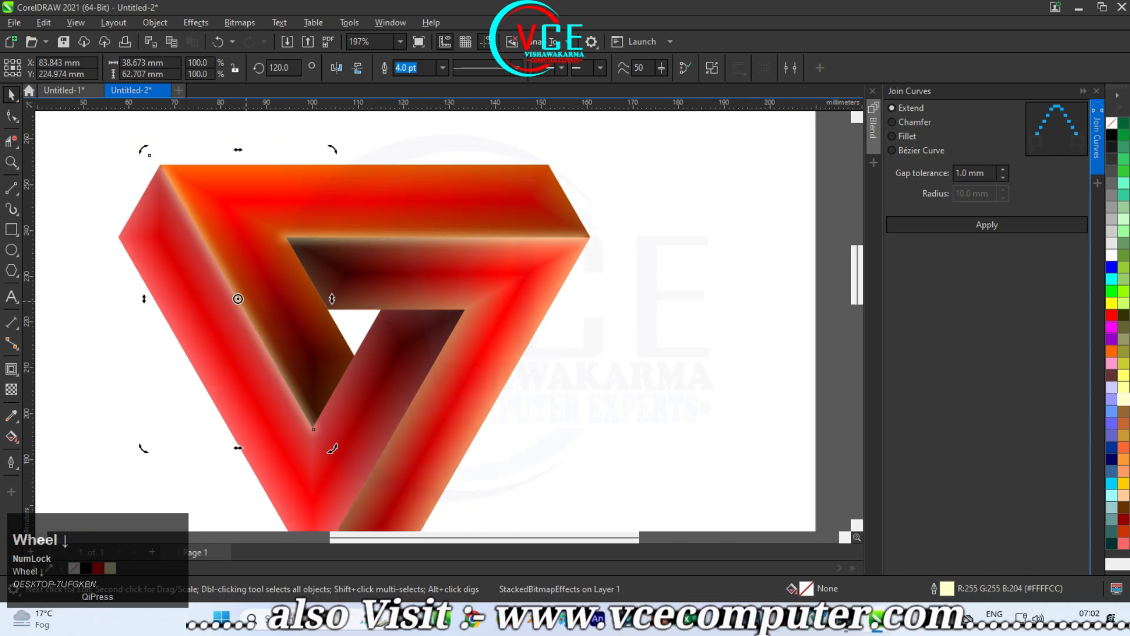
# Step: Rotate another copy of the highlight to 240° about the centre of the triangular opening, onto the edge between the left and right shapes
pyautogui.moveTo(239, 299); pyautogui.dragTo(329, 330)
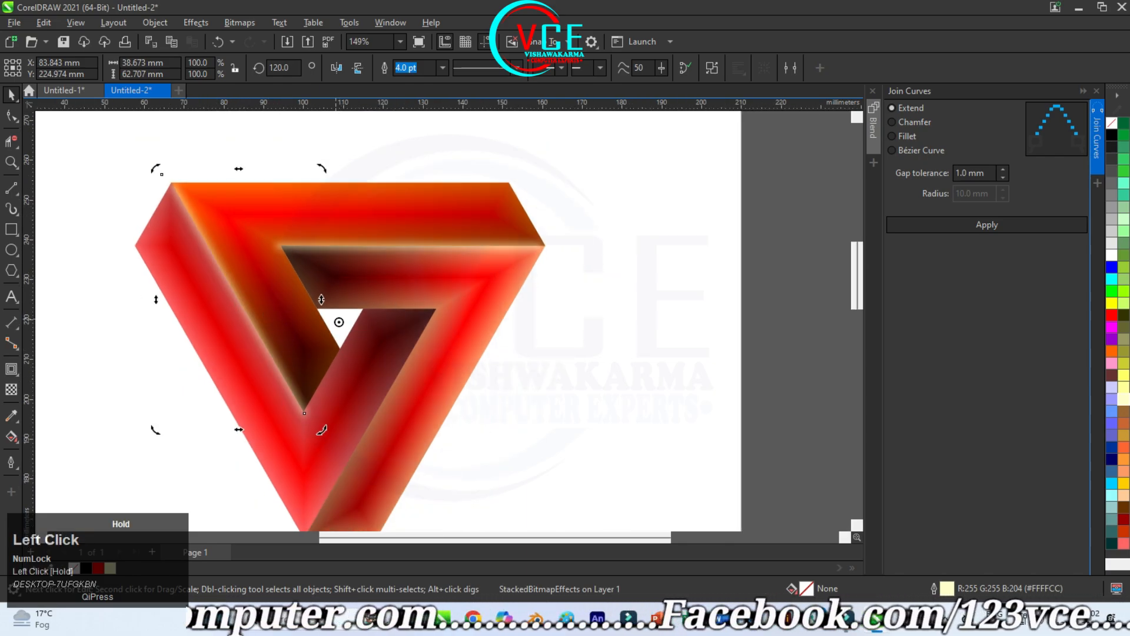
pyautogui.moveTo(156, 170)
pyautogui.mouseDown()
pyautogui.moveTo(174, 173)
pyautogui.moveTo(165, 194)
pyautogui.moveTo(253, 404)
pyautogui.moveTo(326, 437)
pyautogui.moveTo(328, 456)
pyautogui.mouseUp()
pyautogui.rightClick(328, 457)
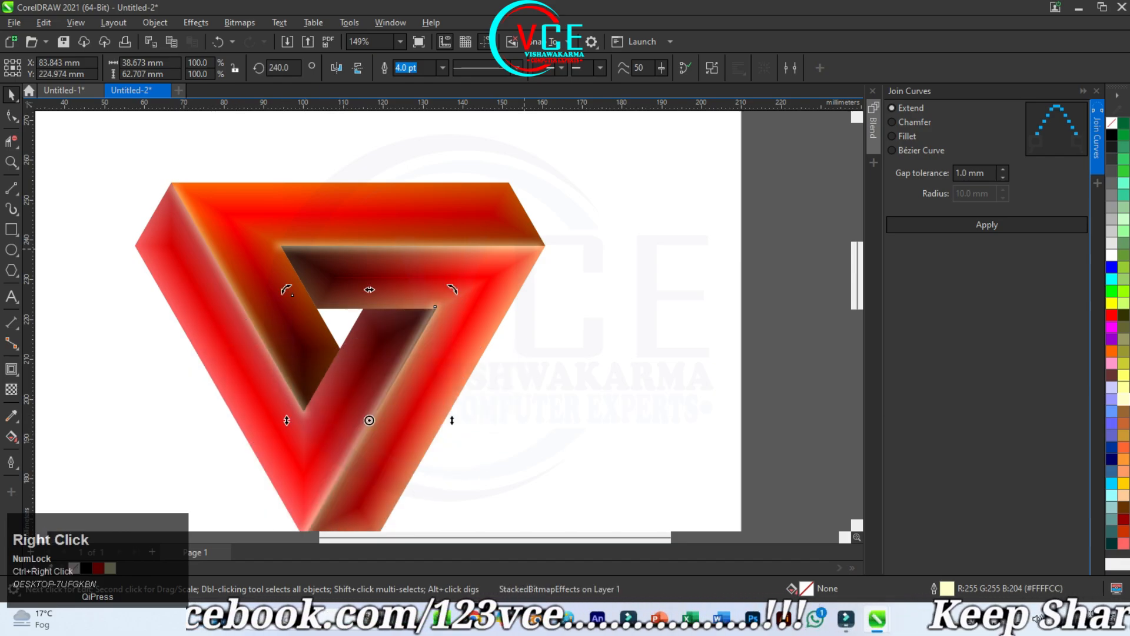
pyautogui.scroll(-2, 516, 361)
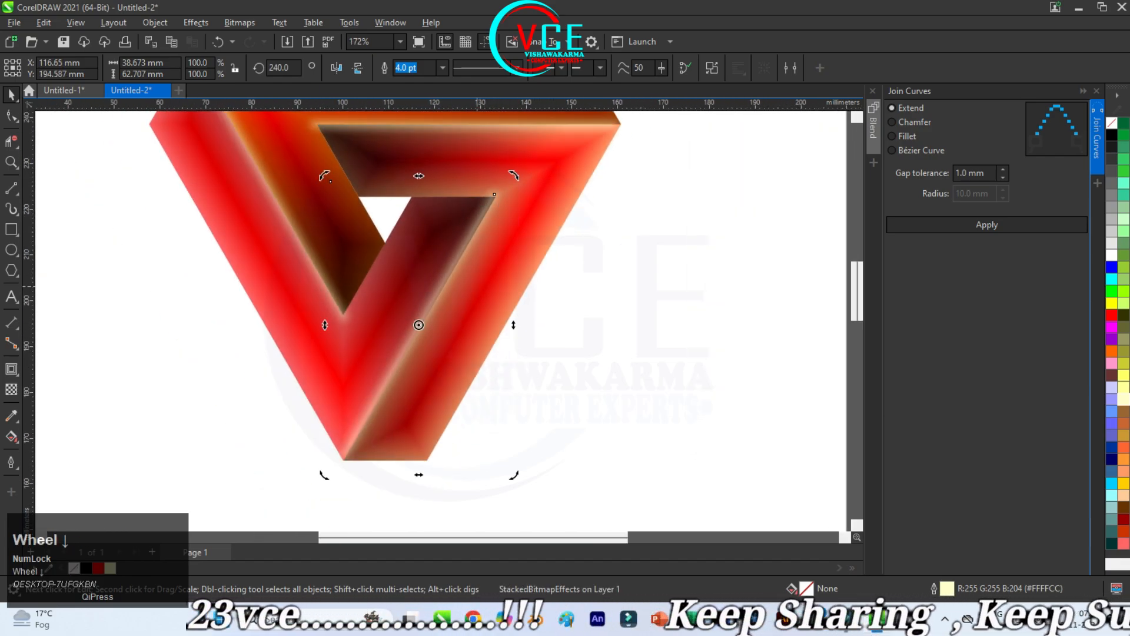
pyautogui.scroll(2, 486, 338)
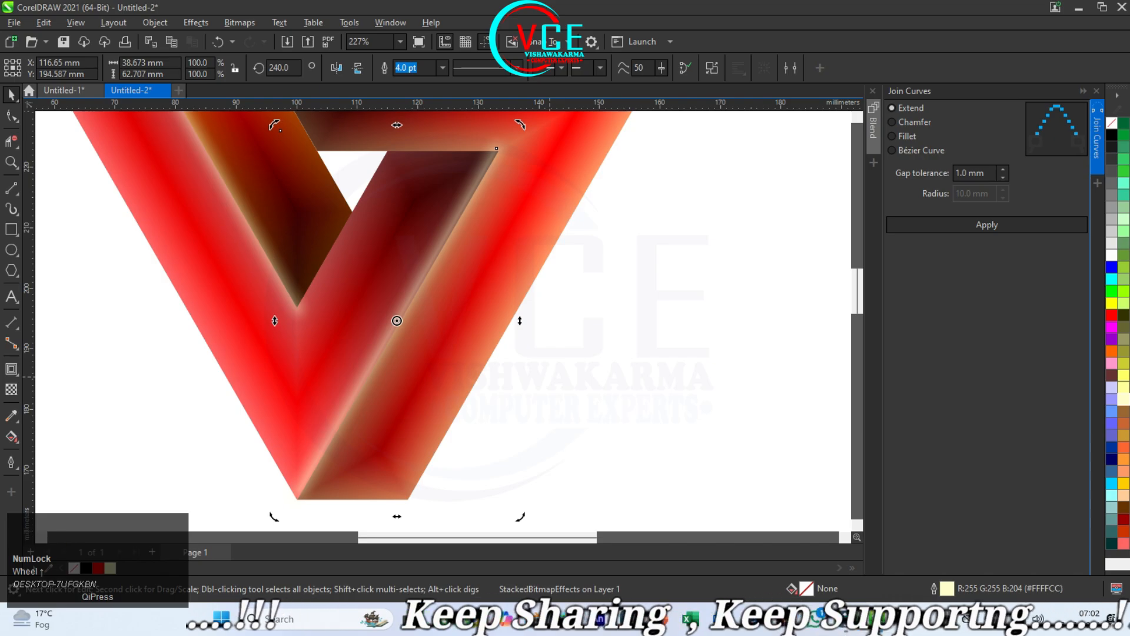
pyautogui.scroll(-1, 552, 383)
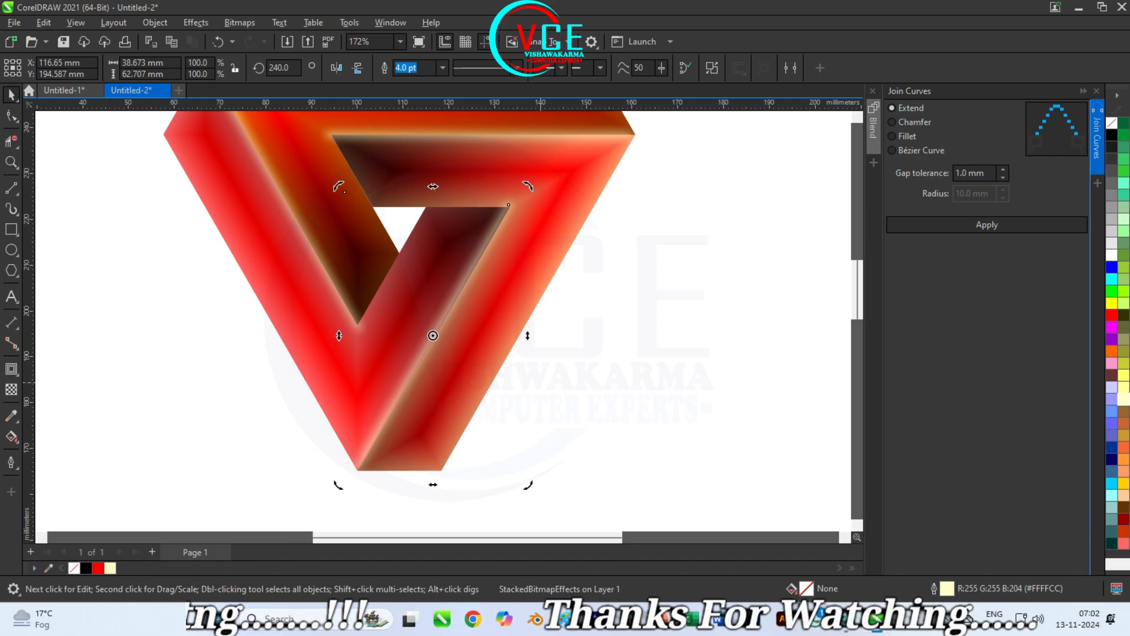
# Step: Group all of the logo's objects and move the group about 34 mm to the left on the page
pyautogui.press('F10')
pyautogui.scroll(-1, 553, 467)
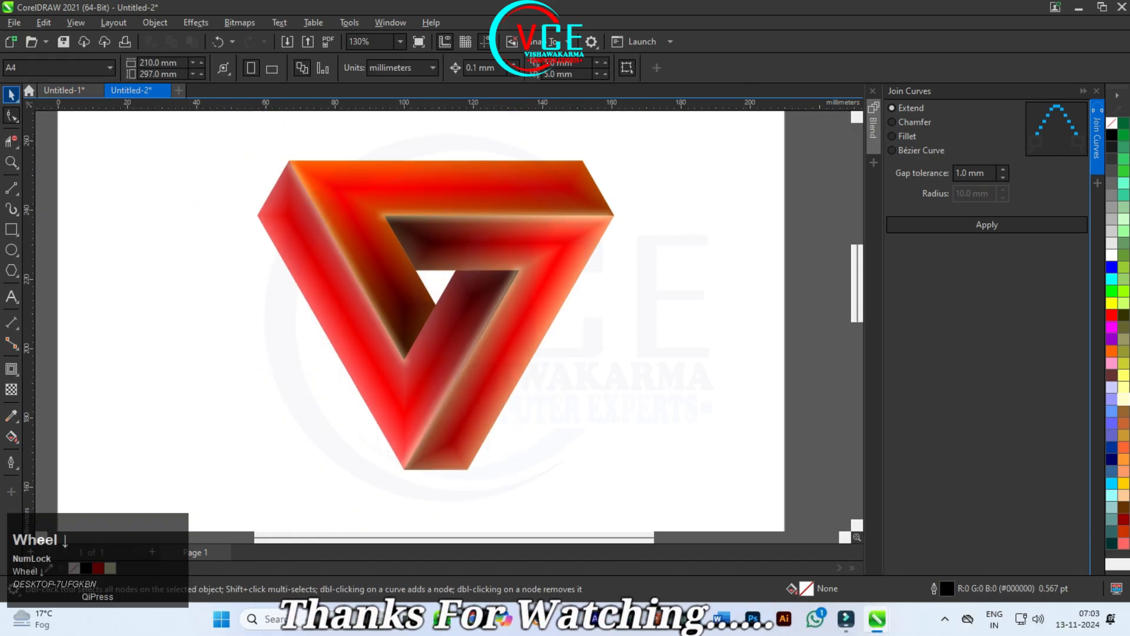
pyautogui.click(11, 95)
pyautogui.moveTo(236, 126); pyautogui.dragTo(682, 495)
pyautogui.rightClick(492, 201)
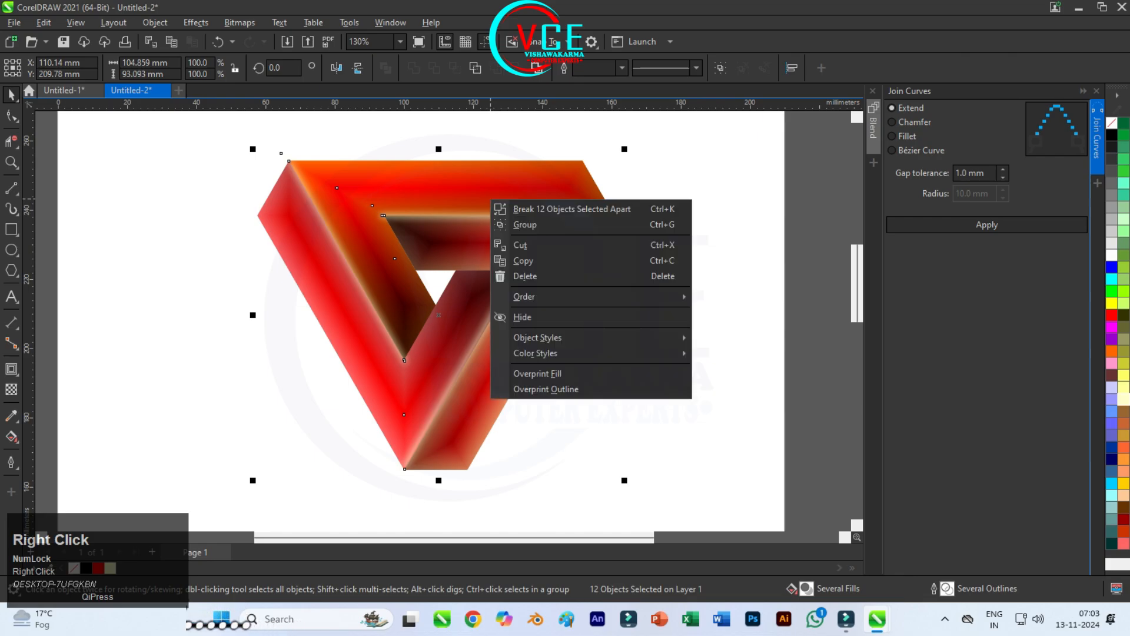
pyautogui.click(524, 224)
pyautogui.scroll(-1, 265, 278)
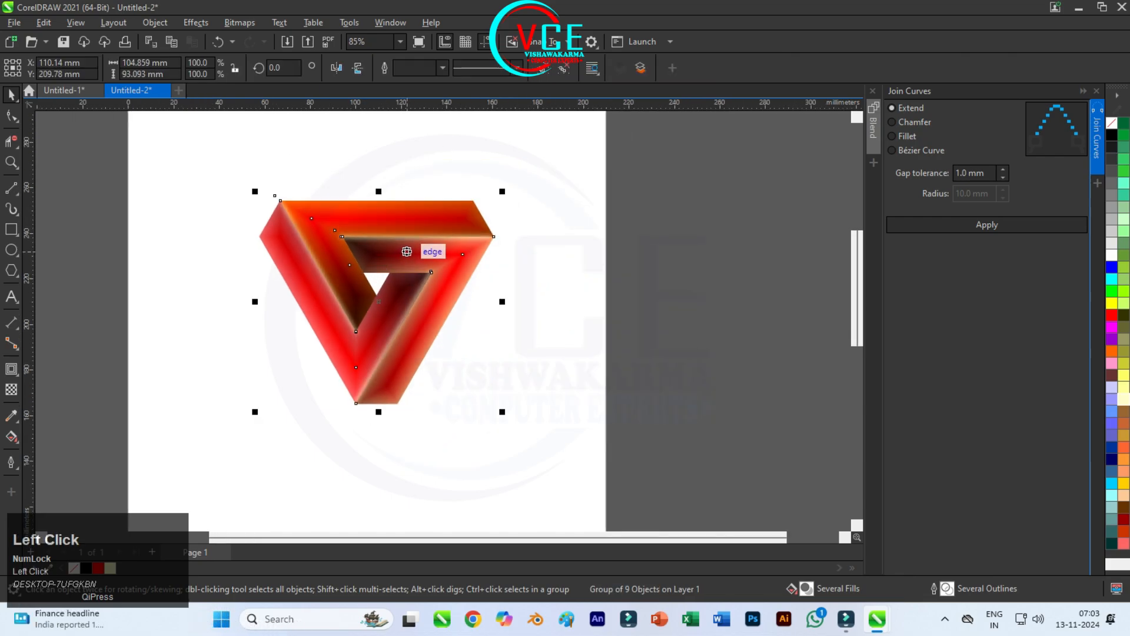
pyautogui.moveTo(407, 251); pyautogui.dragTo(330, 260)
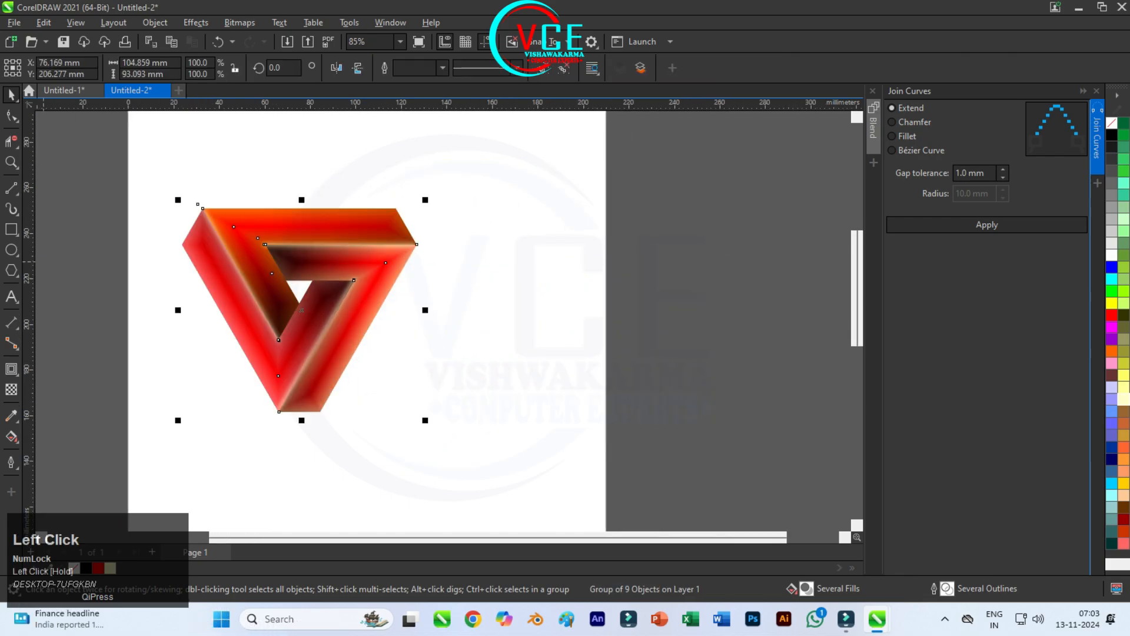
# Step: Add a black rectangle about 247 × 128 mm behind the logo, extending well past its right side
pyautogui.moveTo(161, 180); pyautogui.dragTo(723, 471)
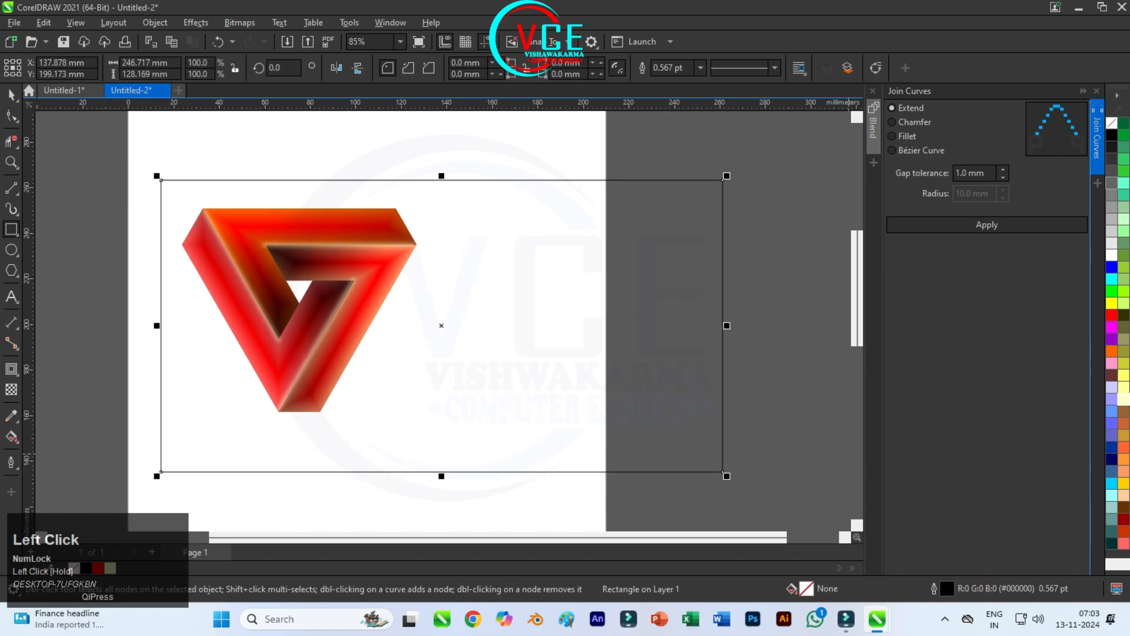
pyautogui.click(1112, 135)
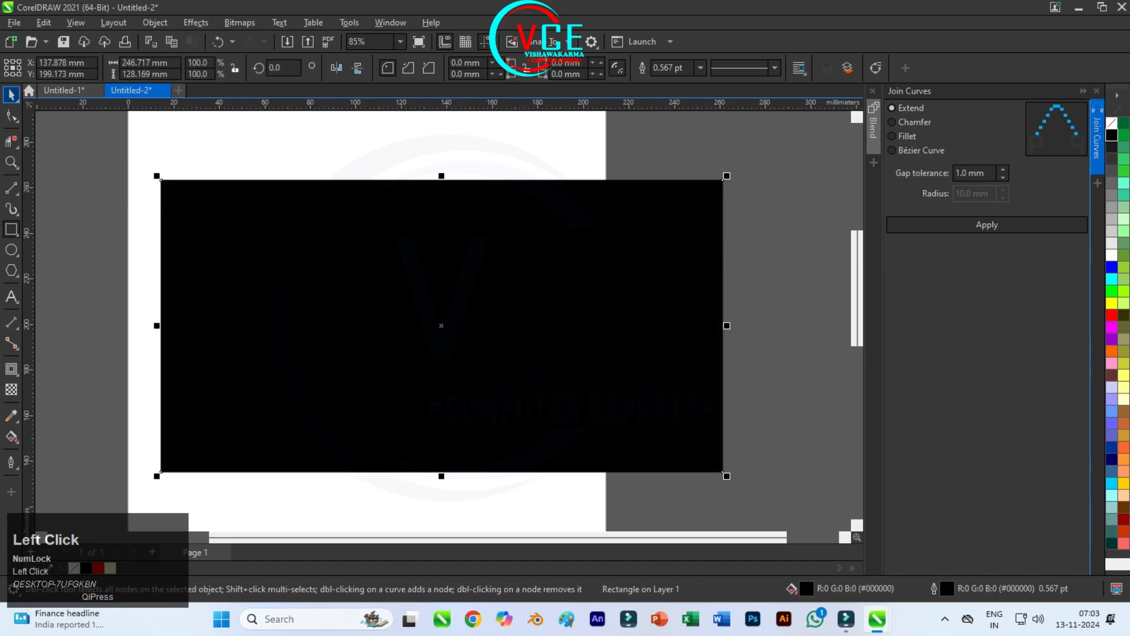
pyautogui.rightClick(275, 203)
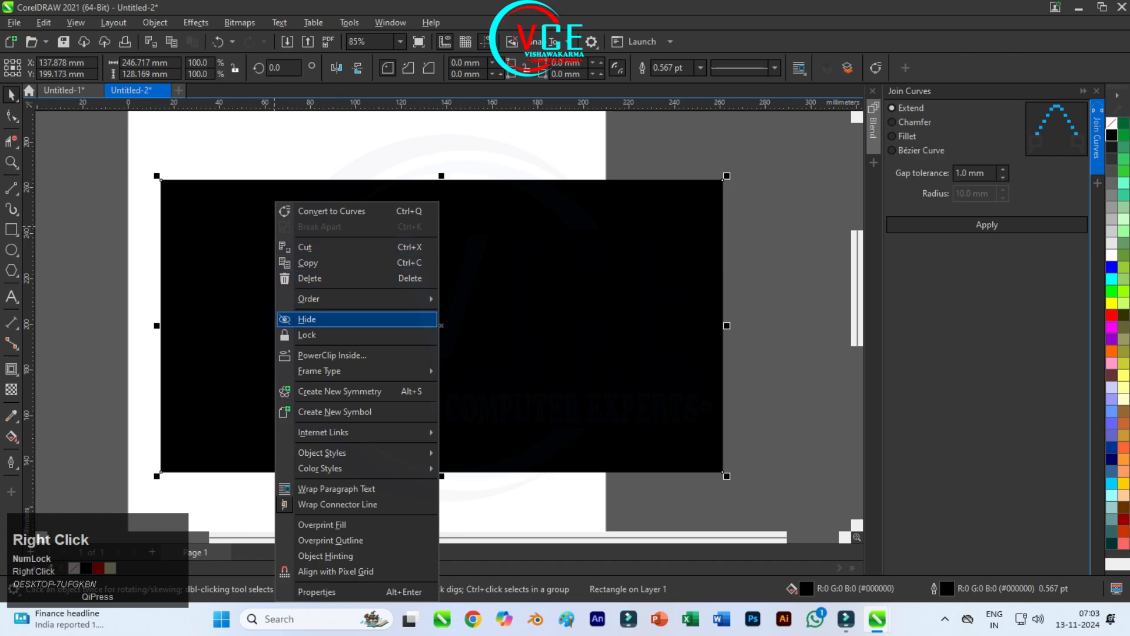
pyautogui.click(482, 316)
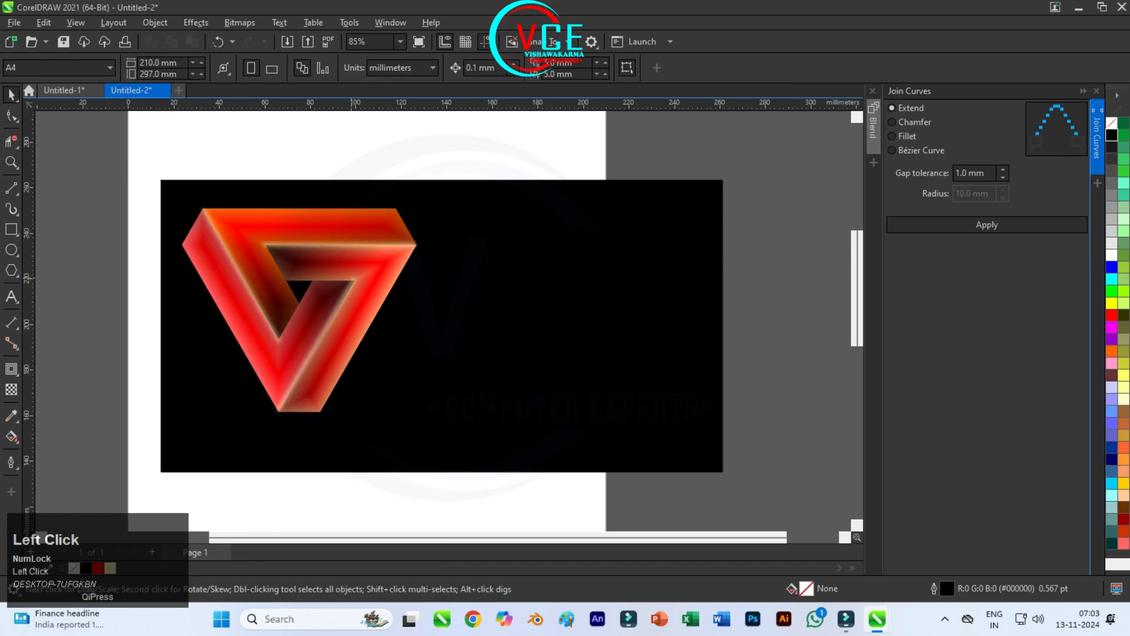
# Step: Place a copy of the logo about 114 mm to the right of the original, level with it on the black rectangle
pyautogui.click(355, 279)
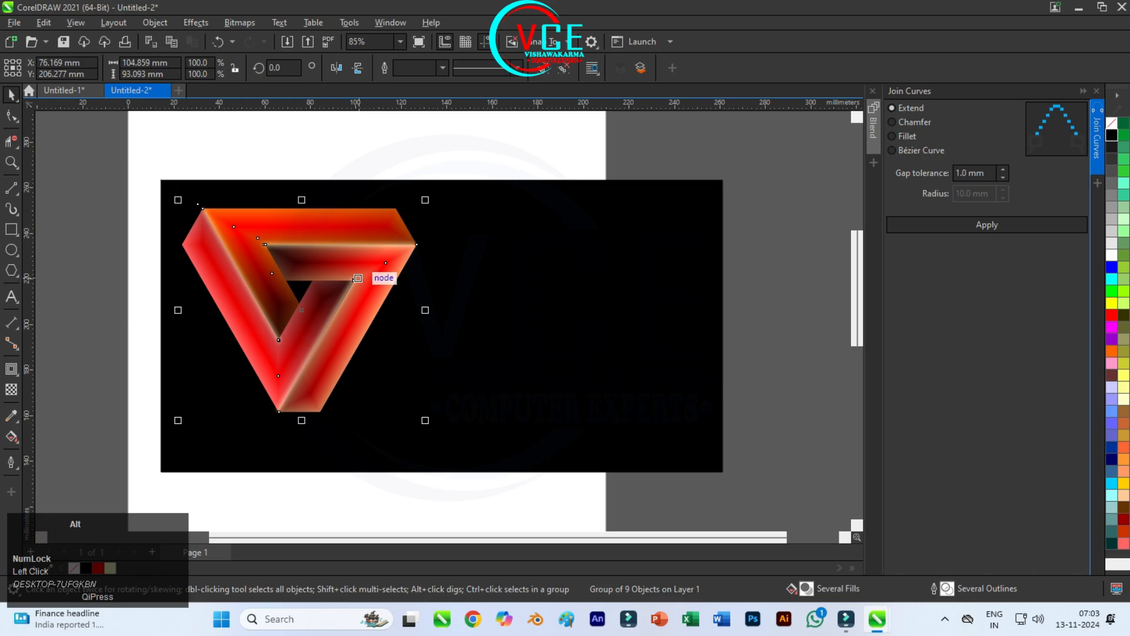
pyautogui.keyDown('alt'); pyautogui.keyDown('shift'); pyautogui.click(355, 275); pyautogui.keyUp('shift'); pyautogui.keyUp('alt')
pyautogui.click(332, 269)
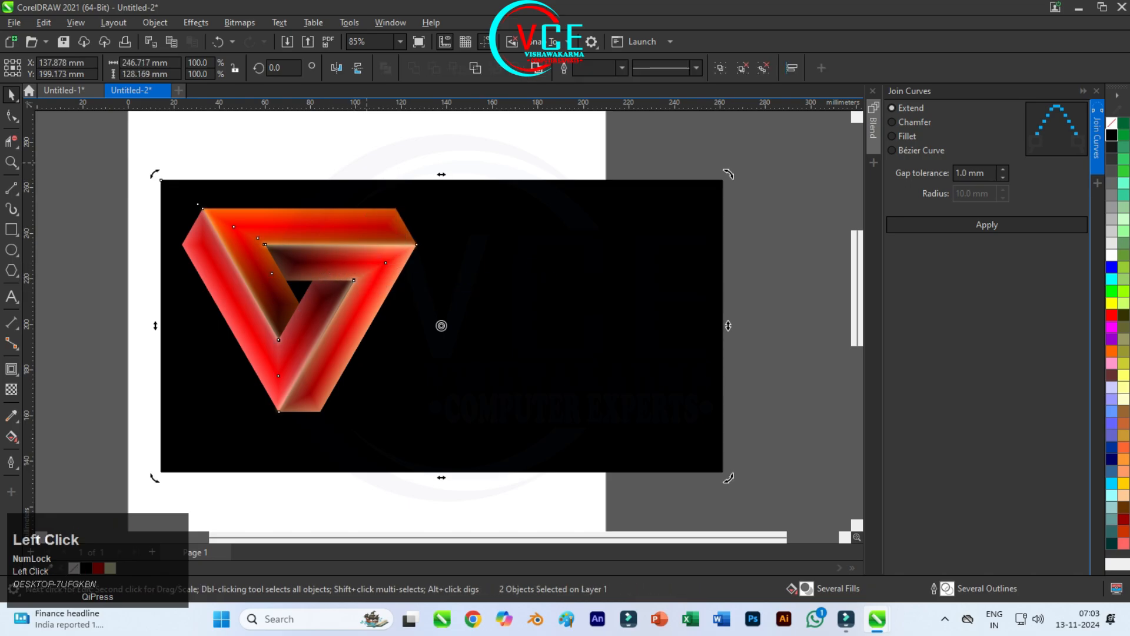
pyautogui.click(366, 163)
pyautogui.click(357, 277)
pyautogui.moveTo(358, 264); pyautogui.dragTo(616, 263)
# Step: Recolour the right-hand logo bitmap blue using Hue/Saturation/Lightness with hue -153, saturation 10 and lightness -1
pyautogui.press('F10')
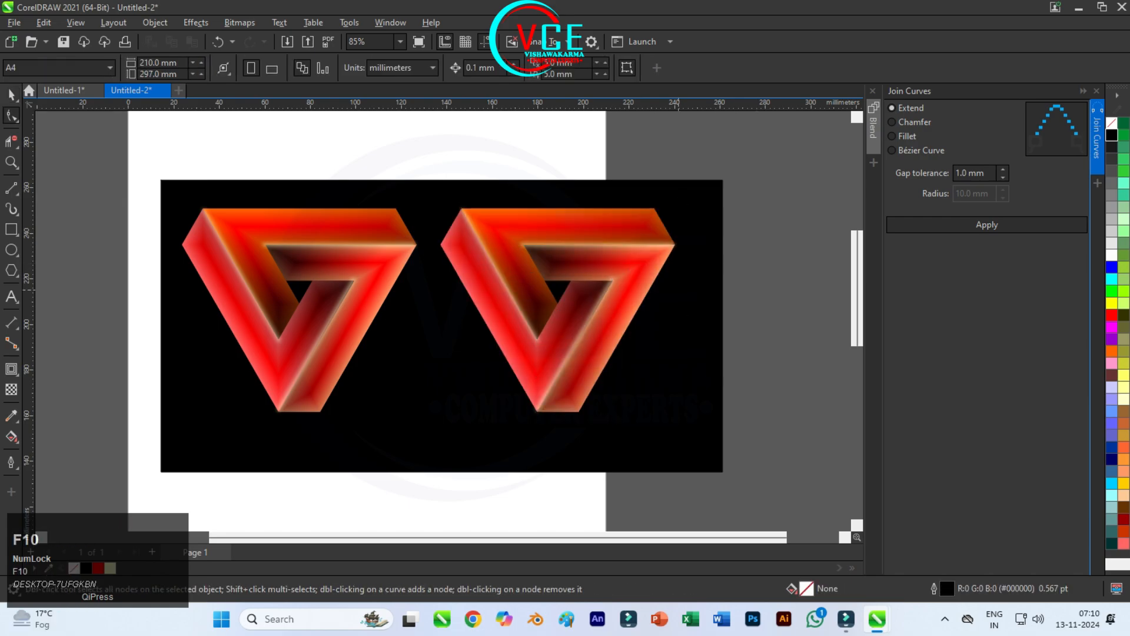
pyautogui.click(616, 263)
pyautogui.click(12, 95)
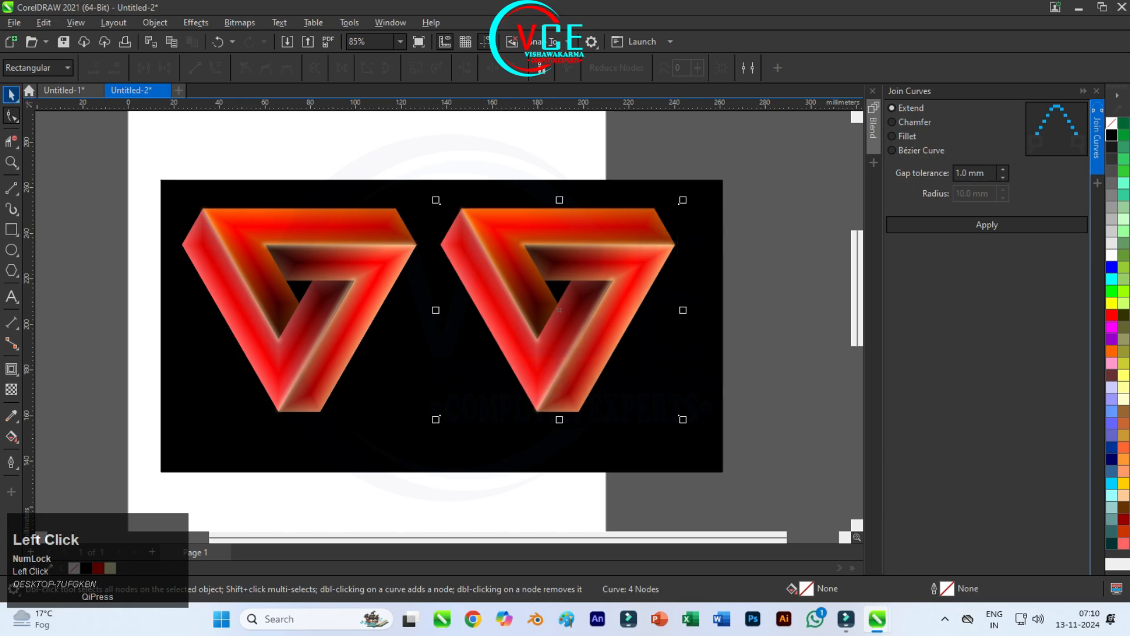
pyautogui.click(196, 22)
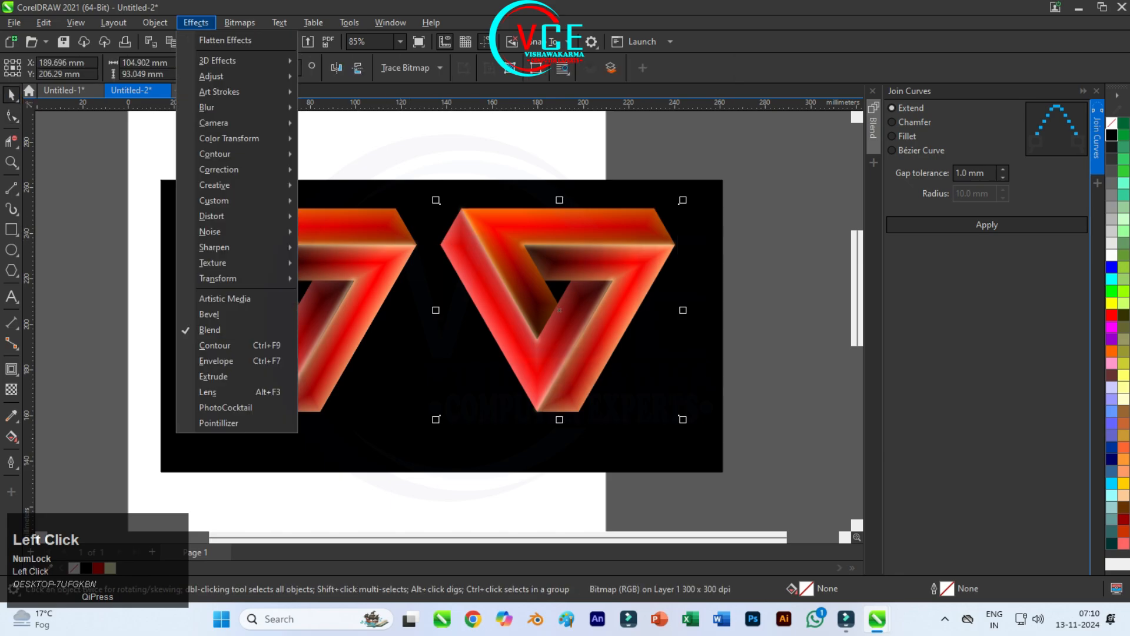
pyautogui.moveTo(235, 77)
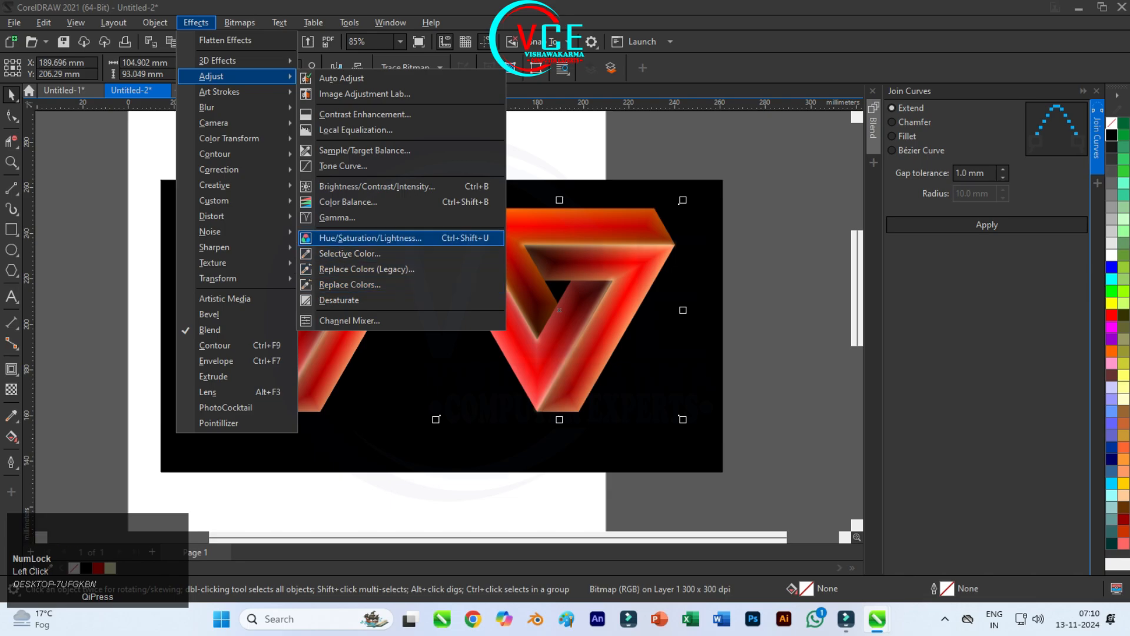
pyautogui.click(370, 238)
pyautogui.moveTo(576, 189); pyautogui.dragTo(285, 131)
pyautogui.moveTo(281, 287); pyautogui.dragTo(216, 288)
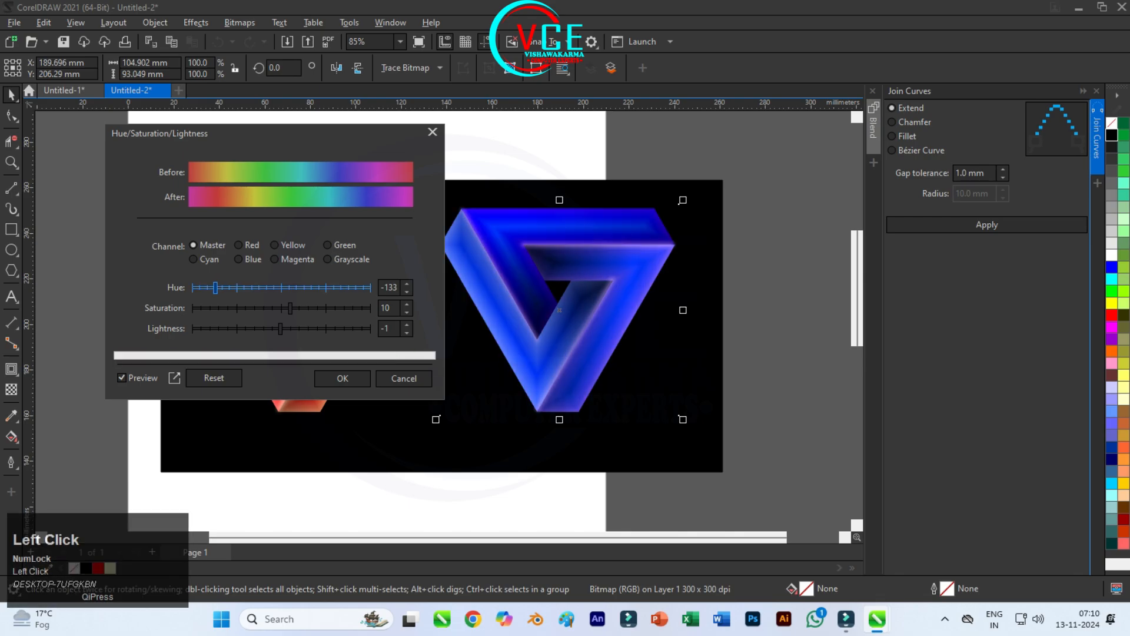
pyautogui.moveTo(302, 136); pyautogui.dragTo(320, 181)
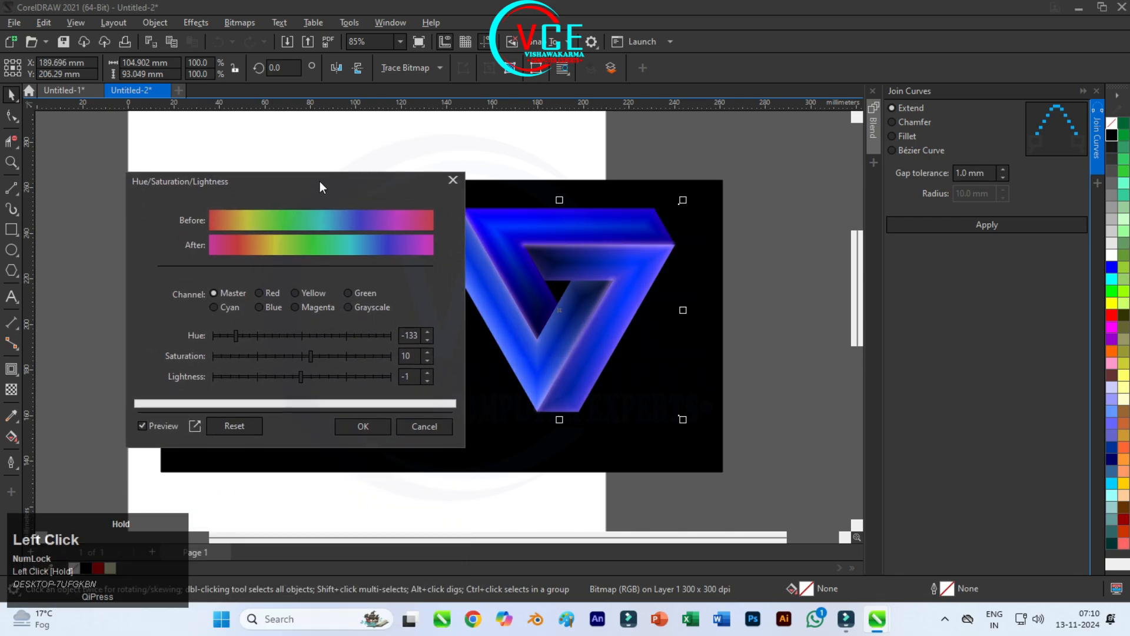
pyautogui.moveTo(236, 335); pyautogui.dragTo(224, 336)
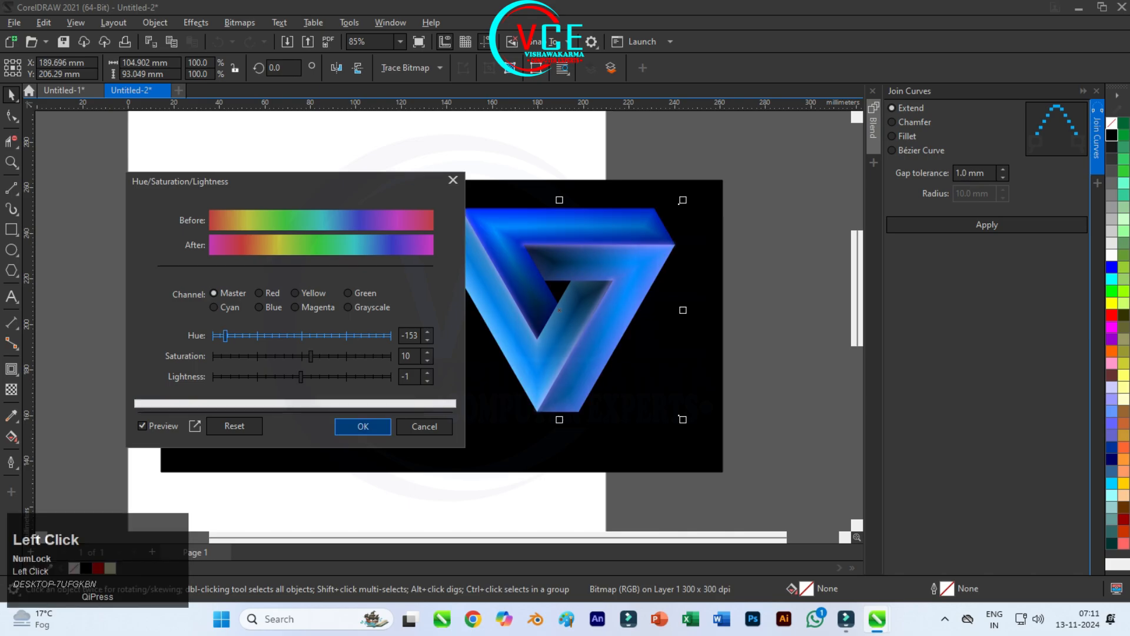
pyautogui.click(363, 426)
pyautogui.click(501, 142)
# Step: Draw a flat ellipse about 49.7 × 8.7 mm beneath the red logo and fill it with red
pyautogui.scroll(1, 577, 306)
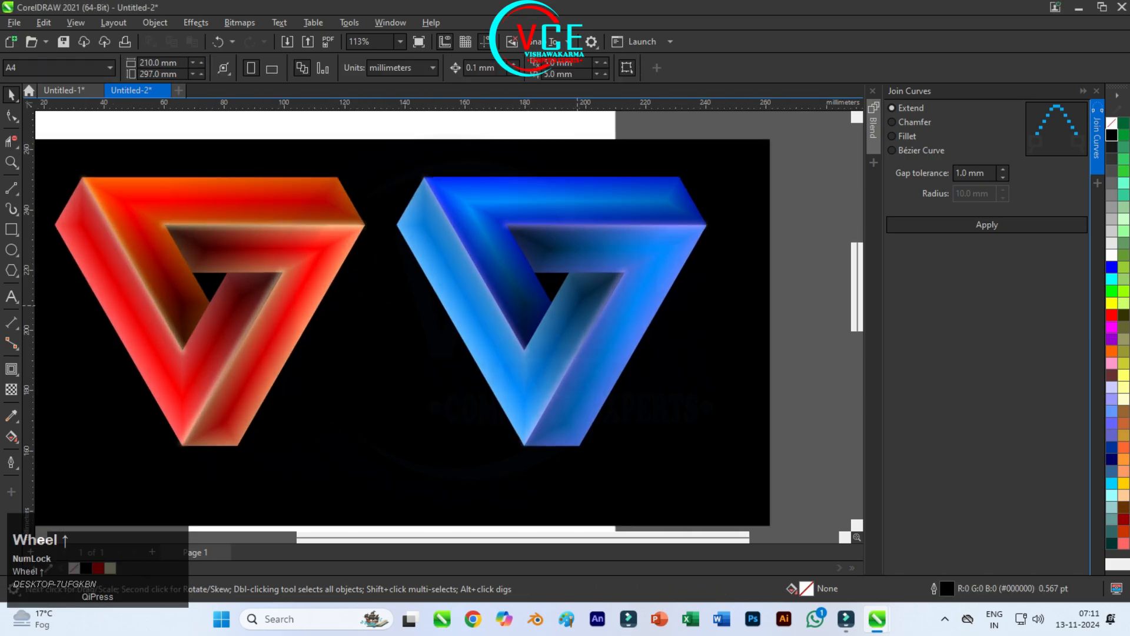
pyautogui.scroll(-2, 435, 280)
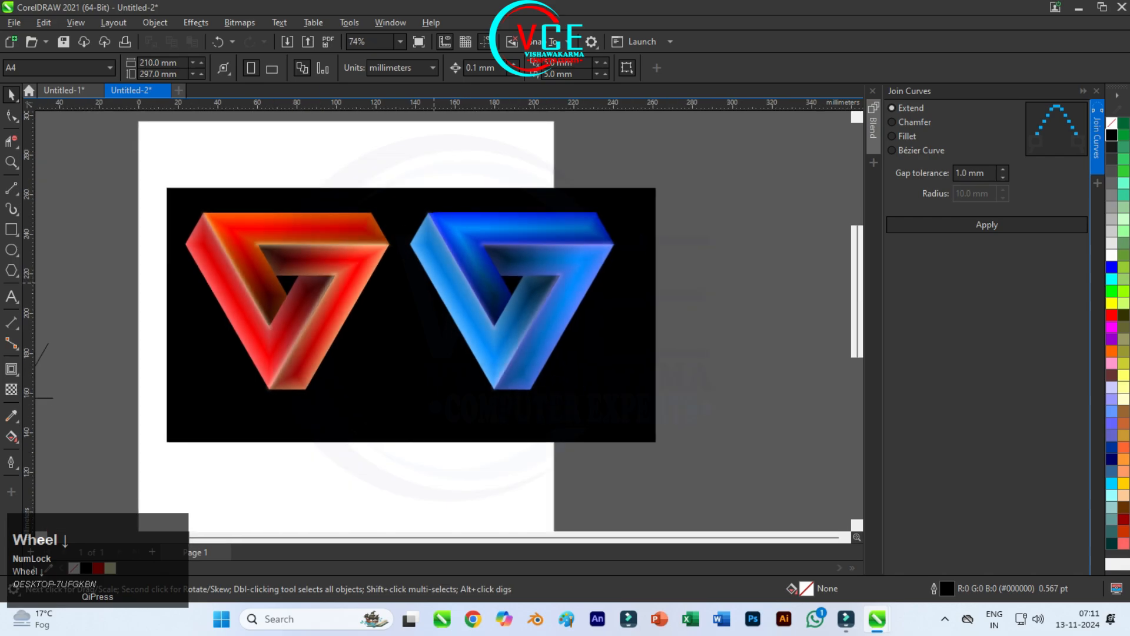
pyautogui.scroll(1, 498, 270)
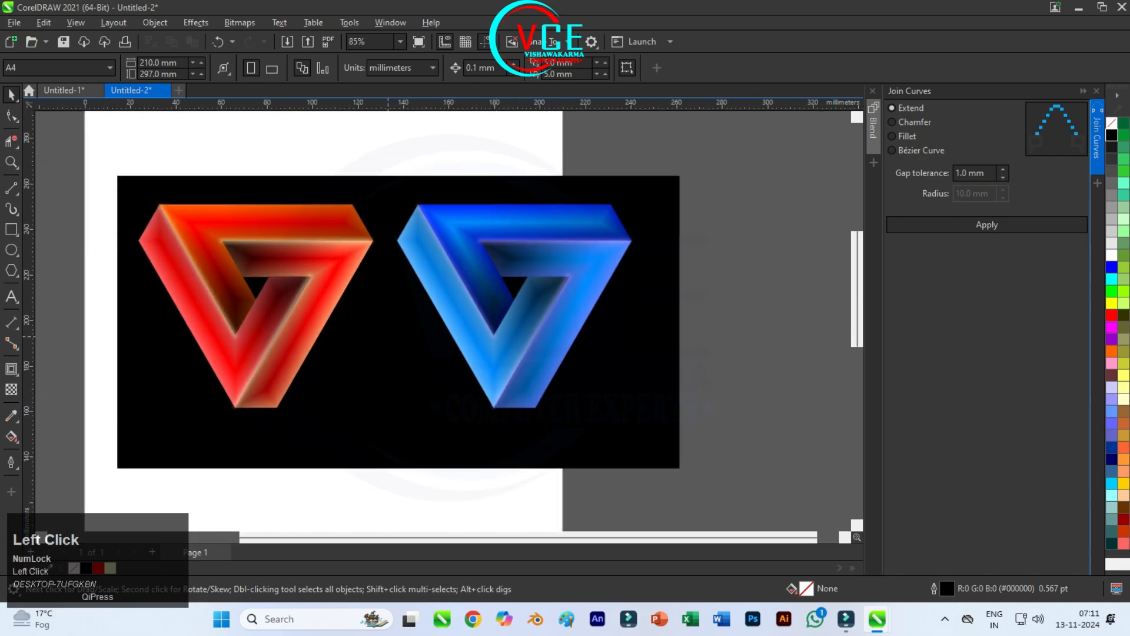
pyautogui.click(388, 336)
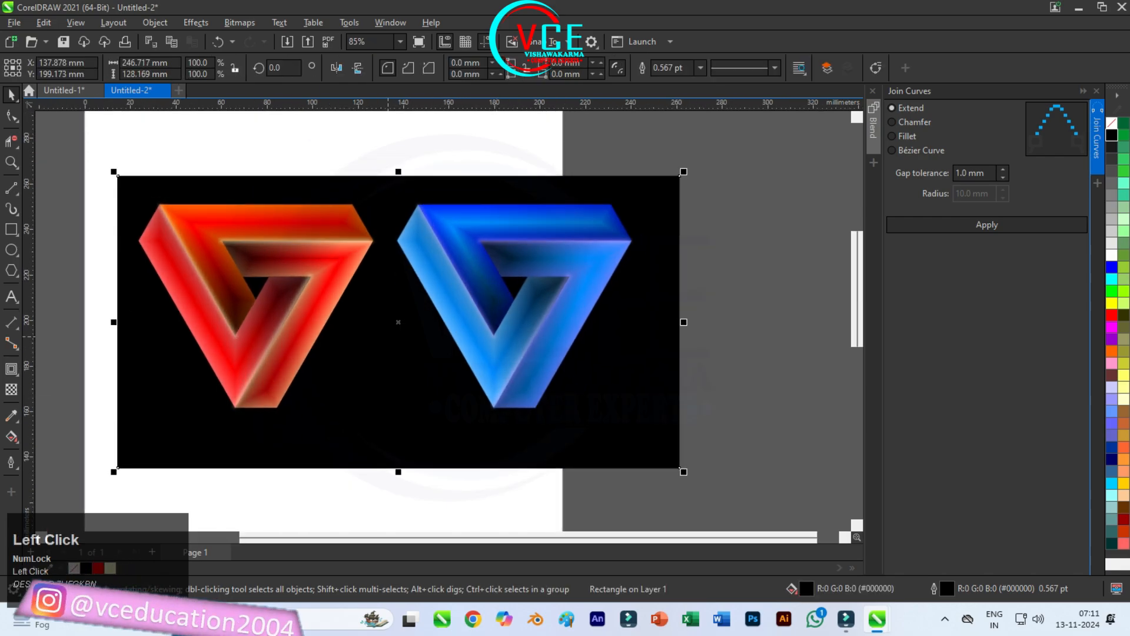
pyautogui.click(12, 249)
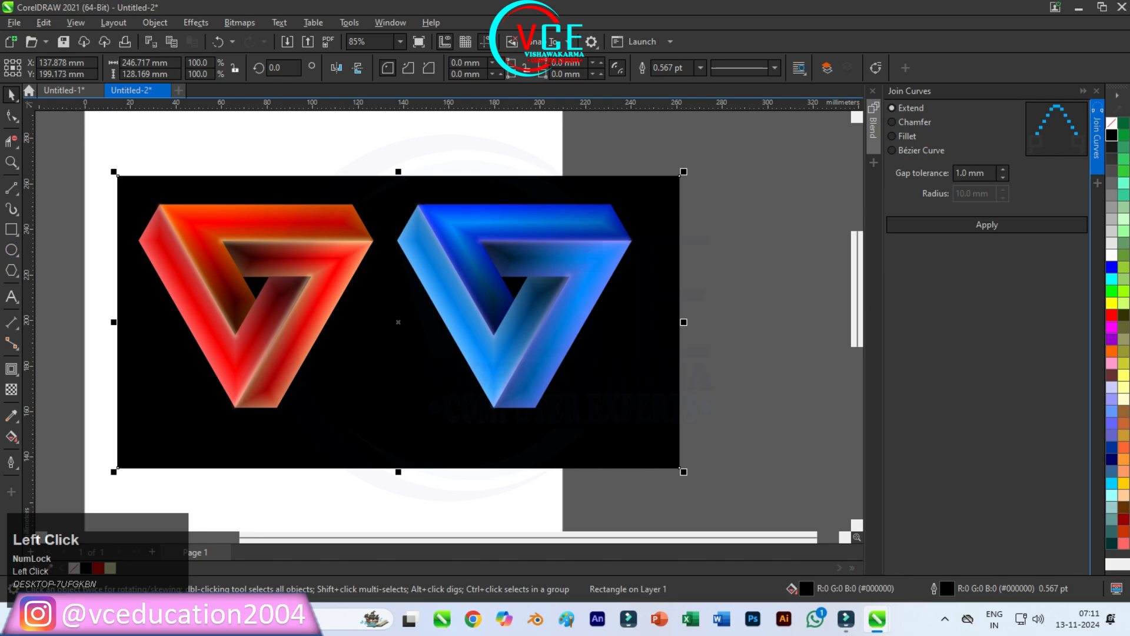
pyautogui.moveTo(190, 417); pyautogui.dragTo(312, 446)
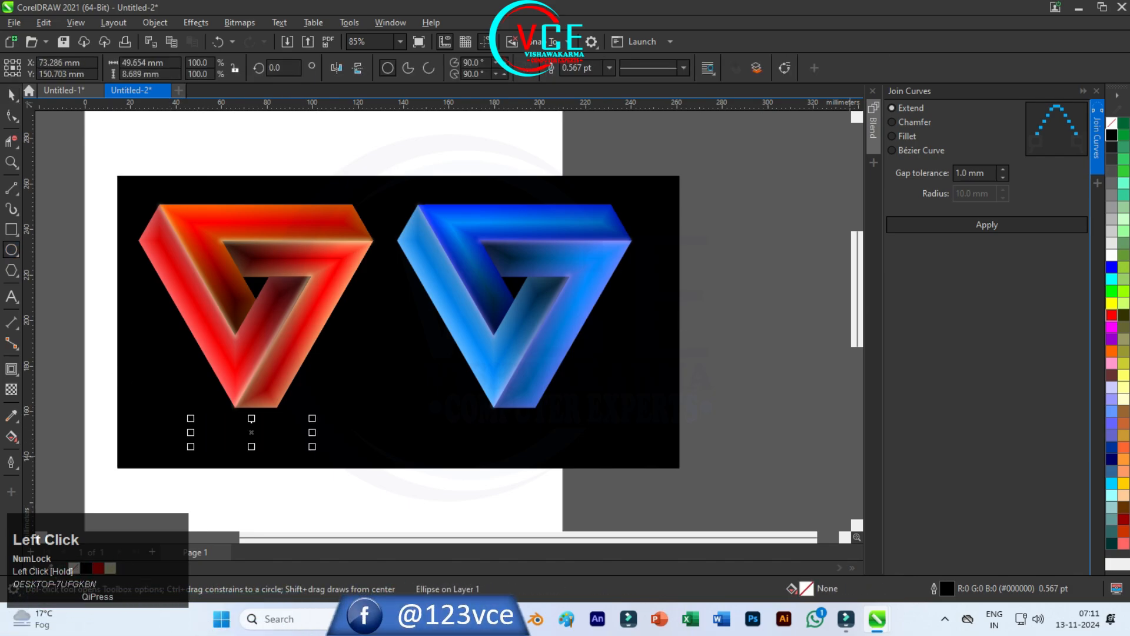
pyautogui.click(1111, 315)
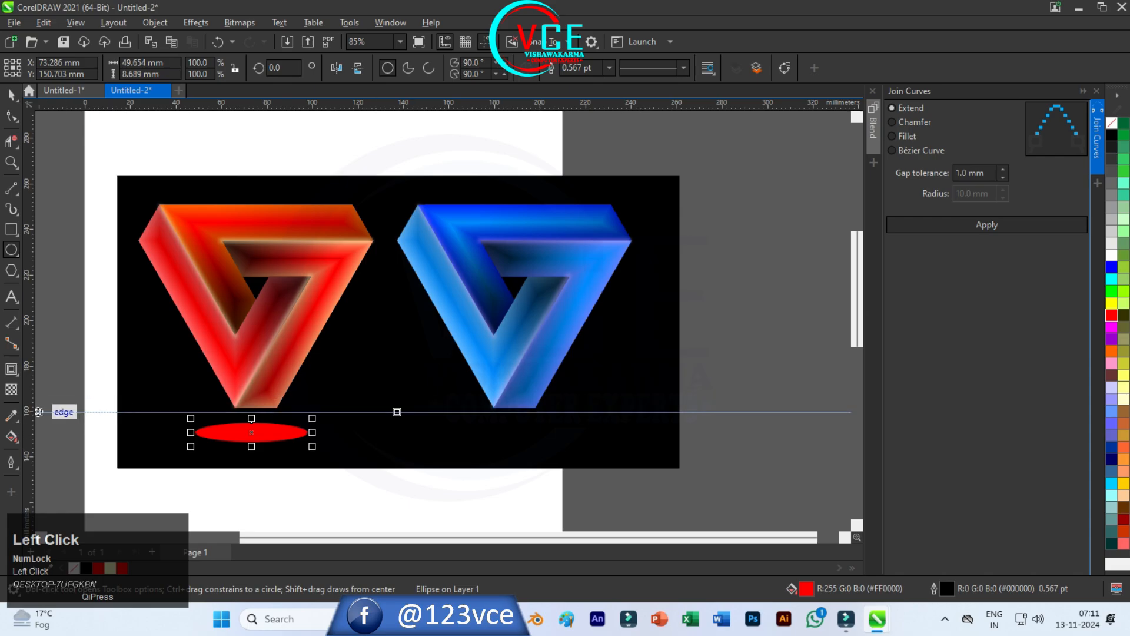
# Step: Apply an elliptical fountain transparency to the red ellipse so it fades outward from its centre
pyautogui.click(12, 369)
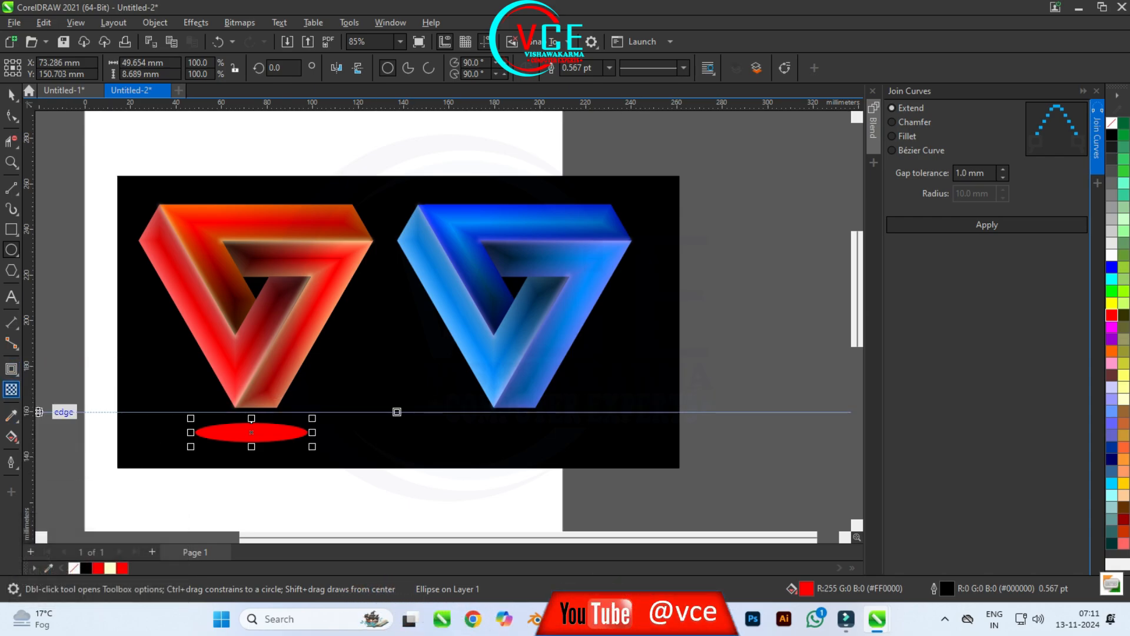
pyautogui.click(11, 389)
pyautogui.click(54, 68)
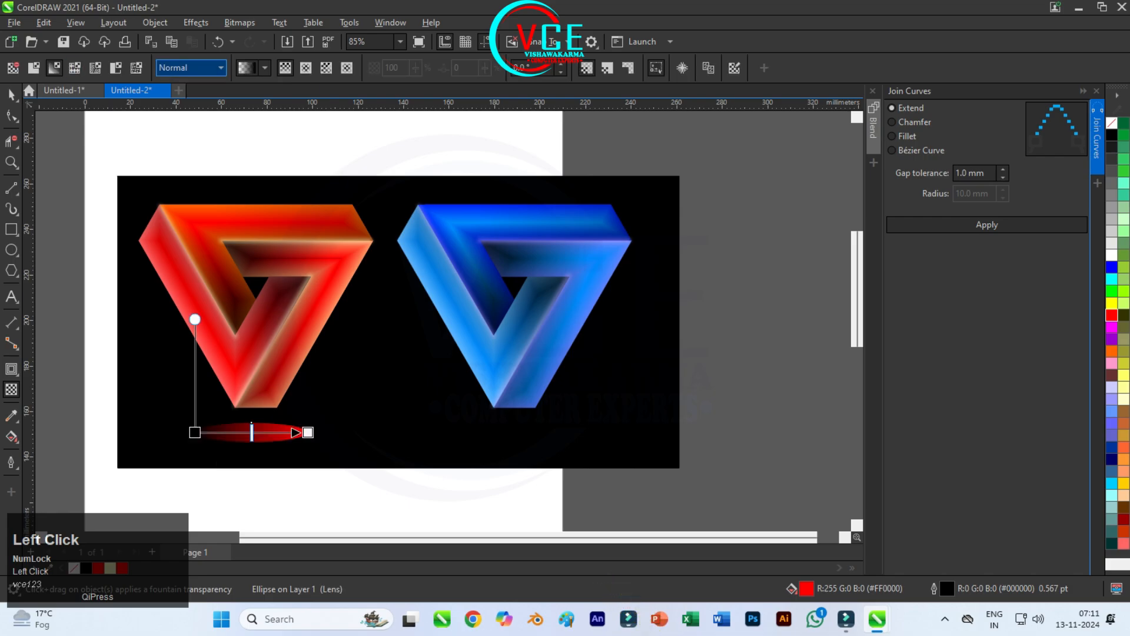
pyautogui.click(305, 68)
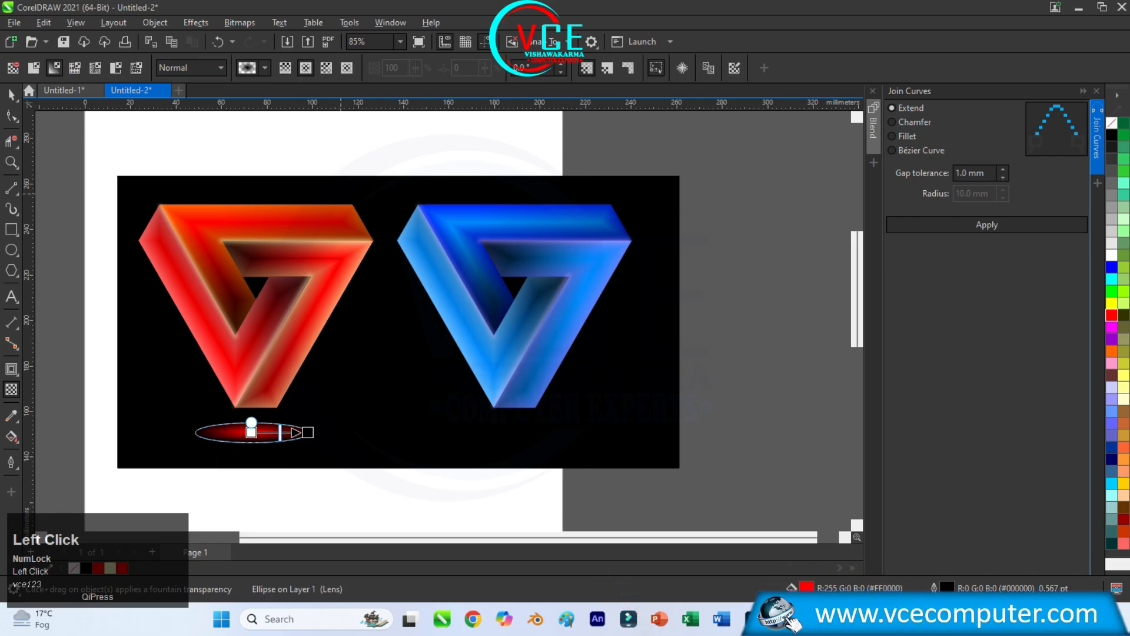
pyautogui.click(11, 95)
pyautogui.click(268, 453)
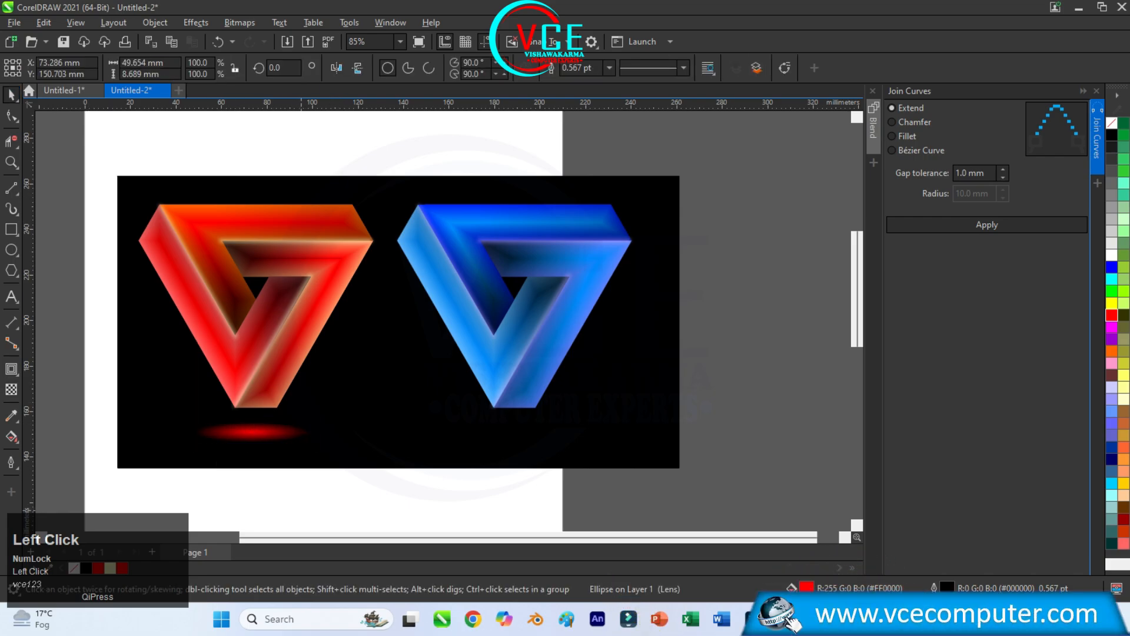
# Step: Place a copy of the red glow ellipse beneath the blue logo and fill it with blue (#0000FF)
pyautogui.click(252, 433)
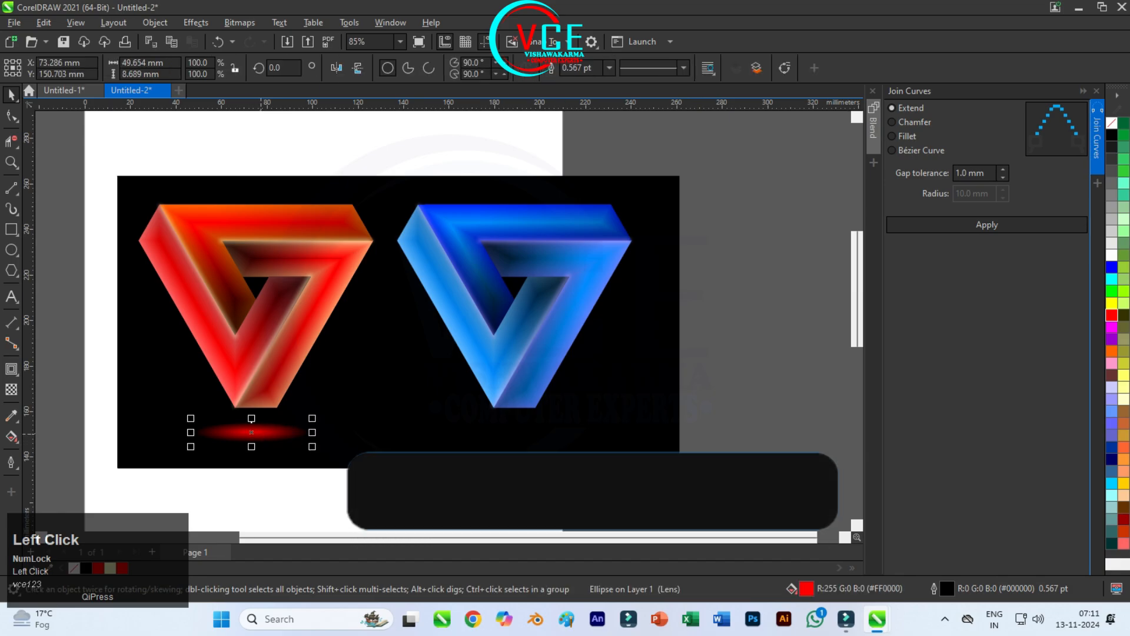
pyautogui.moveTo(252, 433); pyautogui.dragTo(520, 432)
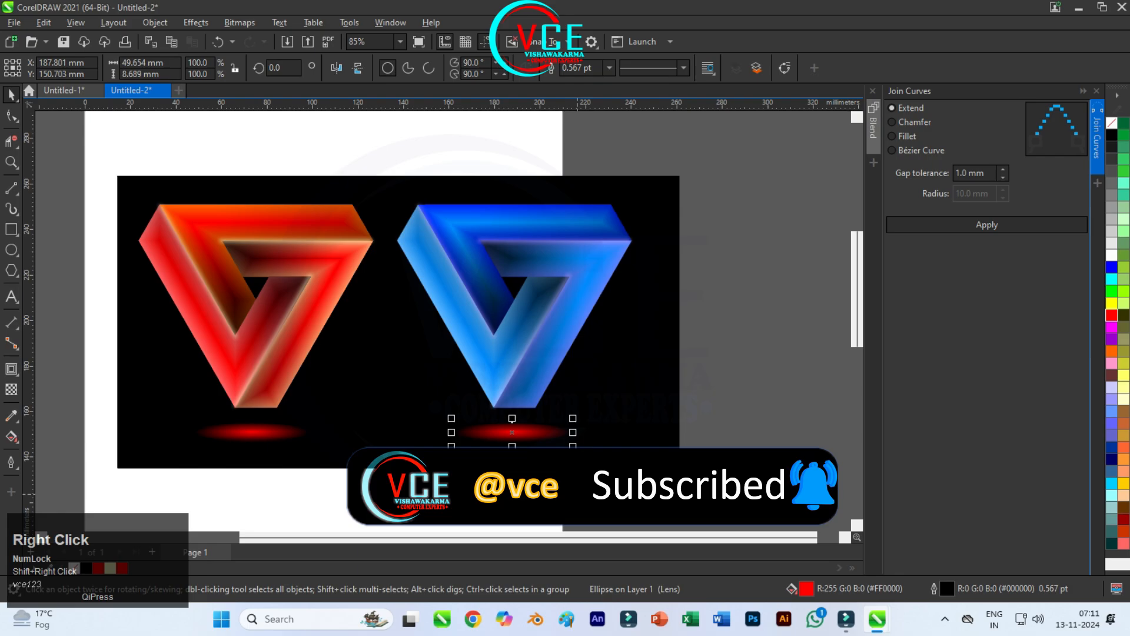
pyautogui.click(1112, 267)
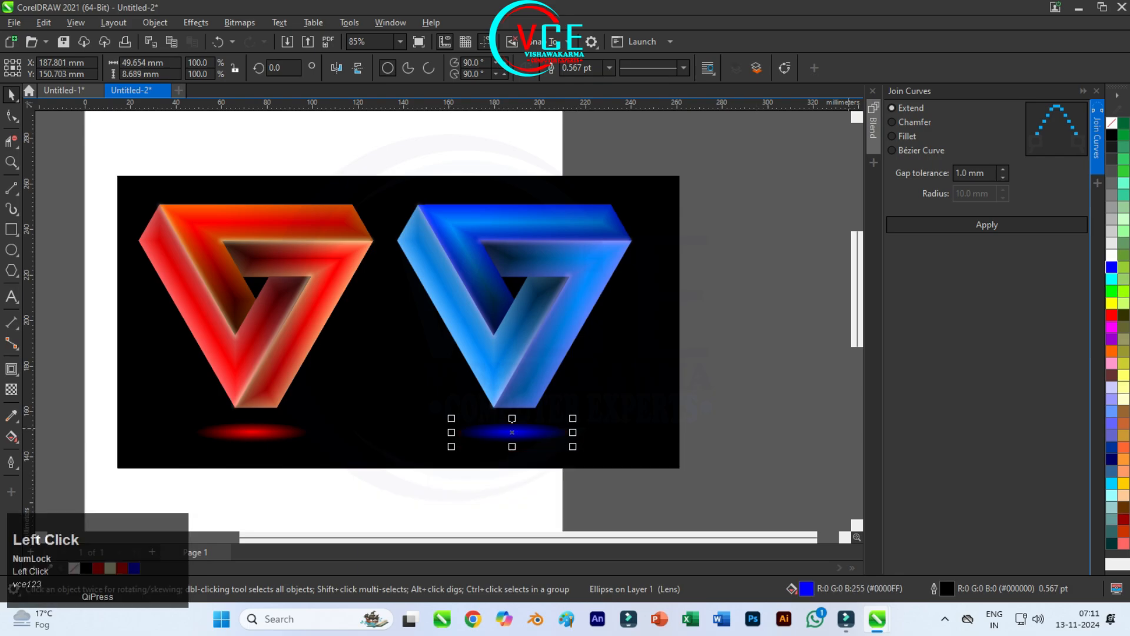
# Step: Change the fill of the glow beneath the blue logo to a lighter shade of blue
pyautogui.scroll(2, 530, 430)
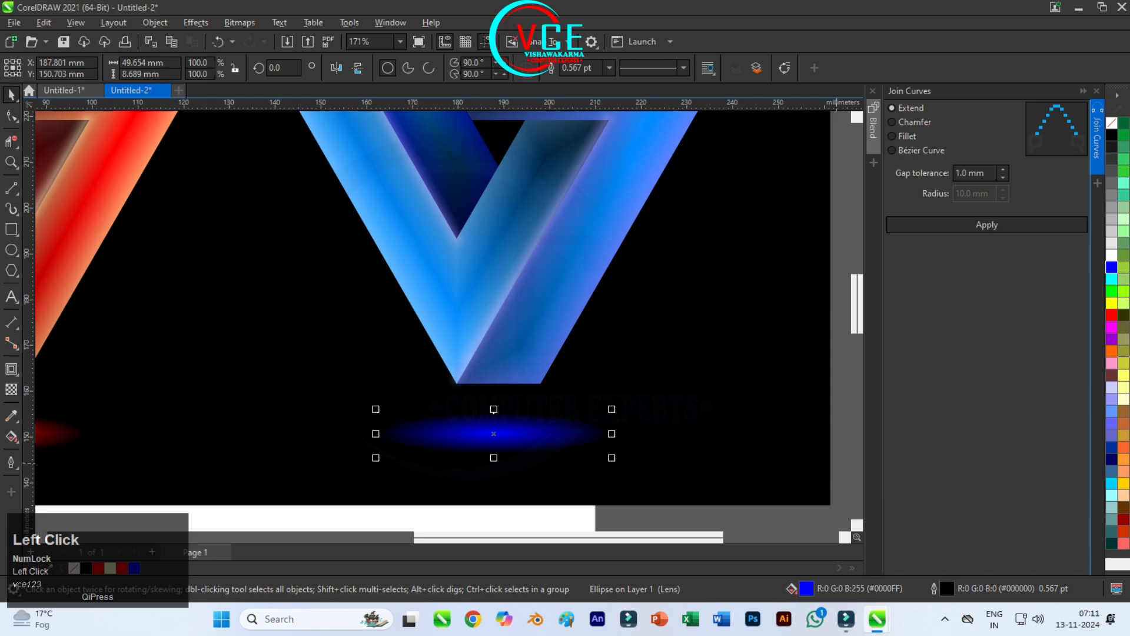
pyautogui.click(1111, 266)
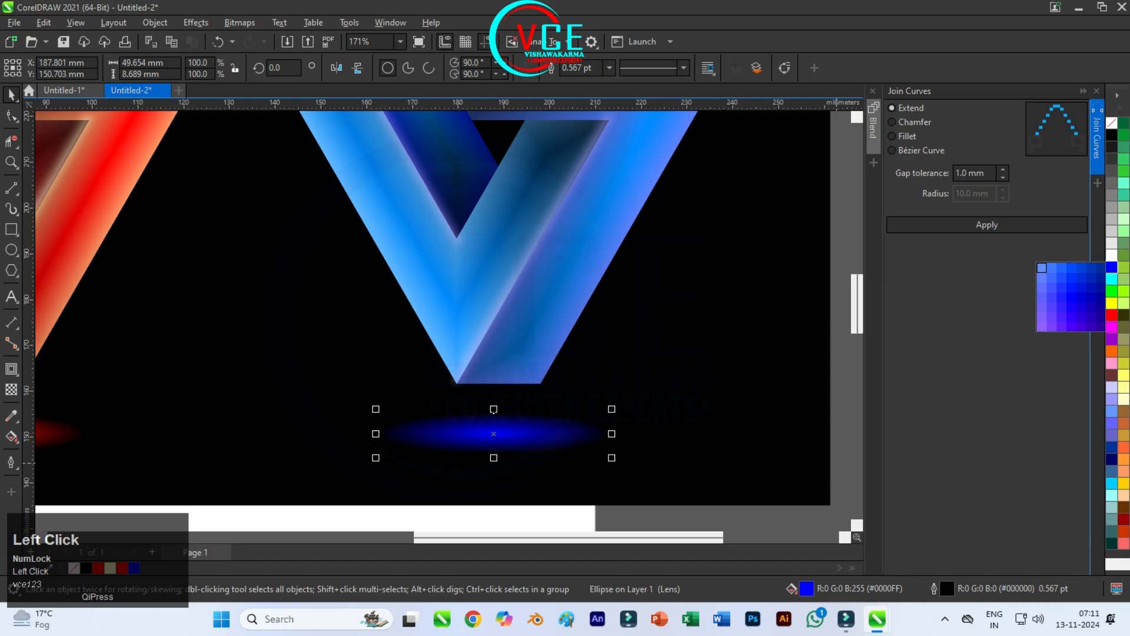
pyautogui.click(1041, 267)
pyautogui.click(588, 435)
pyautogui.scroll(-4, 589, 435)
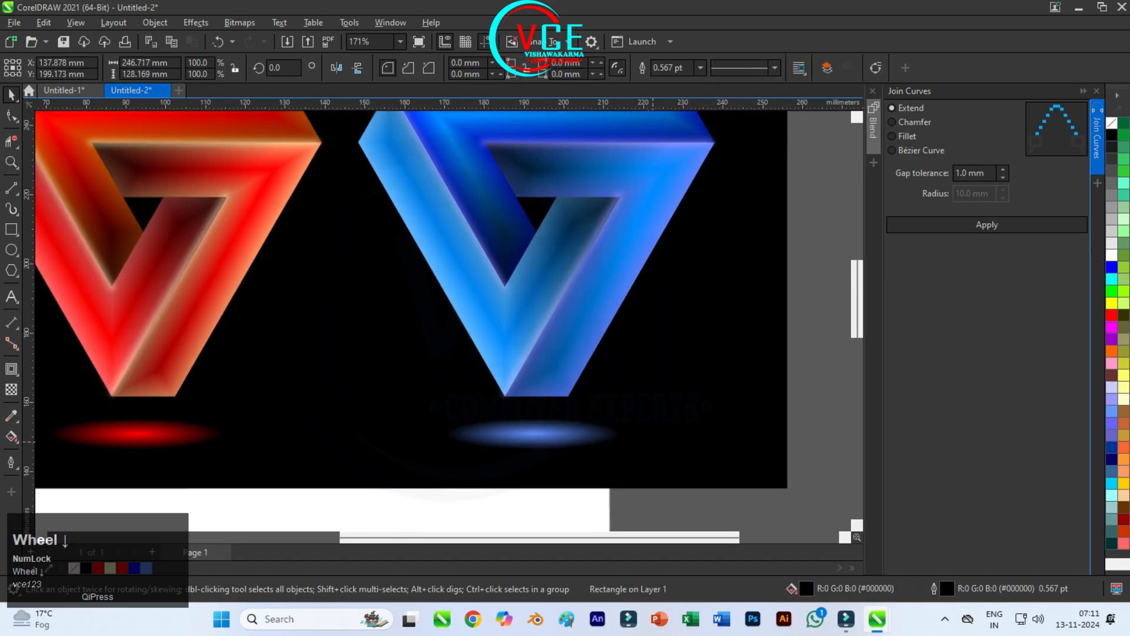
pyautogui.scroll(1, 476, 510)
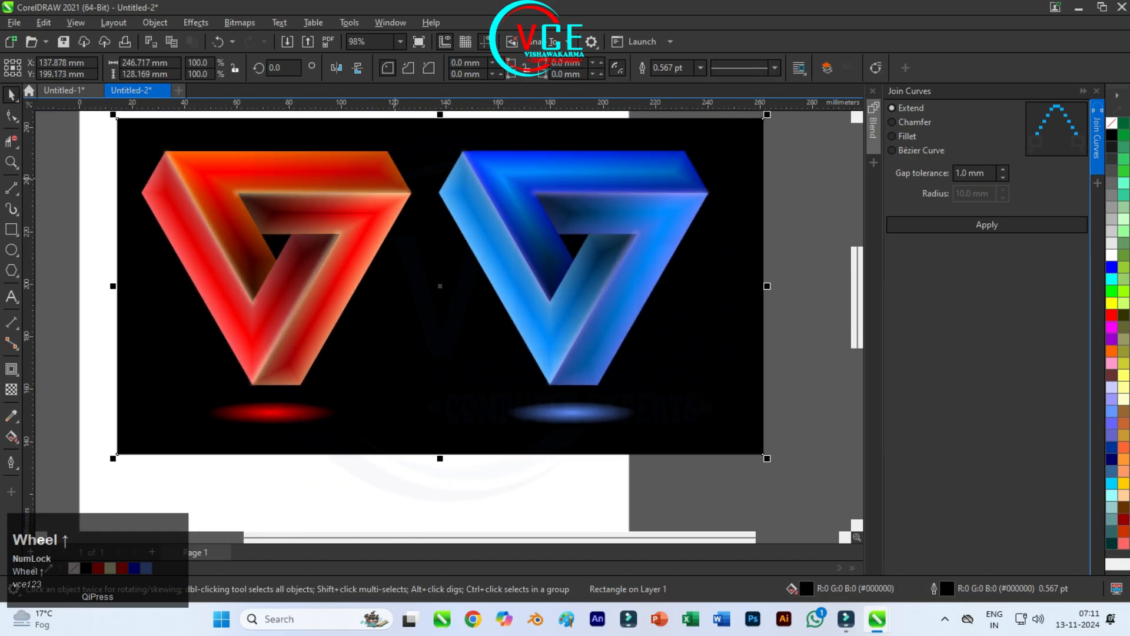